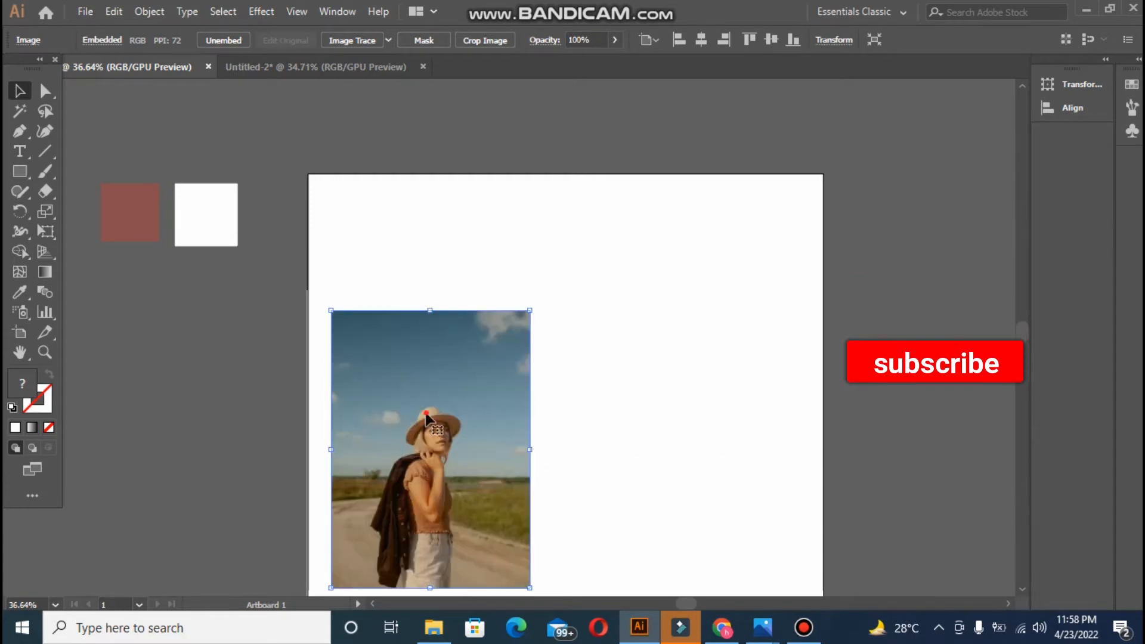
Step: Move the photo up on the artboard and draw a rectangle over its lower part with no fill and a 3 pt white stroke
{"action": "left_click_drag", "start_coordinate": [426, 408], "coordinate": [418, 305]}
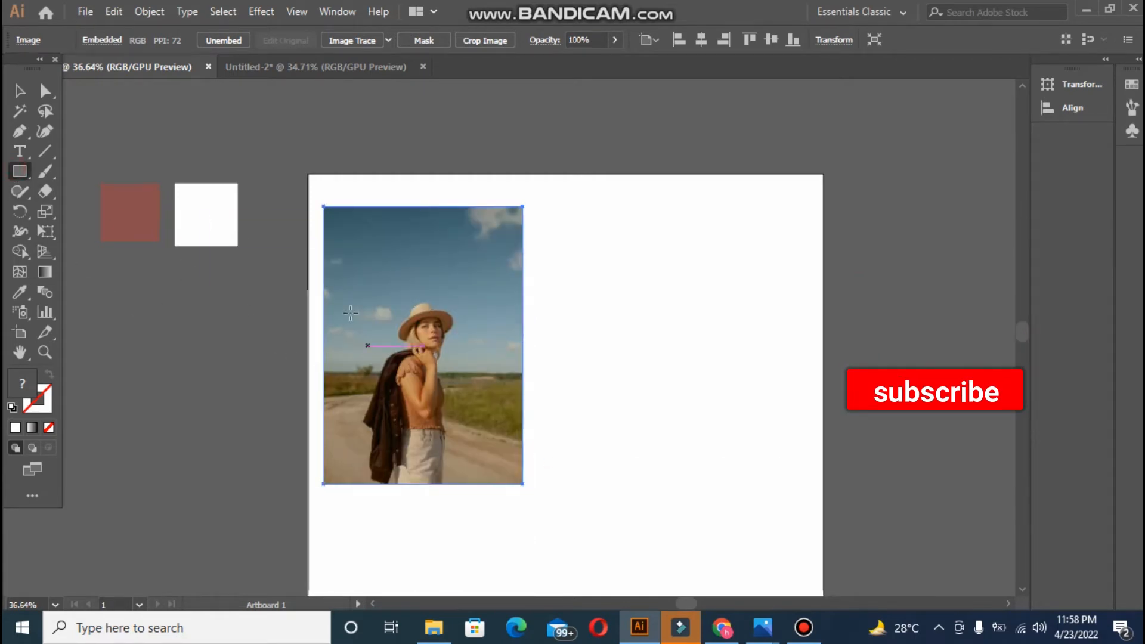
{"action": "mouse_move", "coordinate": [324, 283]}
{"action": "left_mouse_down"}
{"action": "mouse_move", "coordinate": [390, 363]}
{"action": "mouse_move", "coordinate": [493, 433]}
{"action": "mouse_move", "coordinate": [522, 483]}
{"action": "left_mouse_up"}
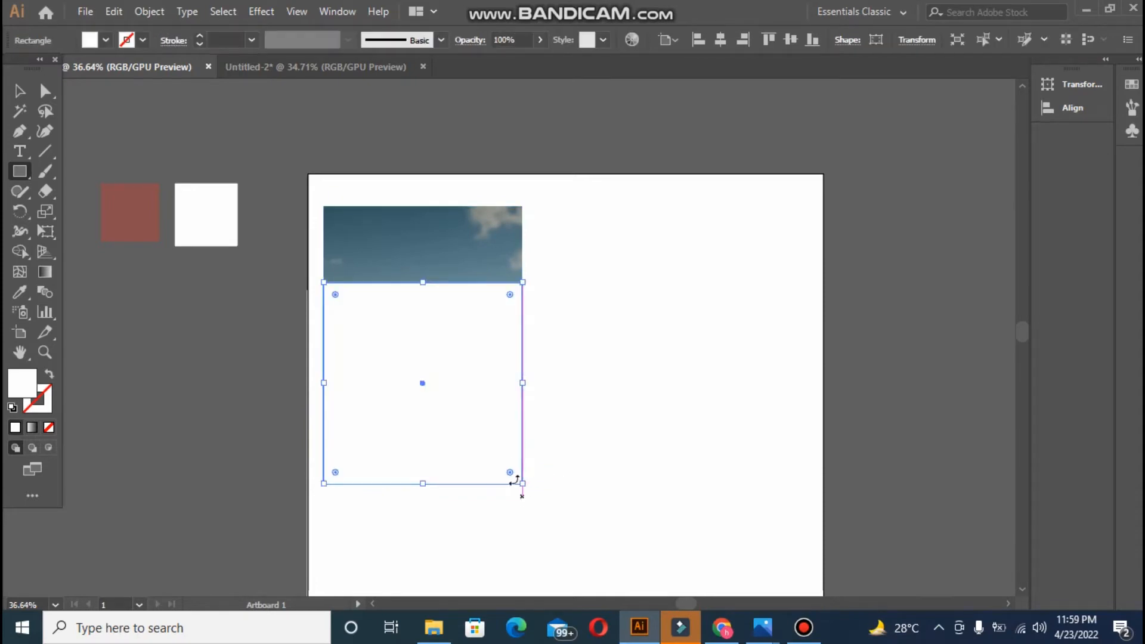
{"action": "left_click", "coordinate": [49, 374]}
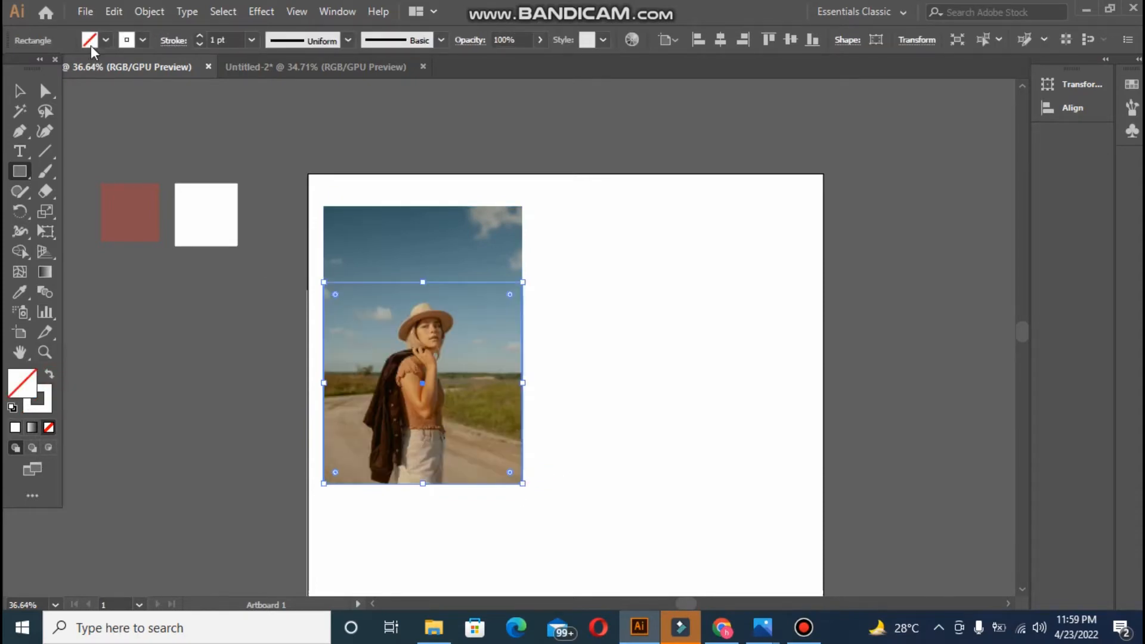
{"action": "left_click", "coordinate": [198, 36]}
{"action": "left_click", "coordinate": [198, 36]}
Step: Crop the photo to the rectangle with a clipping mask
{"action": "left_click", "coordinate": [352, 210]}
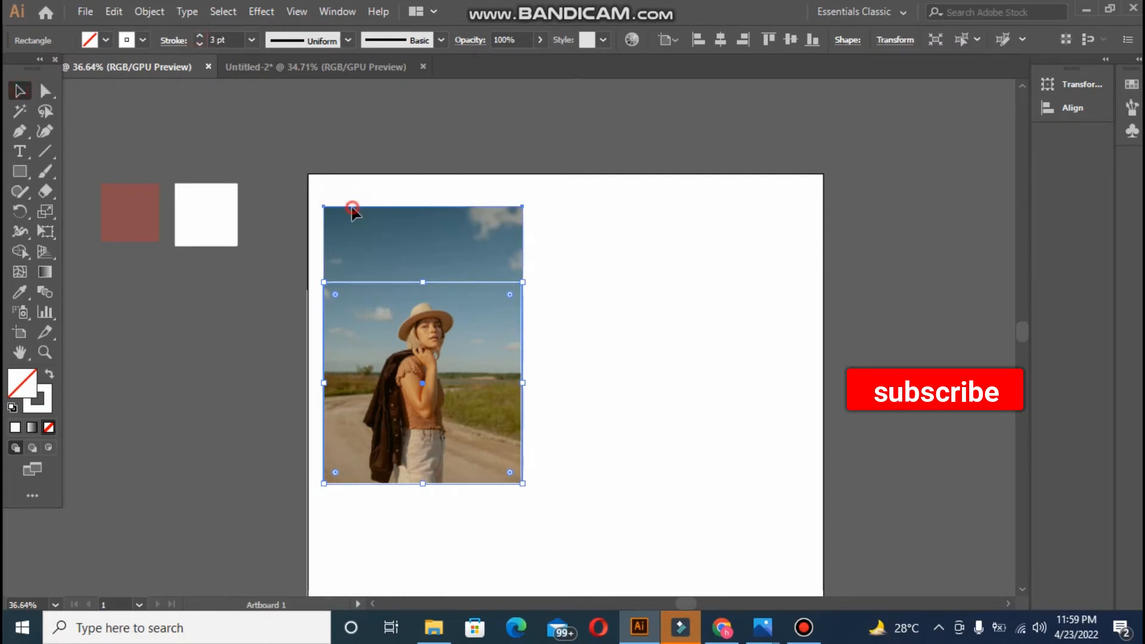
{"action": "left_click", "coordinate": [382, 282], "text": "shift"}
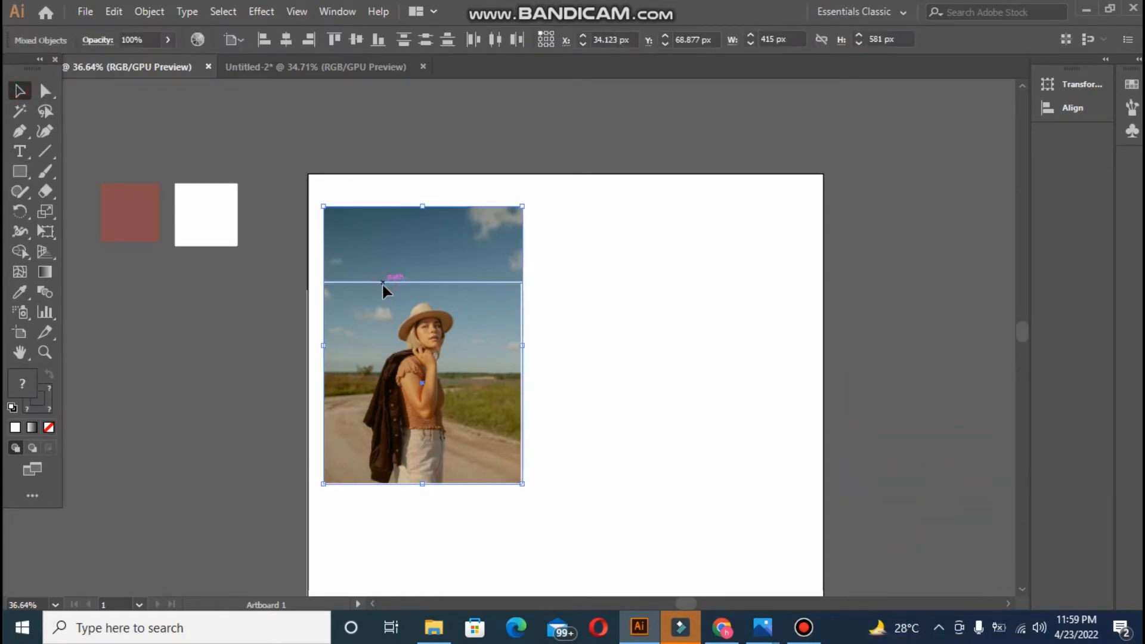
{"action": "right_click", "coordinate": [381, 281]}
{"action": "left_click", "coordinate": [445, 403]}
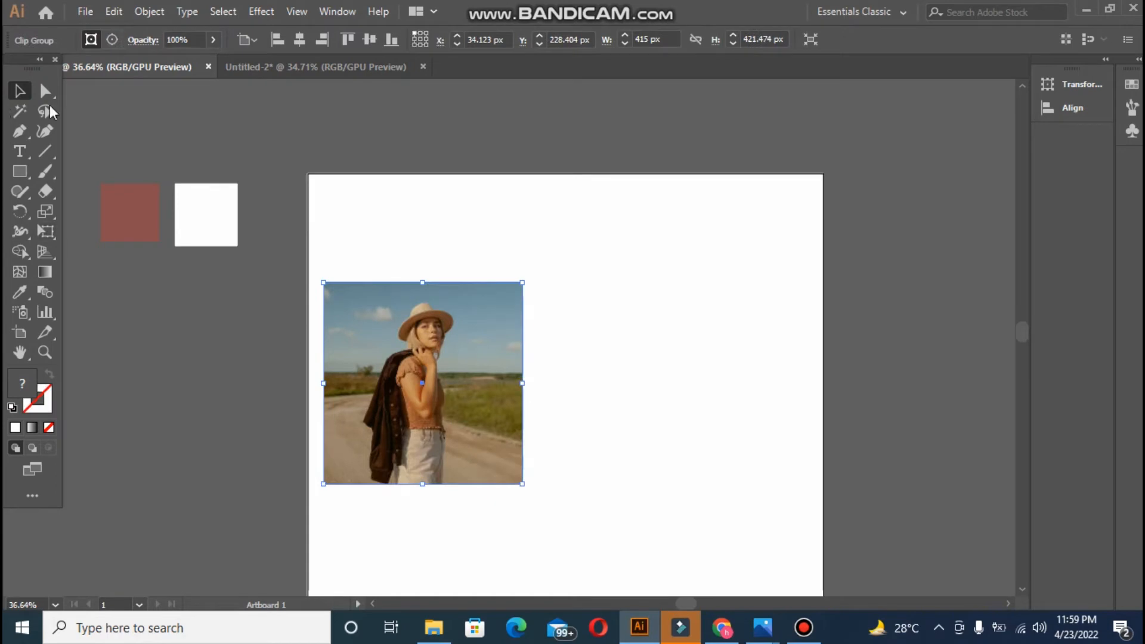
Step: Move the clipped photo into the artboard's top-left corner and scale it proportionally to about 636 × 646 px
{"action": "left_click_drag", "start_coordinate": [402, 330], "coordinate": [373, 246]}
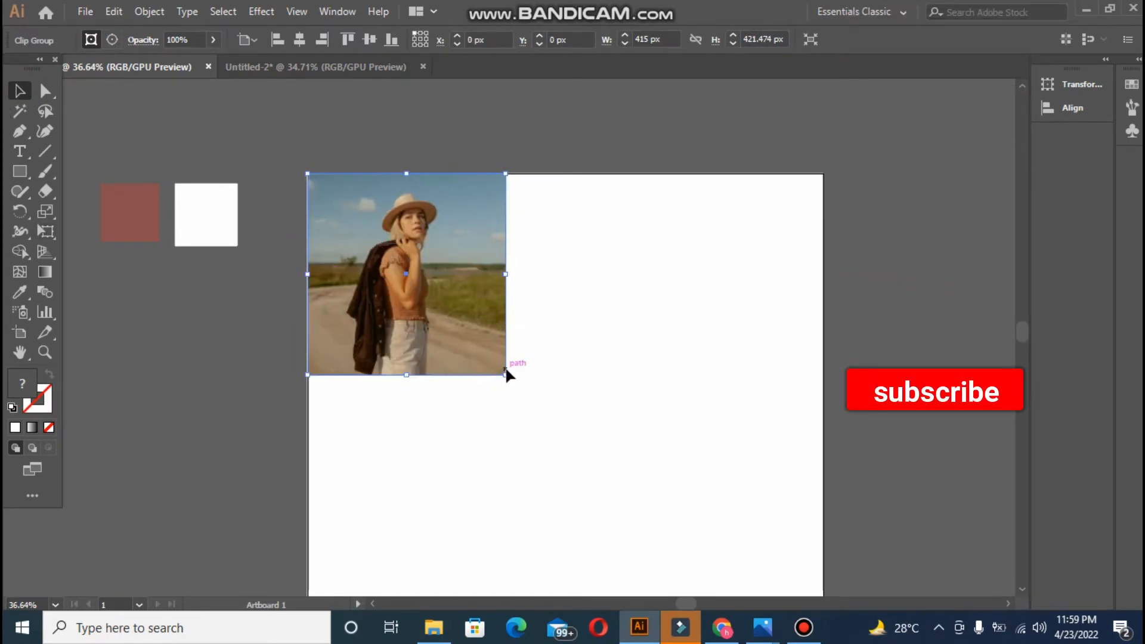
{"action": "left_click_drag", "start_coordinate": [506, 375], "coordinate": [611, 482]}
{"action": "scroll", "coordinate": [615, 358], "scroll_direction": "down", "scroll_amount": 2}
Step: Release the photo's clipping mask and clear the selection
{"action": "right_click", "coordinate": [572, 370]}
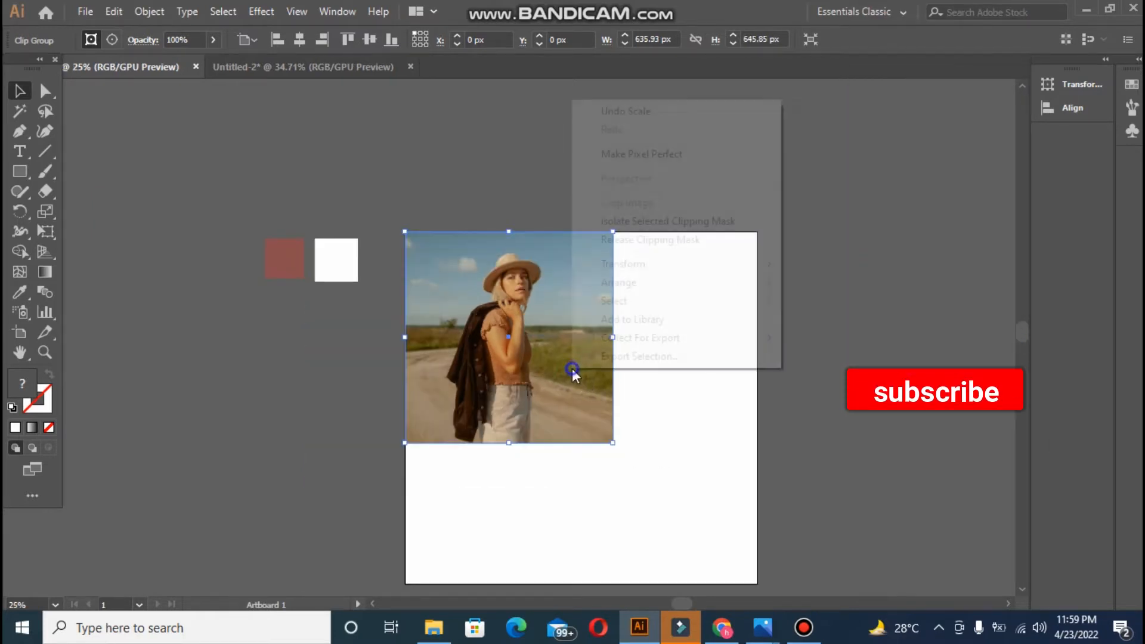
{"action": "left_click", "coordinate": [623, 240]}
{"action": "left_click", "coordinate": [468, 376]}
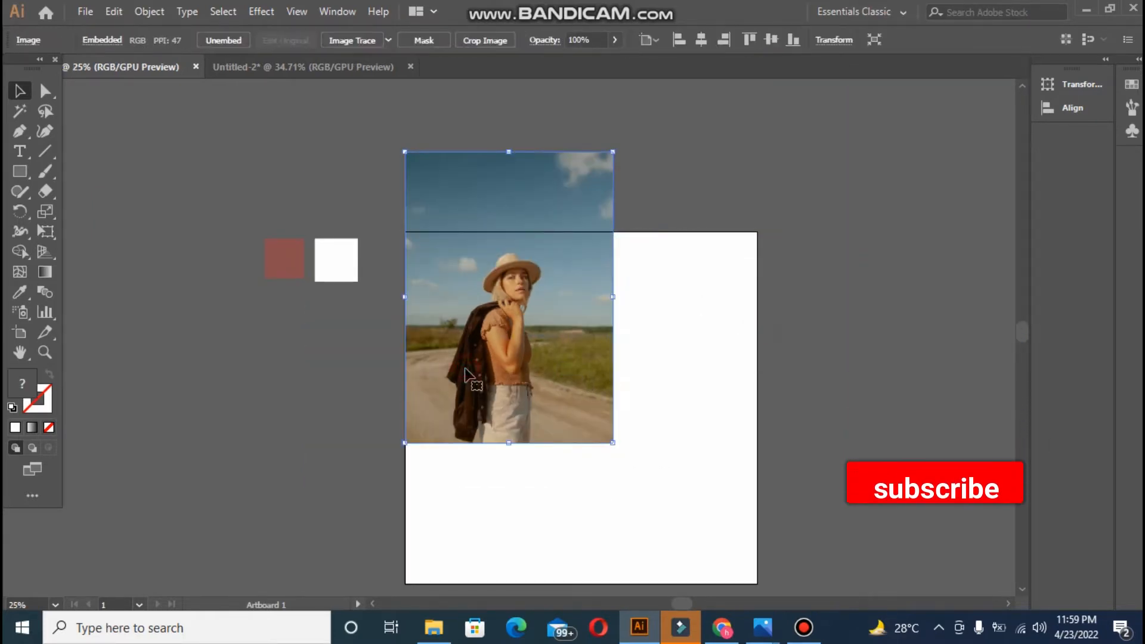
{"action": "left_click", "coordinate": [364, 197]}
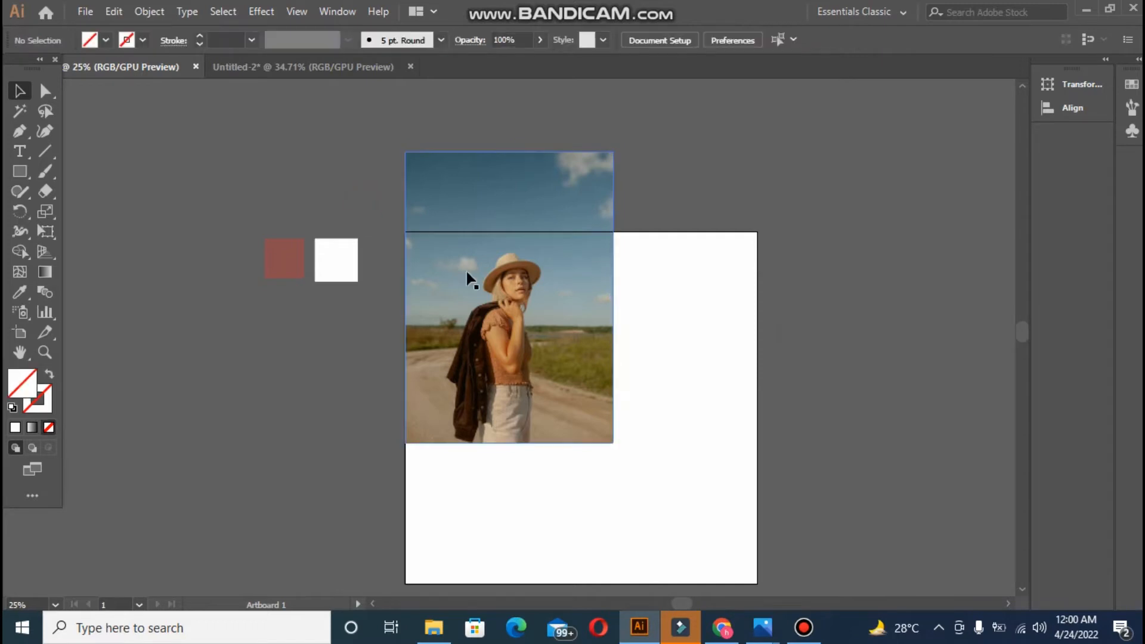
Step: Shift the photo slightly left so it extends past the left edge of the released rectangle
{"action": "left_click_drag", "start_coordinate": [467, 273], "coordinate": [405, 307]}
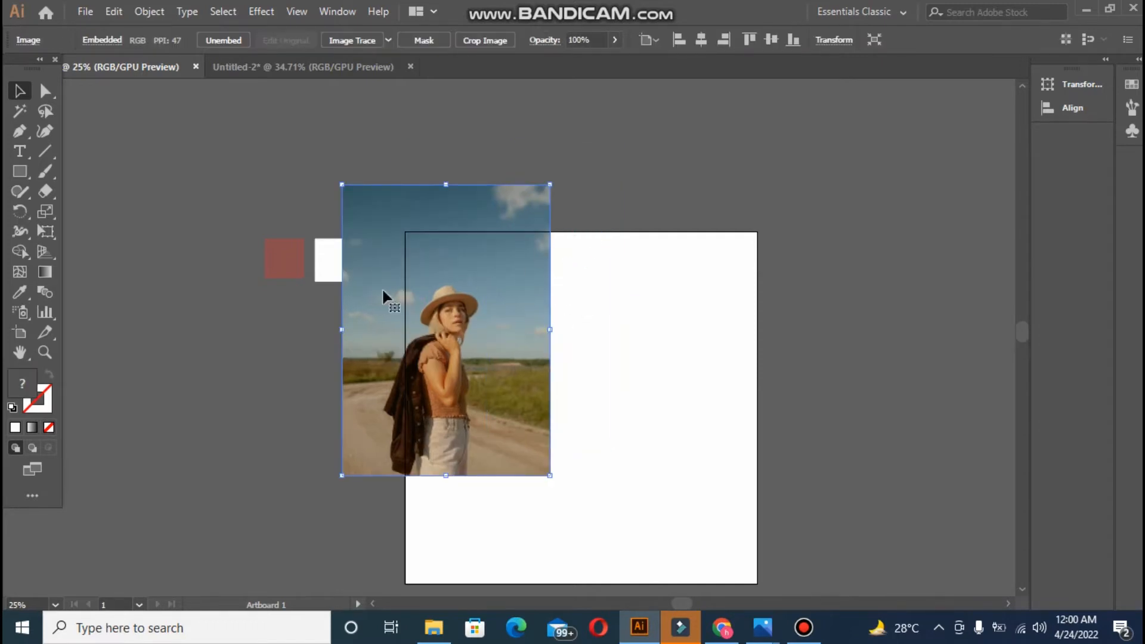
{"action": "key", "text": "ctrl+z"}
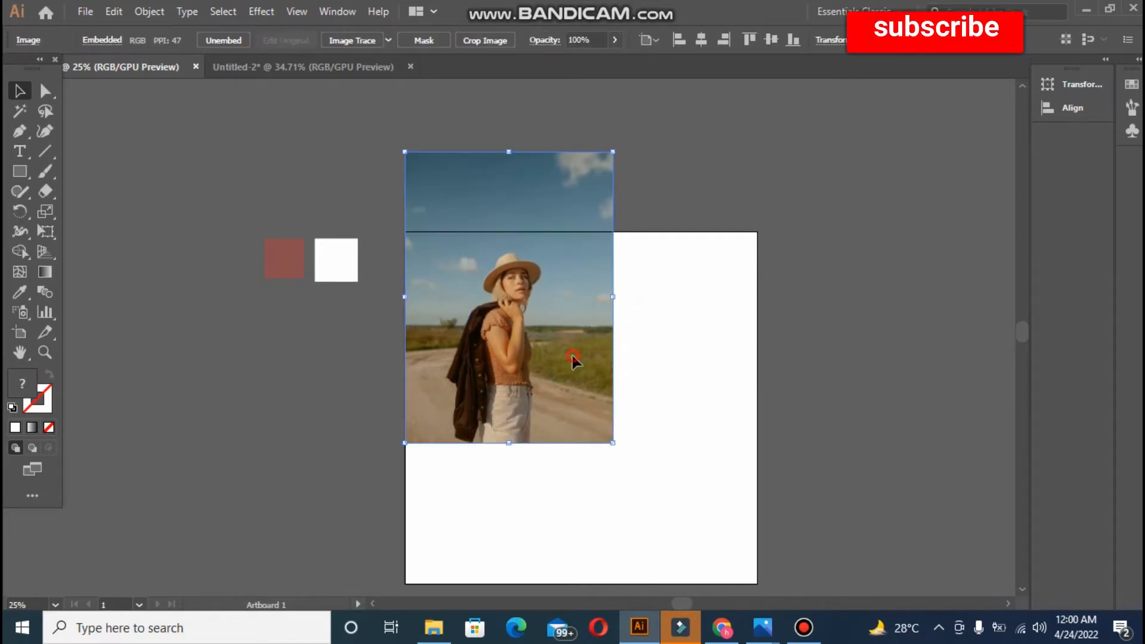
{"action": "left_click_drag", "start_coordinate": [573, 356], "coordinate": [561, 356]}
Step: Pull in the rectangle's right, bottom and top edges to frame the woman at about 597 × 500 px
{"action": "left_click", "coordinate": [611, 327], "text": "shift"}
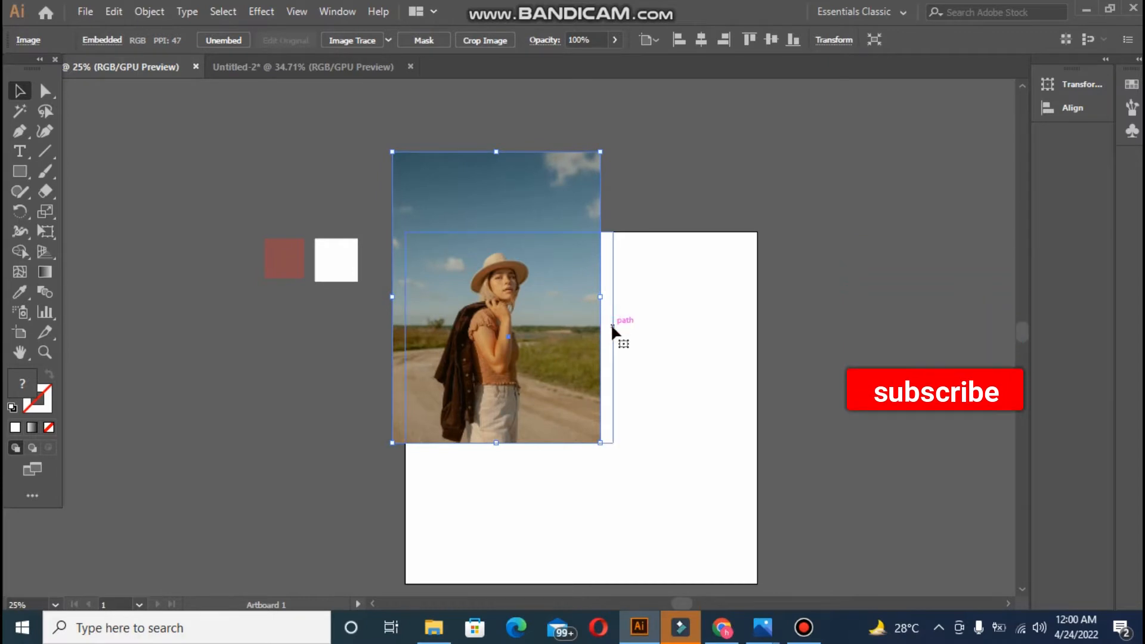
{"action": "left_click", "coordinate": [612, 326]}
{"action": "left_click_drag", "start_coordinate": [614, 336], "coordinate": [600, 337]}
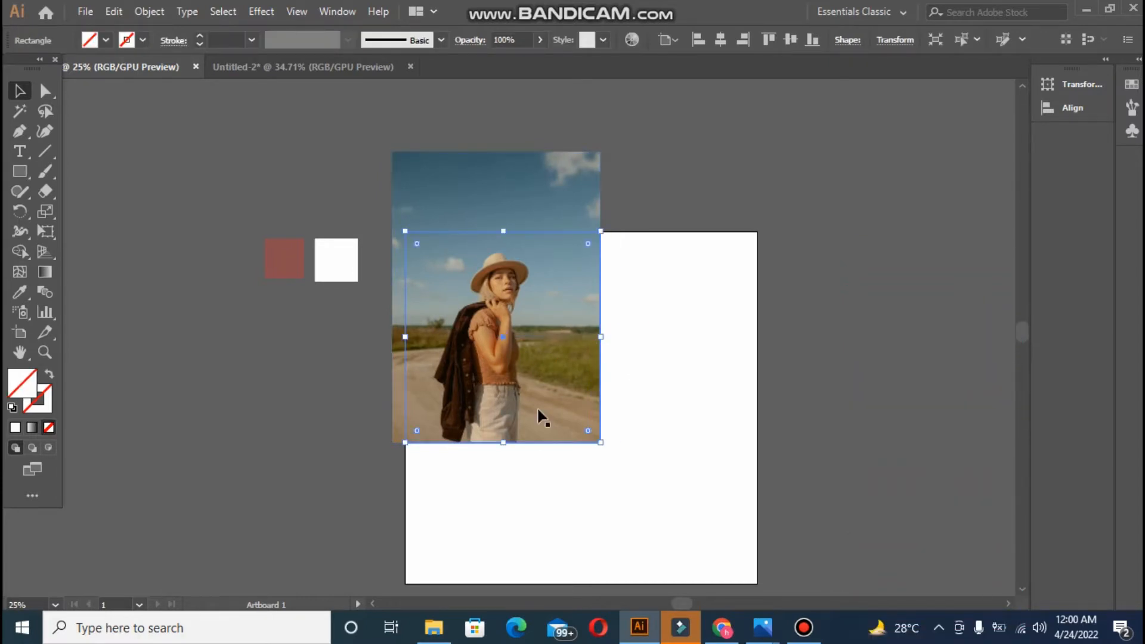
{"action": "left_click_drag", "start_coordinate": [504, 428], "coordinate": [502, 404]}
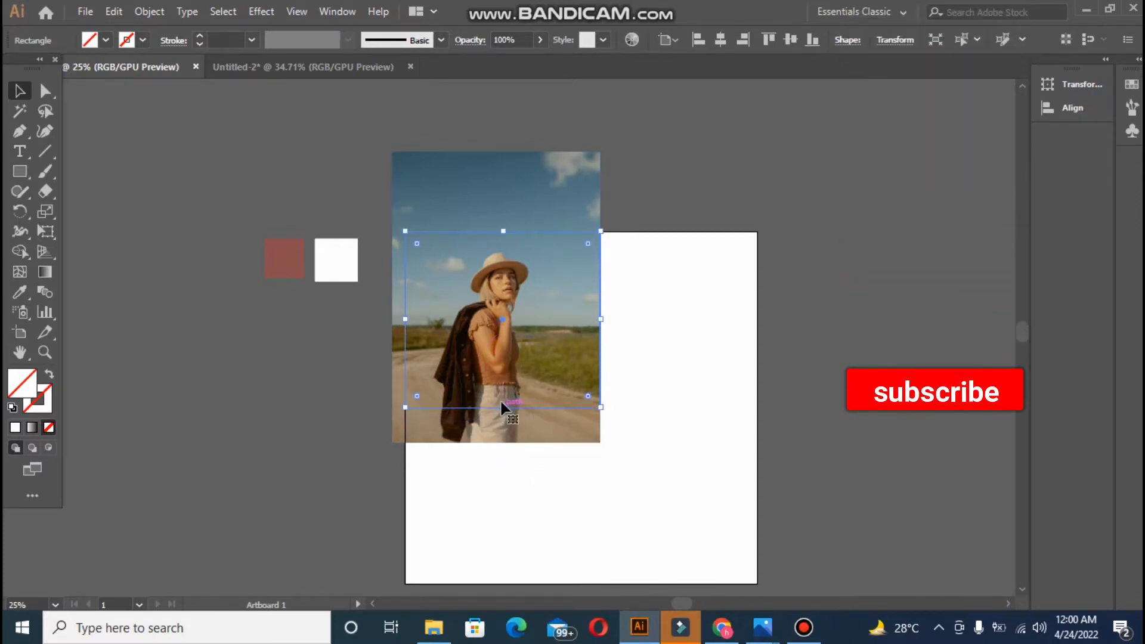
{"action": "left_click_drag", "start_coordinate": [503, 230], "coordinate": [504, 245]}
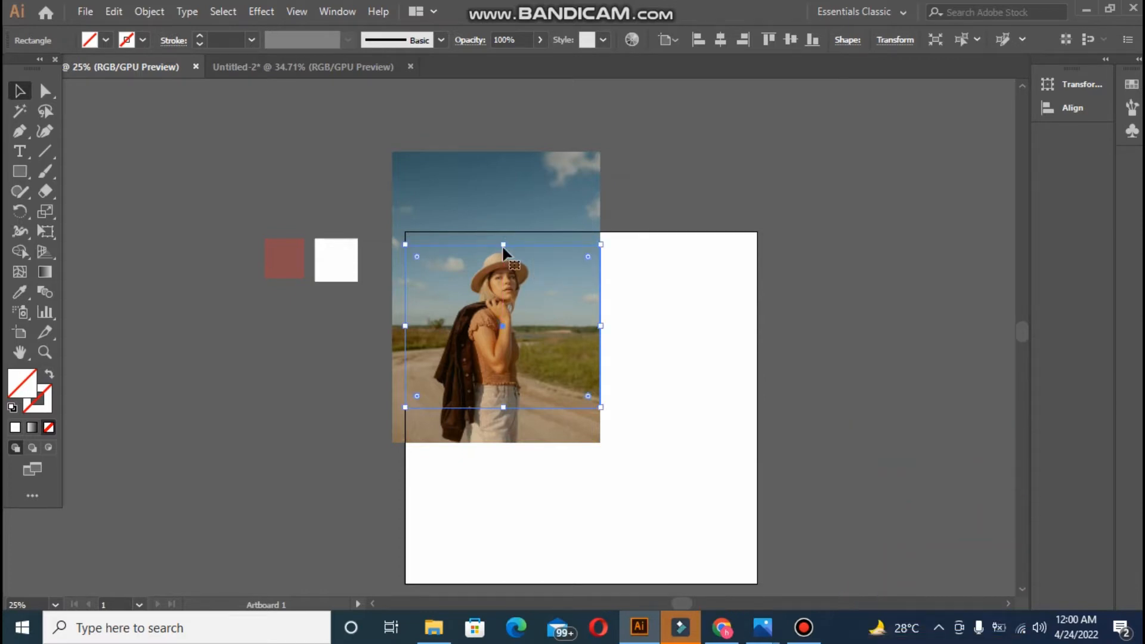
Step: Clip the photo again with the resized rectangle using a clipping mask
{"action": "left_click", "coordinate": [459, 152], "text": "shift"}
{"action": "right_click", "coordinate": [464, 255]}
{"action": "left_click", "coordinate": [542, 375]}
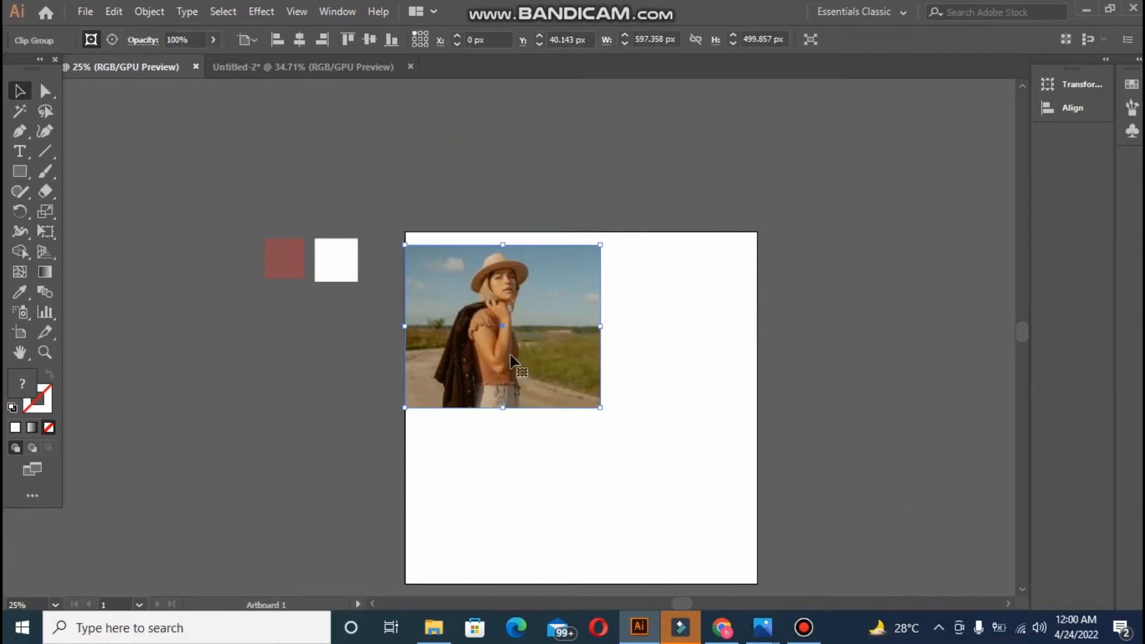
Step: Move the clipped photo up into the artboard's top-left corner, scale it to about 773 × 647 px and nudge it down to Y 2 px
{"action": "left_click_drag", "start_coordinate": [516, 353], "coordinate": [516, 341]}
{"action": "left_click_drag", "start_coordinate": [599, 395], "coordinate": [658, 484]}
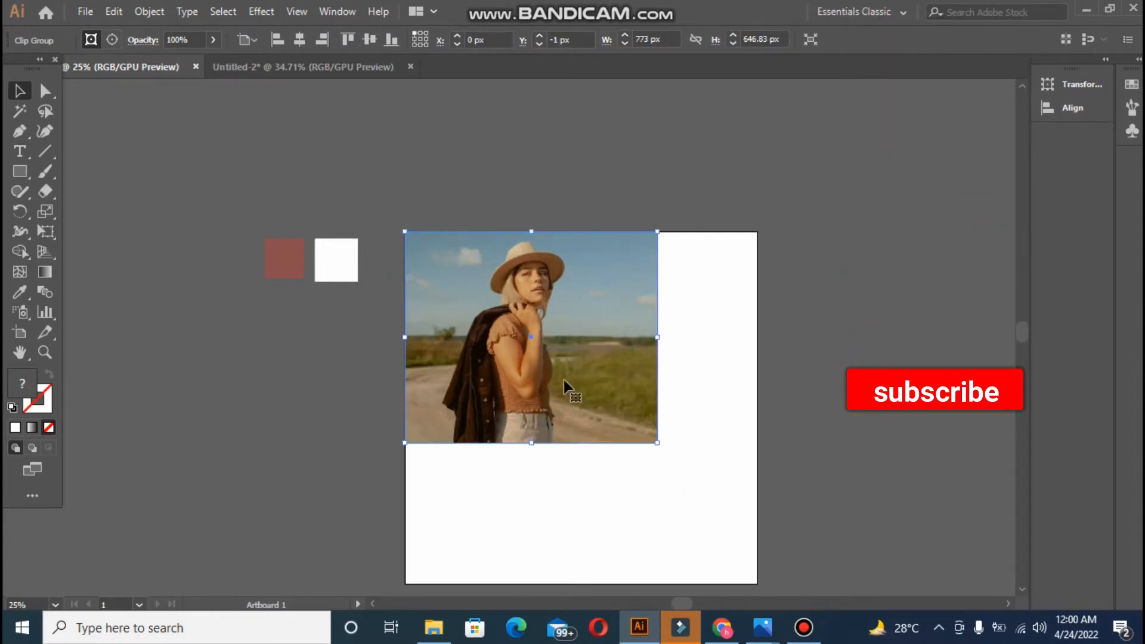
{"action": "key", "text": "Down"}
{"action": "key", "text": "Down"}
{"action": "key", "text": "Down"}
{"action": "key", "text": "Down"}
{"action": "key", "text": "Down"}
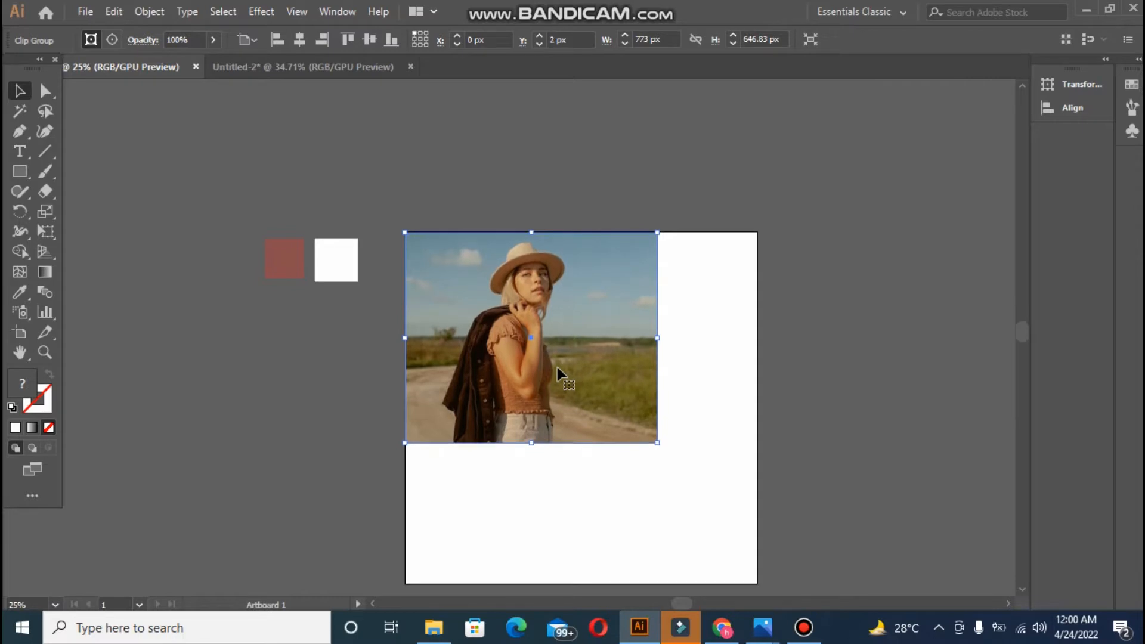
{"action": "left_click", "coordinate": [472, 168]}
Step: Draw a wide rectangle overlapping the photo's lower right part and reaching the artboard's right edge
{"action": "left_click", "coordinate": [14, 169]}
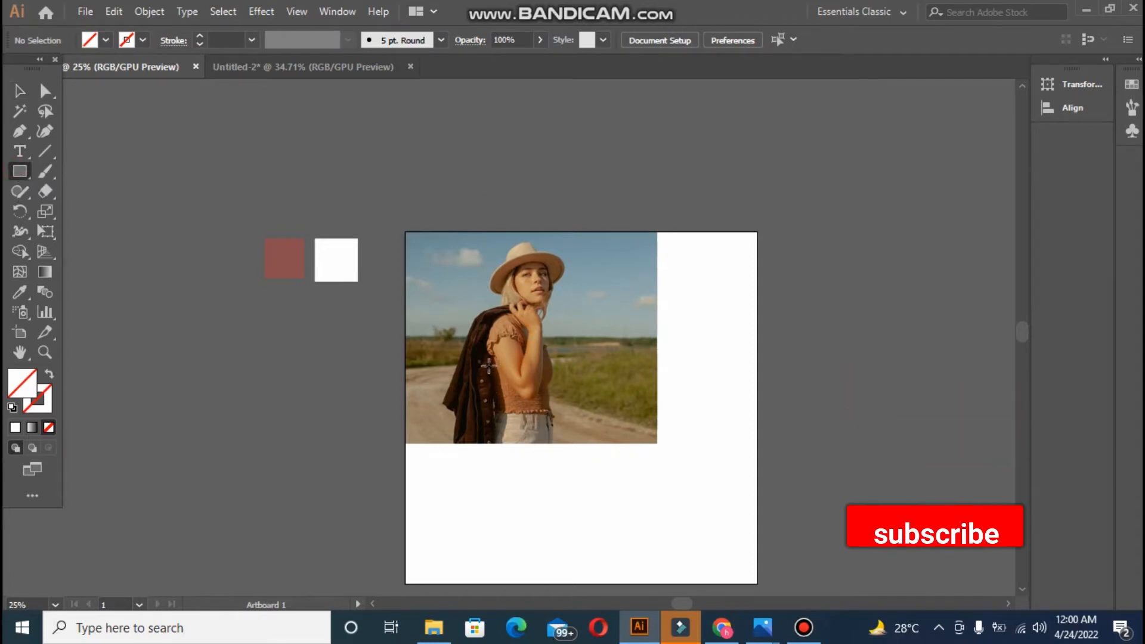
{"action": "left_click_drag", "start_coordinate": [485, 365], "coordinate": [756, 501]}
Step: Round the rectangle's two left corners to a 209.57 px radius, leaving the right corners square
{"action": "key", "text": "a"}
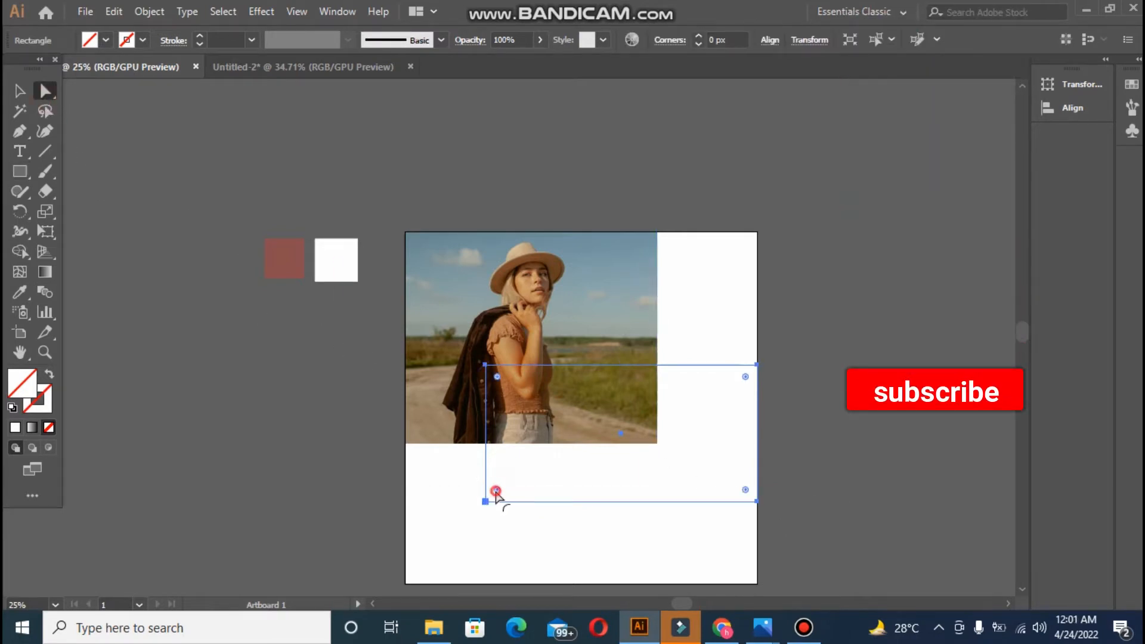
{"action": "left_click_drag", "start_coordinate": [540, 494], "coordinate": [389, 474]}
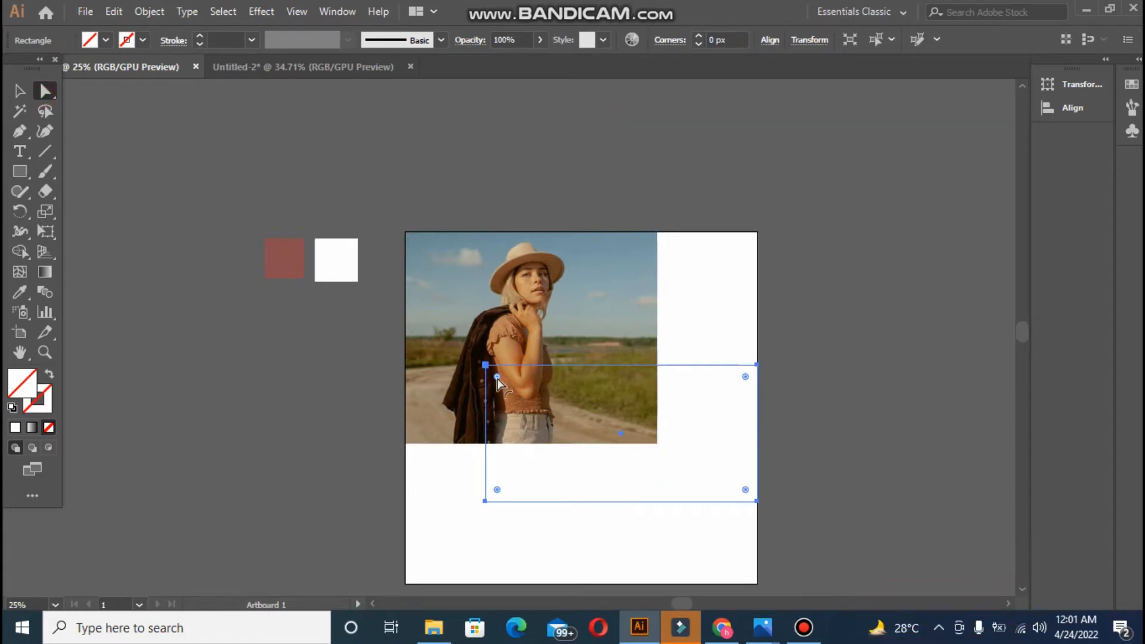
{"action": "left_click", "coordinate": [485, 364]}
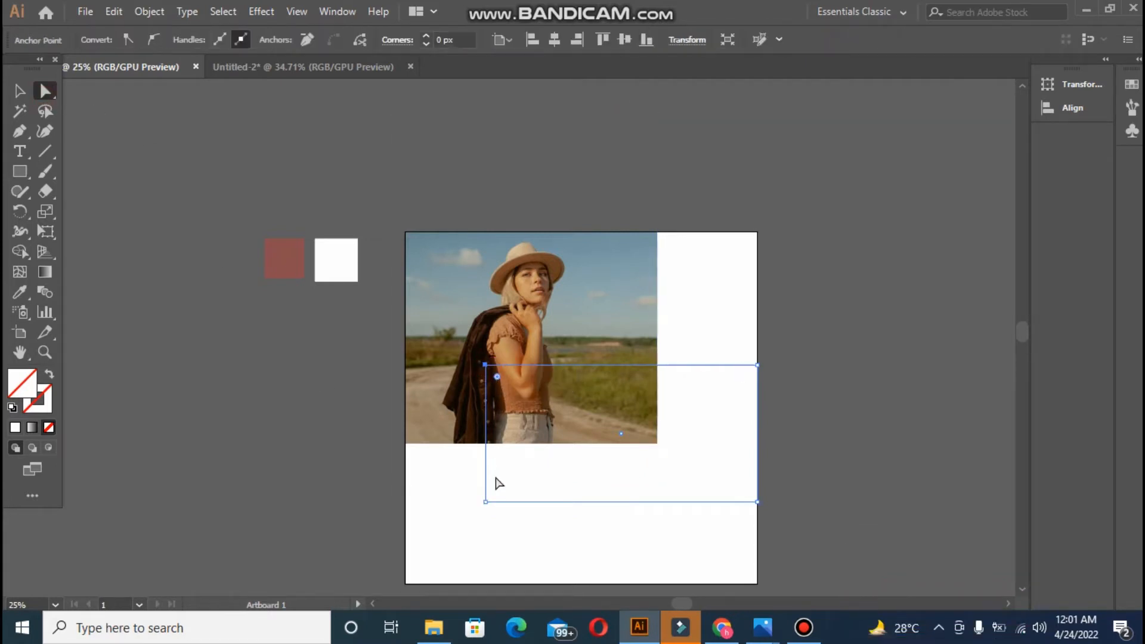
{"action": "left_click", "coordinate": [485, 500]}
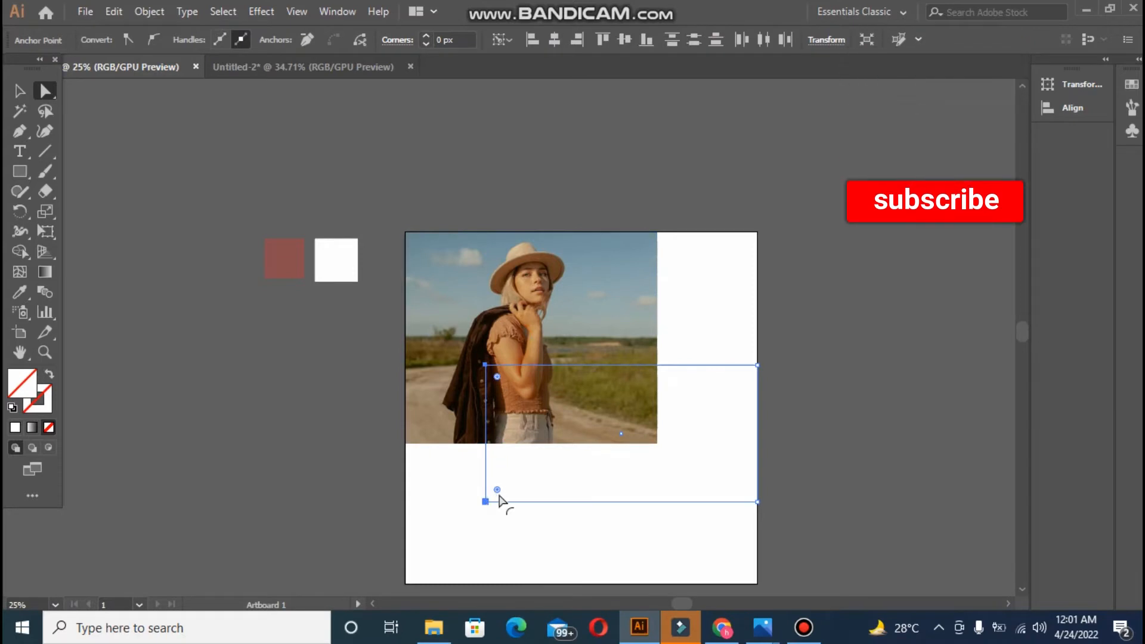
{"action": "left_click_drag", "start_coordinate": [503, 497], "coordinate": [638, 508]}
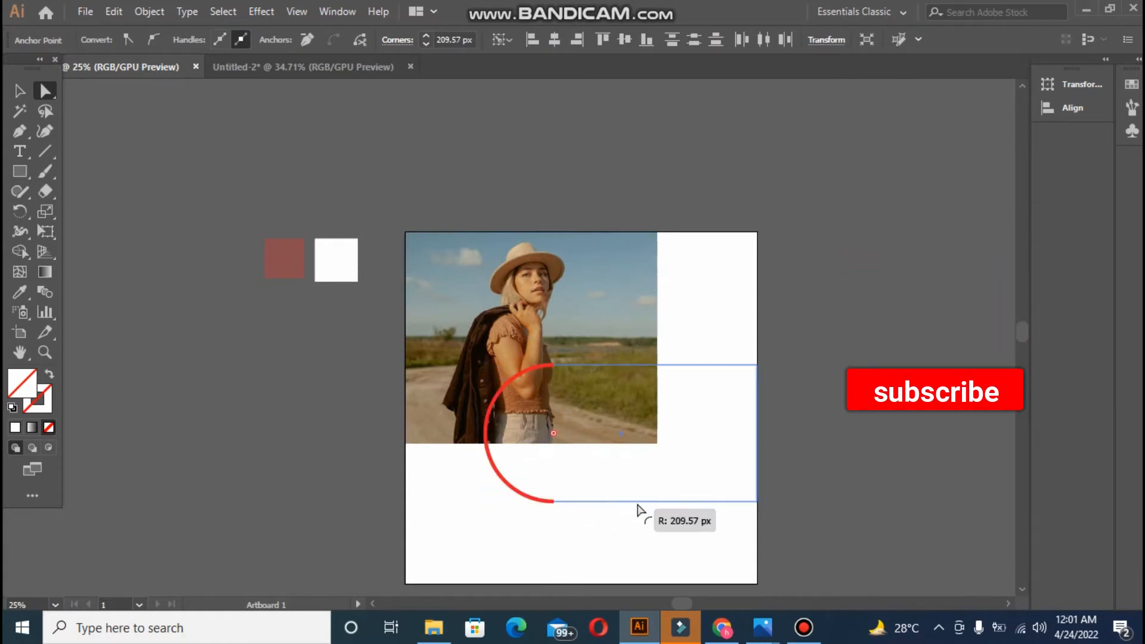
Step: Fill the rounded shape with the reddish-brown colour sampled from the swatch square beside the artboard
{"action": "left_click", "coordinate": [20, 292]}
{"action": "left_click", "coordinate": [275, 248]}
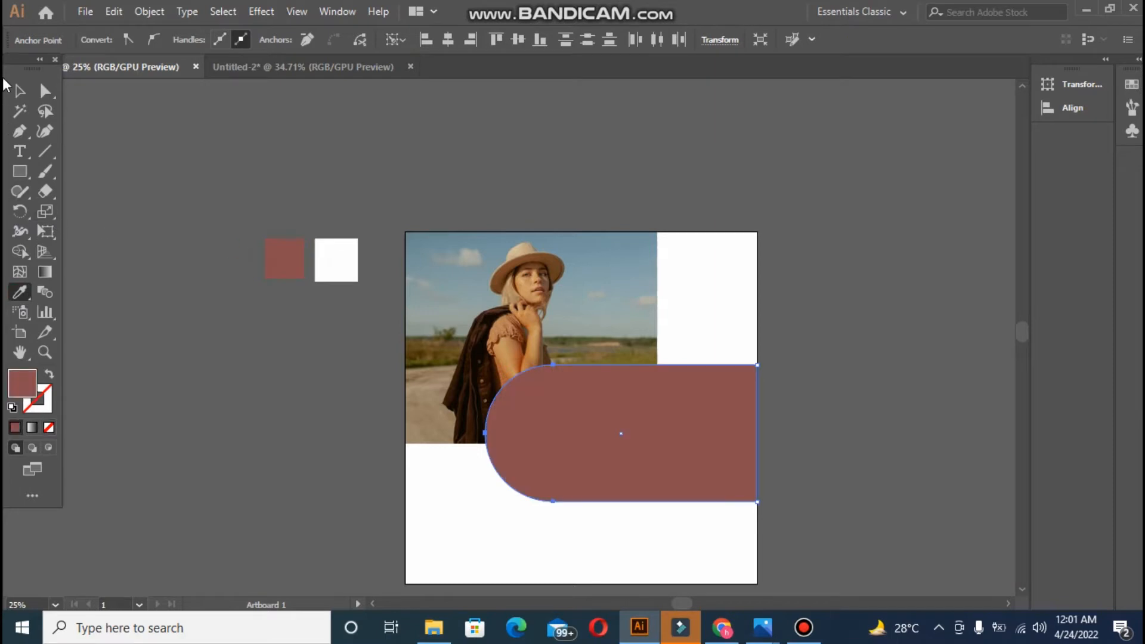
{"action": "left_click", "coordinate": [15, 93]}
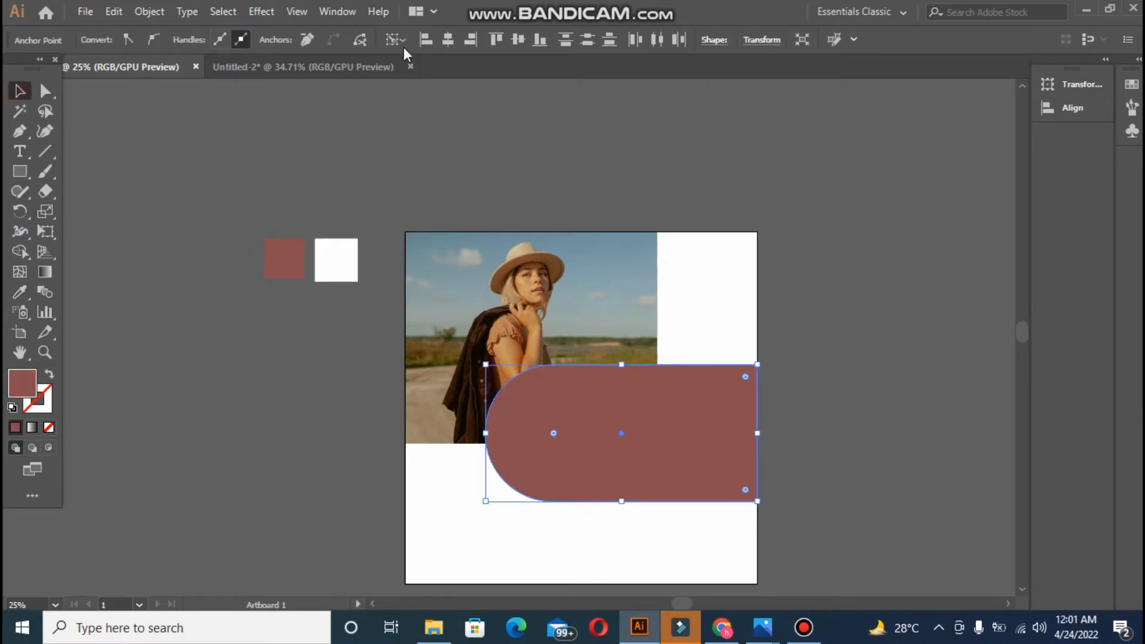
{"action": "left_click", "coordinate": [469, 46]}
{"action": "key", "text": "ctrl+z"}
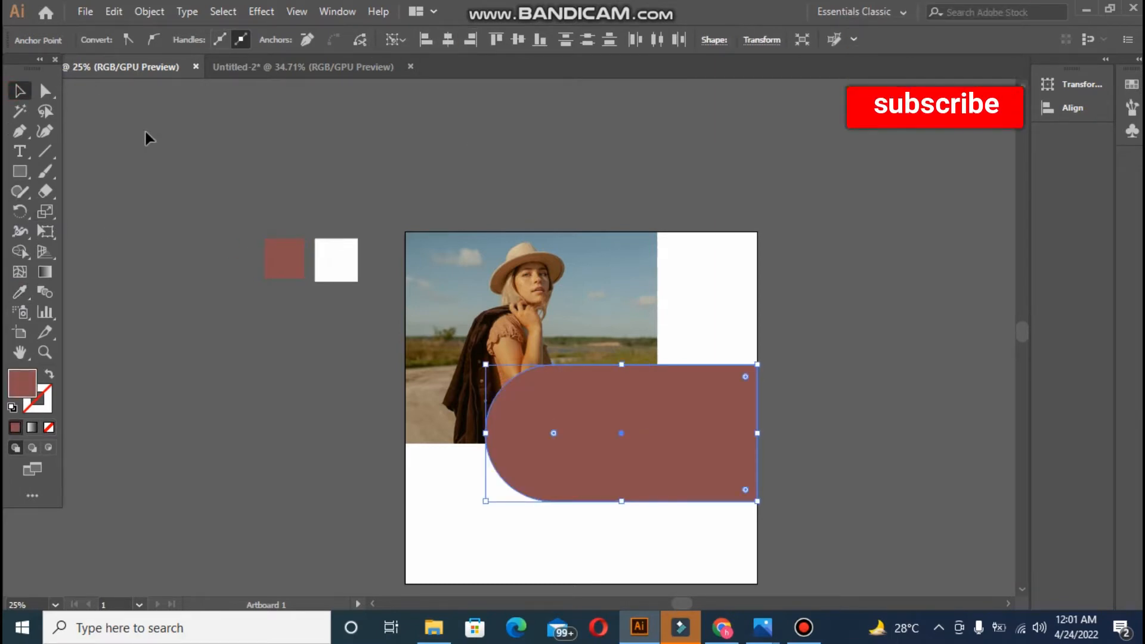
{"action": "left_click", "coordinate": [519, 39]}
{"action": "key", "text": "ctrl+z"}
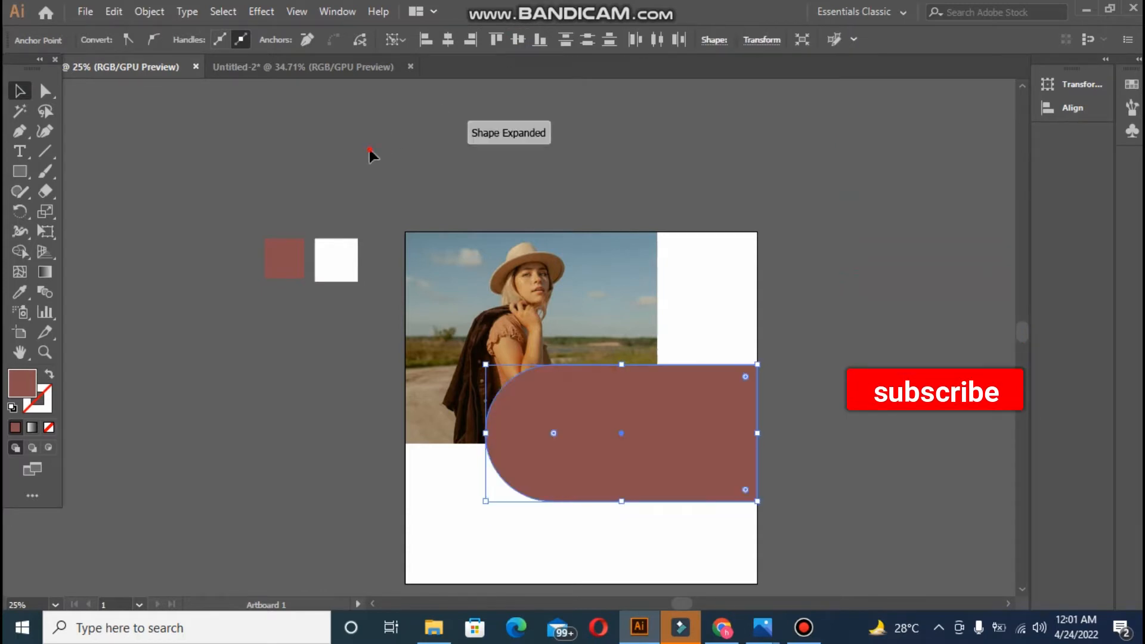
Step: Align the whole reddish-brown shape to the artboard's vertical centre and right edge
{"action": "left_click", "coordinate": [542, 429]}
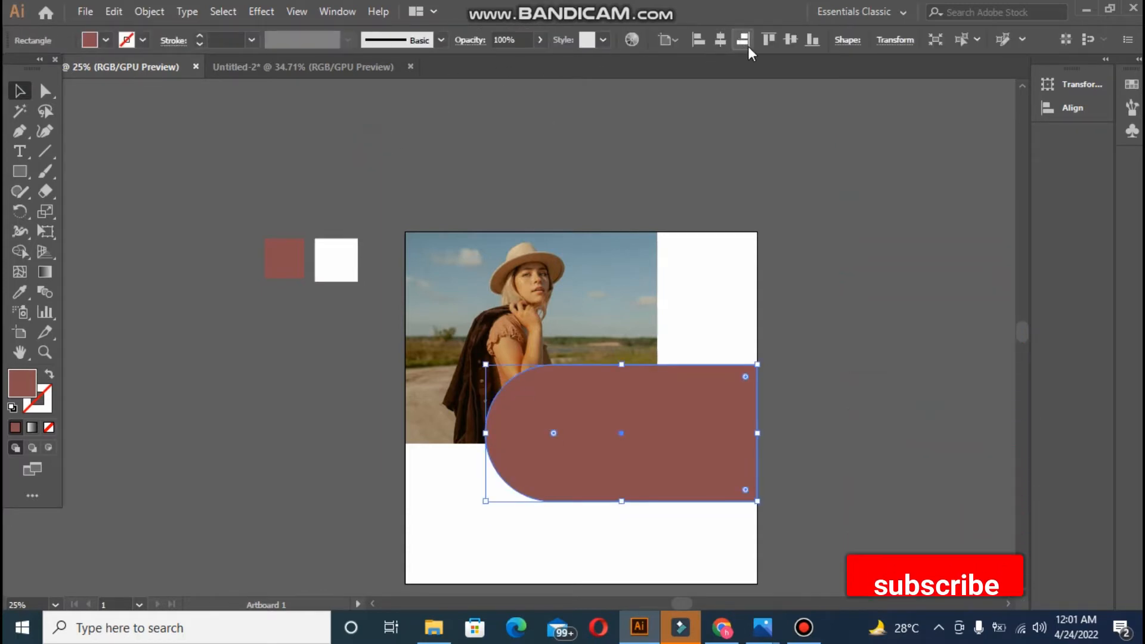
{"action": "left_click", "coordinate": [785, 43]}
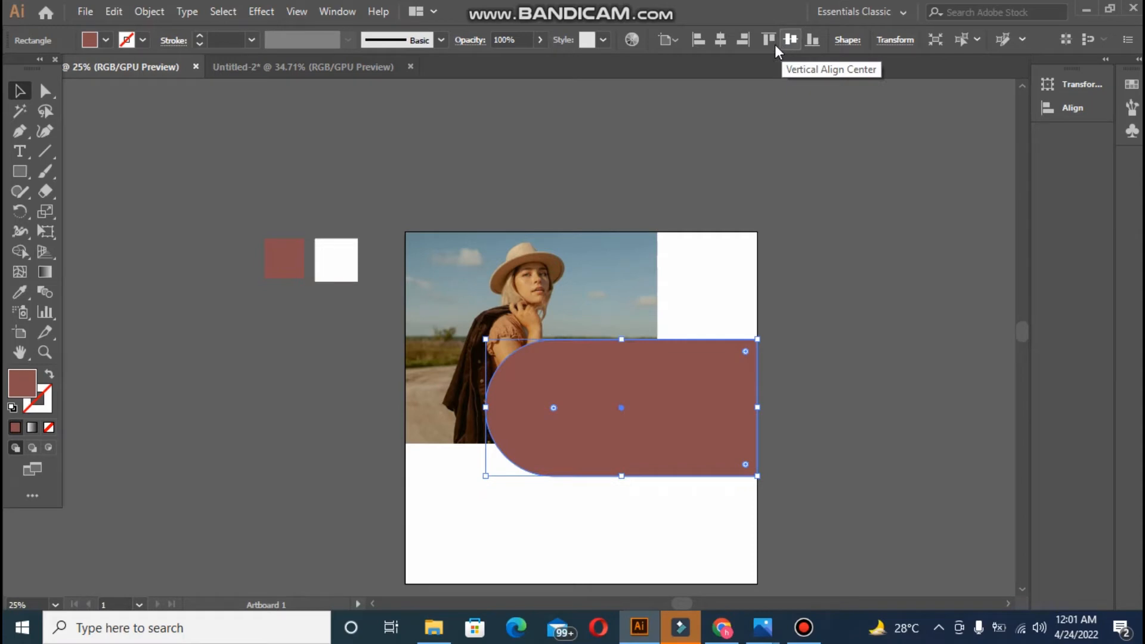
{"action": "left_click", "coordinate": [741, 43]}
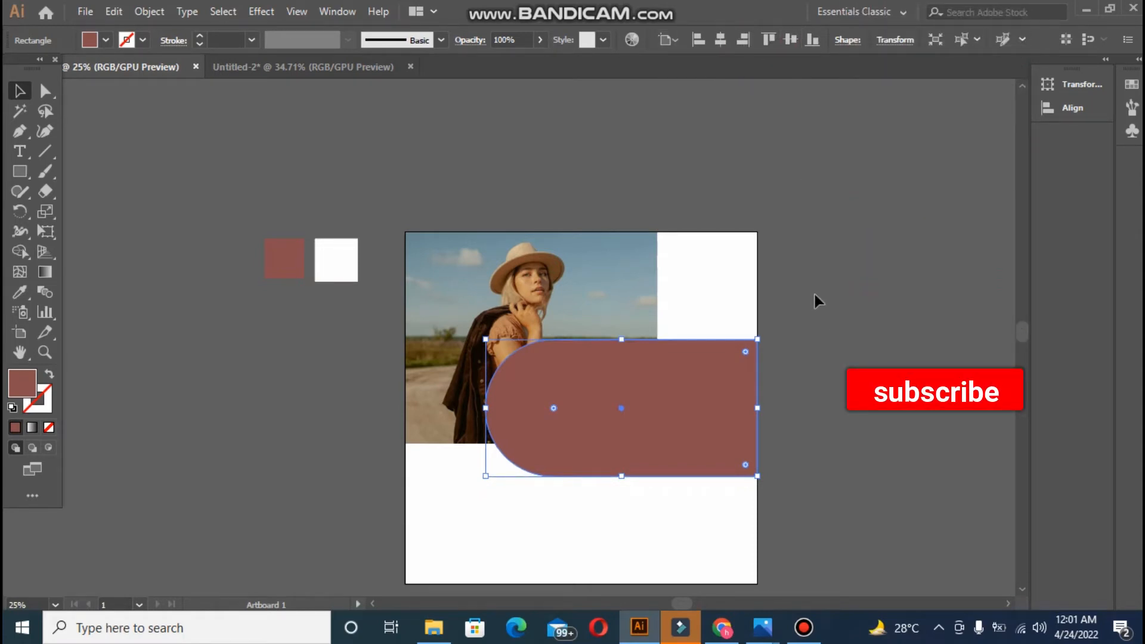
Step: Nudge the reddish-brown shape straight down until its upper edge overlaps only the lower part of the photo
{"action": "key", "text": "Down"}
{"action": "key", "text": "Down"}
{"action": "key", "text": "Down"}
{"action": "key", "text": "Down"}
{"action": "key", "text": "Down"}
{"action": "key", "text": "Down"}
{"action": "key", "text": "Down"}
{"action": "key", "text": "Down"}
{"action": "key", "text": "Down"}
{"action": "key", "text": "Down"}
{"action": "key", "text": "Down"}
{"action": "key", "text": "Down"}
{"action": "key", "text": "Down"}
{"action": "key", "text": "Down"}
{"action": "key", "text": "Down"}
{"action": "key", "text": "Down"}
{"action": "key", "text": "Down"}
{"action": "key", "text": "Down"}
{"action": "key", "text": "Down"}
{"action": "key", "text": "Down"}
{"action": "key", "text": "Down"}
{"action": "key", "text": "Down"}
{"action": "key", "text": "Down"}
{"action": "key", "text": "Down"}
{"action": "key", "text": "Down"}
{"action": "key", "text": "Down"}
{"action": "key", "text": "Down"}
{"action": "key", "text": "Down"}
{"action": "key", "text": "Down"}
{"action": "key", "text": "Down"}
{"action": "key", "text": "Down"}
{"action": "key", "text": "Down"}
{"action": "key", "text": "Down"}
{"action": "key", "text": "Down"}
{"action": "key", "text": "Down"}
{"action": "key", "text": "Down"}
{"action": "key", "text": "Down"}
{"action": "key", "text": "Down"}
{"action": "key", "text": "Down"}
{"action": "key", "text": "Down"}
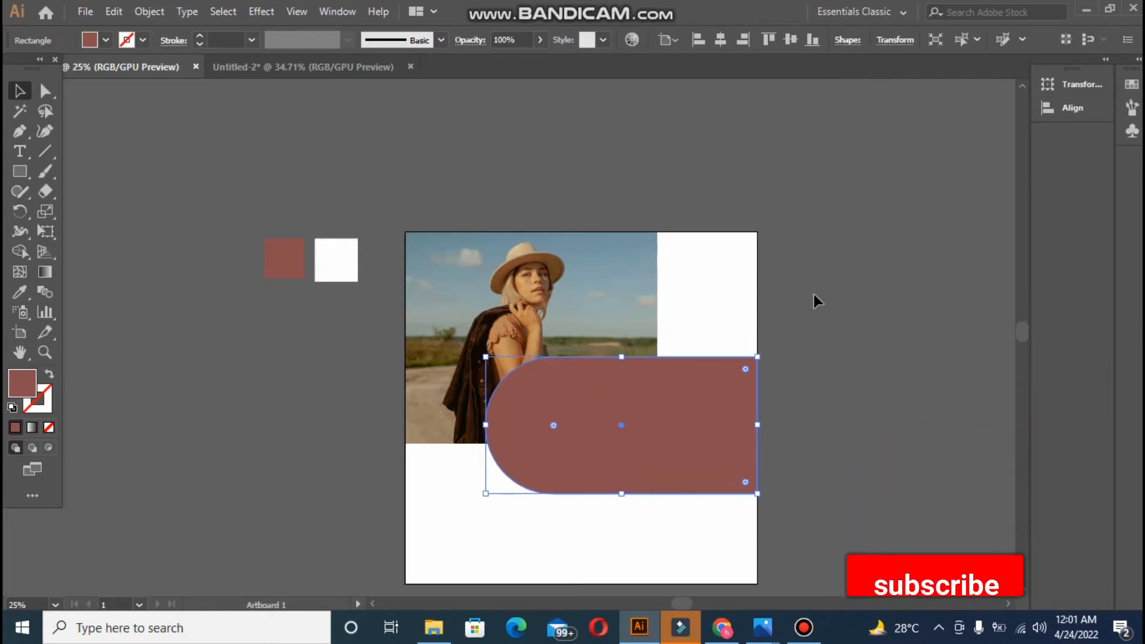
{"action": "key", "text": "Down"}
{"action": "key", "text": "Down"}
{"action": "key", "text": "Down"}
{"action": "key", "text": "Down"}
{"action": "key", "text": "Down"}
{"action": "key", "text": "Down"}
{"action": "key", "text": "Down"}
{"action": "key", "text": "Down"}
{"action": "key", "text": "Down"}
{"action": "key", "text": "Down"}
{"action": "key", "text": "Down"}
{"action": "key", "text": "Down"}
{"action": "key", "text": "Down"}
{"action": "key", "text": "Down"}
{"action": "key", "text": "Down"}
{"action": "key", "text": "Down"}
{"action": "key", "text": "Down"}
{"action": "key", "text": "Down"}
{"action": "key", "text": "Down"}
{"action": "key", "text": "Down"}
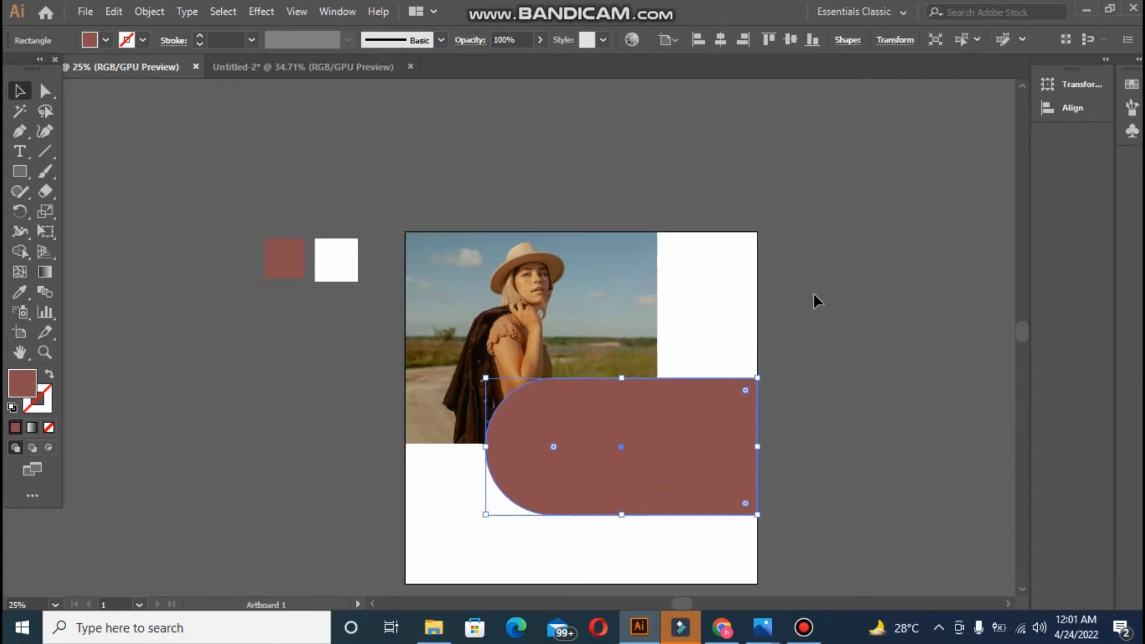
{"action": "key", "text": "Down"}
{"action": "key", "text": "Down"}
{"action": "key", "text": "Down"}
{"action": "key", "text": "Down"}
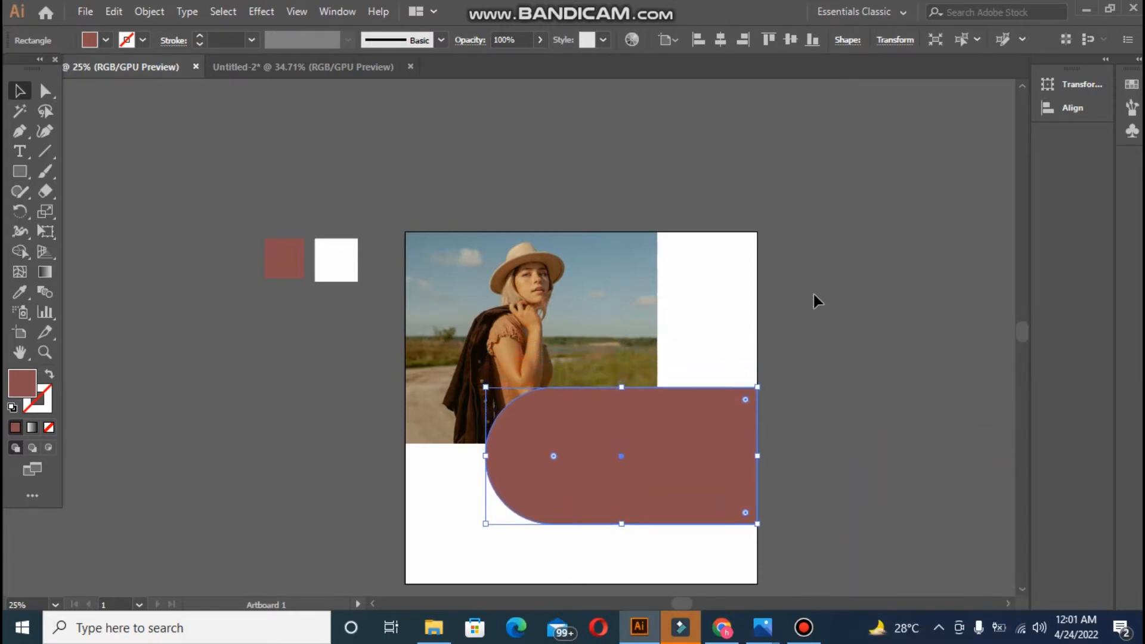
Step: Enlarge the reddish-brown shape slightly, extending its rounded end further left while its straight side stays on the artboard edge
{"action": "left_click_drag", "start_coordinate": [486, 457], "coordinate": [470, 456]}
{"action": "left_click", "coordinate": [879, 415]}
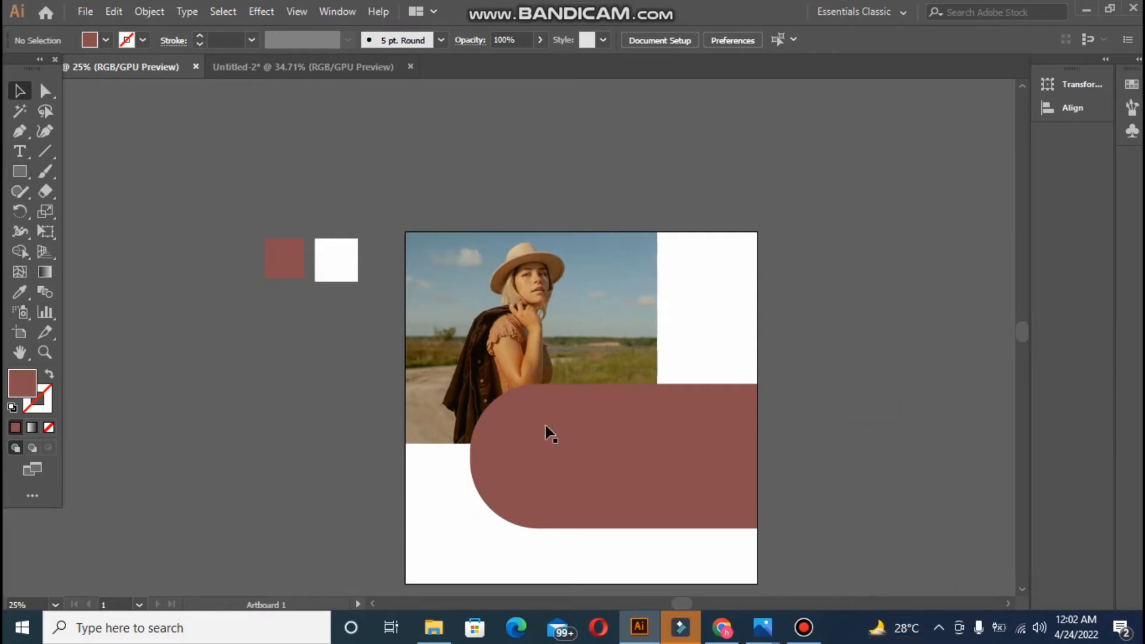
Step: Duplicate the reddish-brown shape up over the photo and rotate the copy 180° so its rounded end faces right
{"action": "left_click_drag", "start_coordinate": [560, 442], "coordinate": [448, 297]}
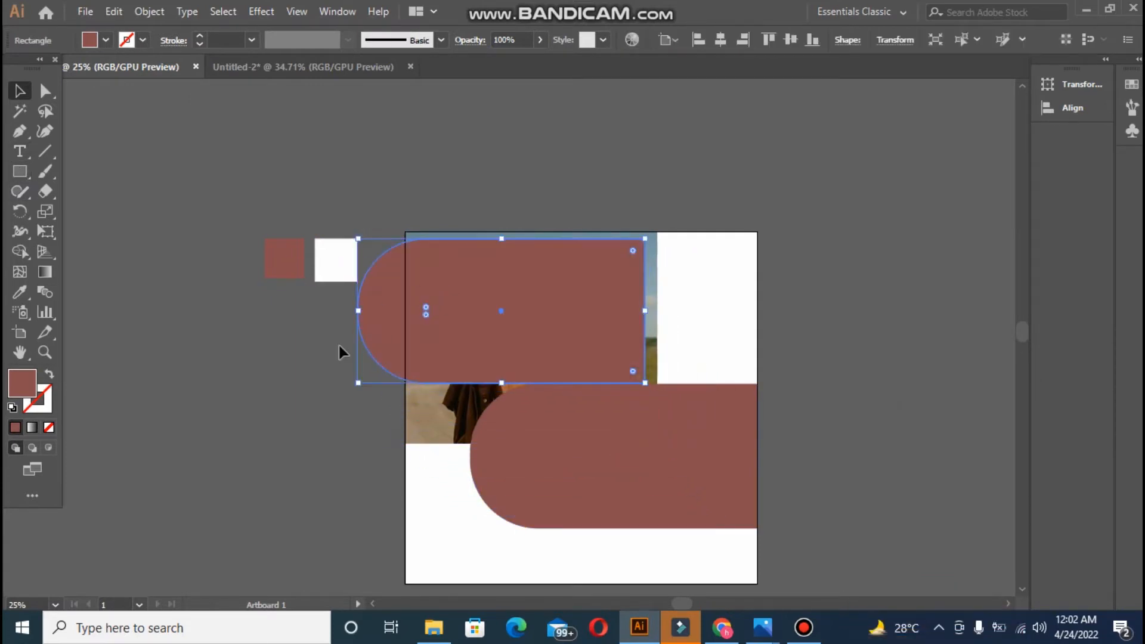
{"action": "left_click", "coordinate": [348, 390]}
{"action": "left_click", "coordinate": [375, 345]}
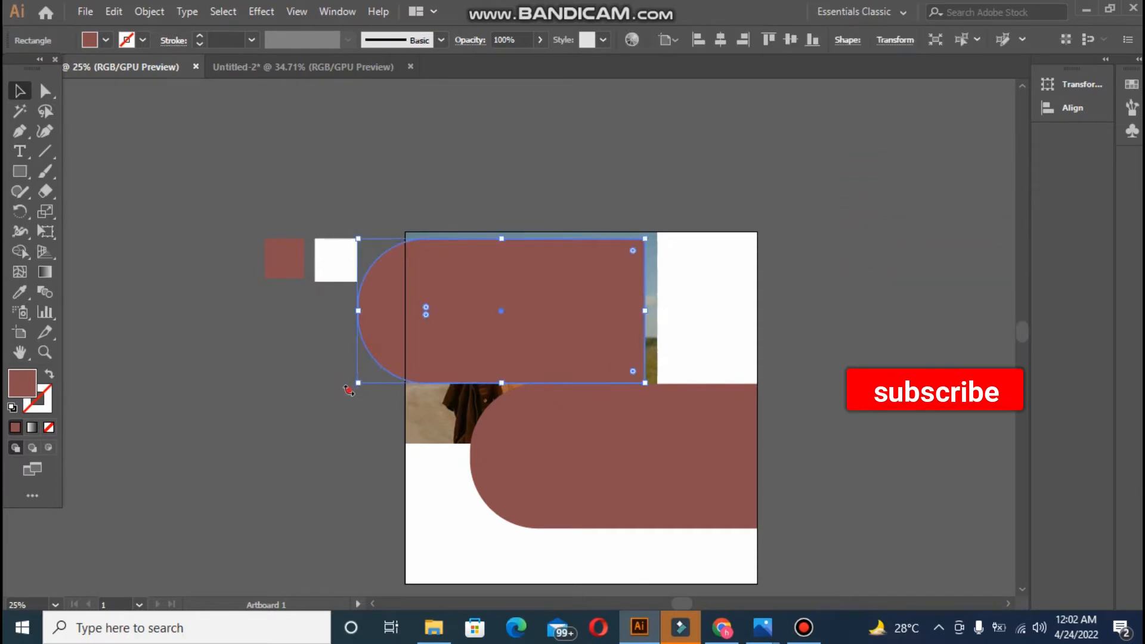
{"action": "left_click_drag", "start_coordinate": [348, 390], "coordinate": [589, 270]}
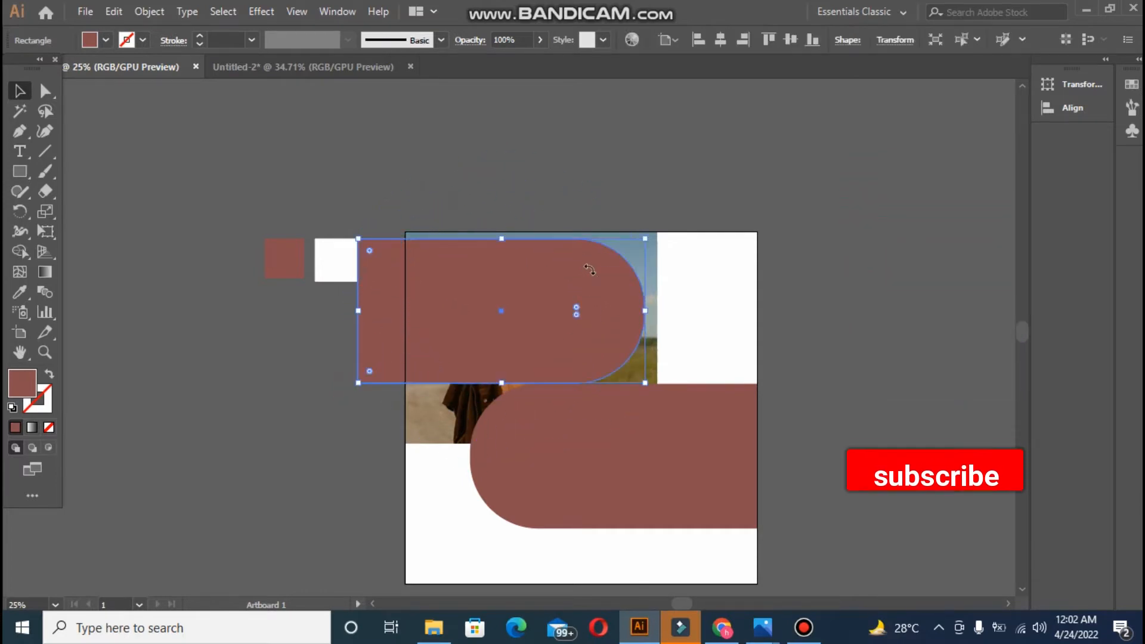
Step: Give the rotated copy no fill and a 4 pt stroke in white sampled from the white swatch square
{"action": "left_click", "coordinate": [48, 373]}
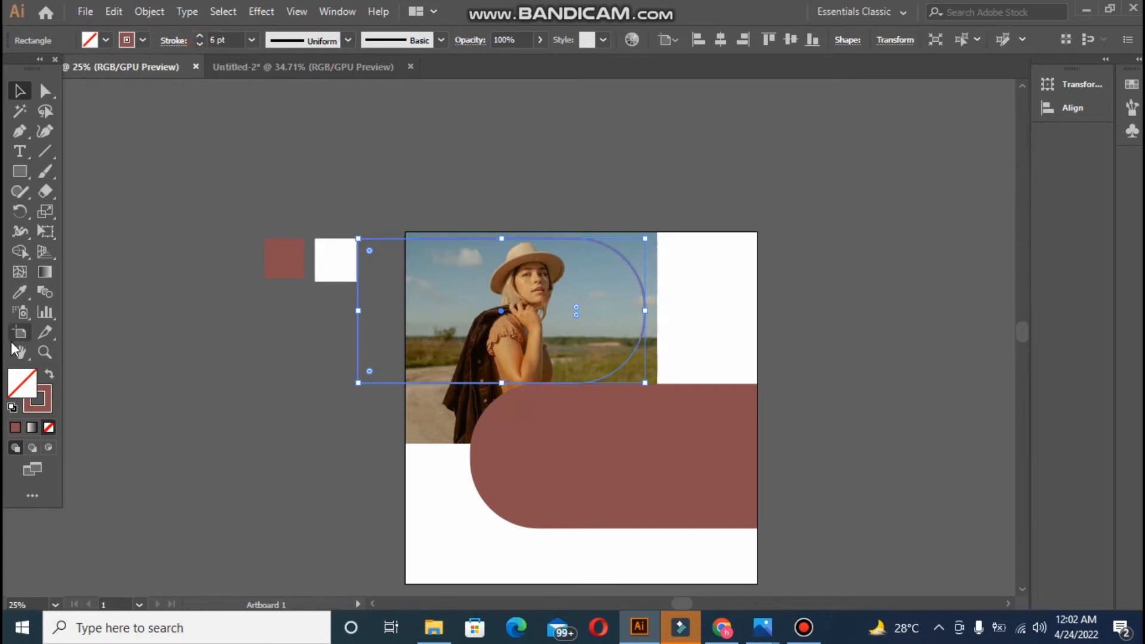
{"action": "left_click", "coordinate": [20, 292]}
{"action": "left_click", "coordinate": [327, 265]}
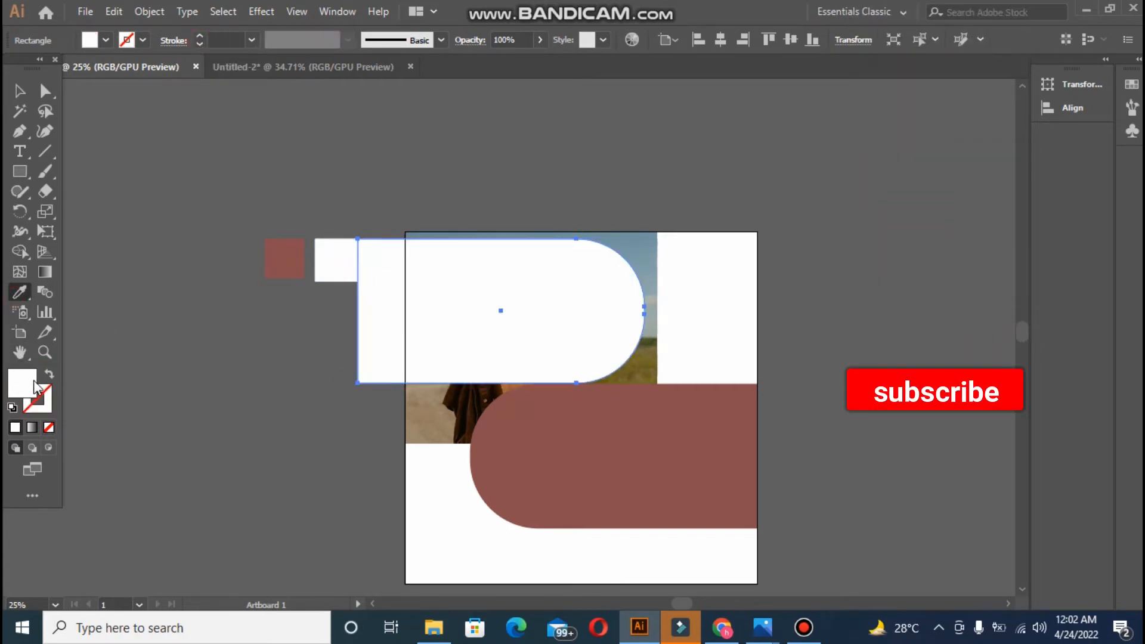
{"action": "left_click", "coordinate": [48, 375]}
{"action": "left_click", "coordinate": [199, 37]}
{"action": "left_click", "coordinate": [200, 37]}
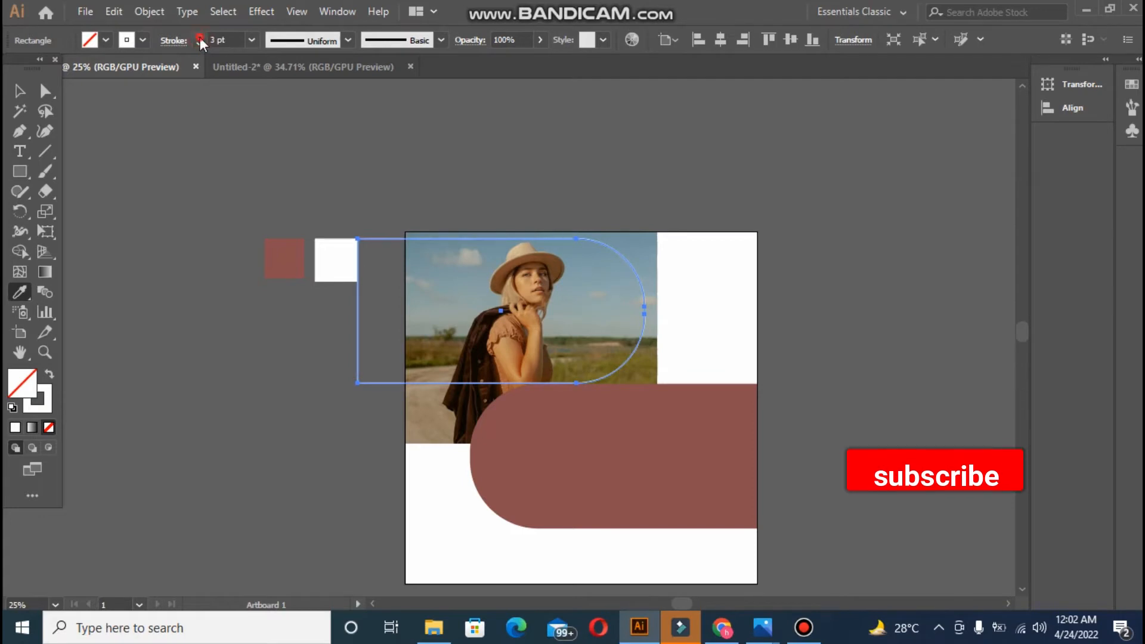
{"action": "left_click", "coordinate": [199, 37]}
{"action": "left_click", "coordinate": [20, 90]}
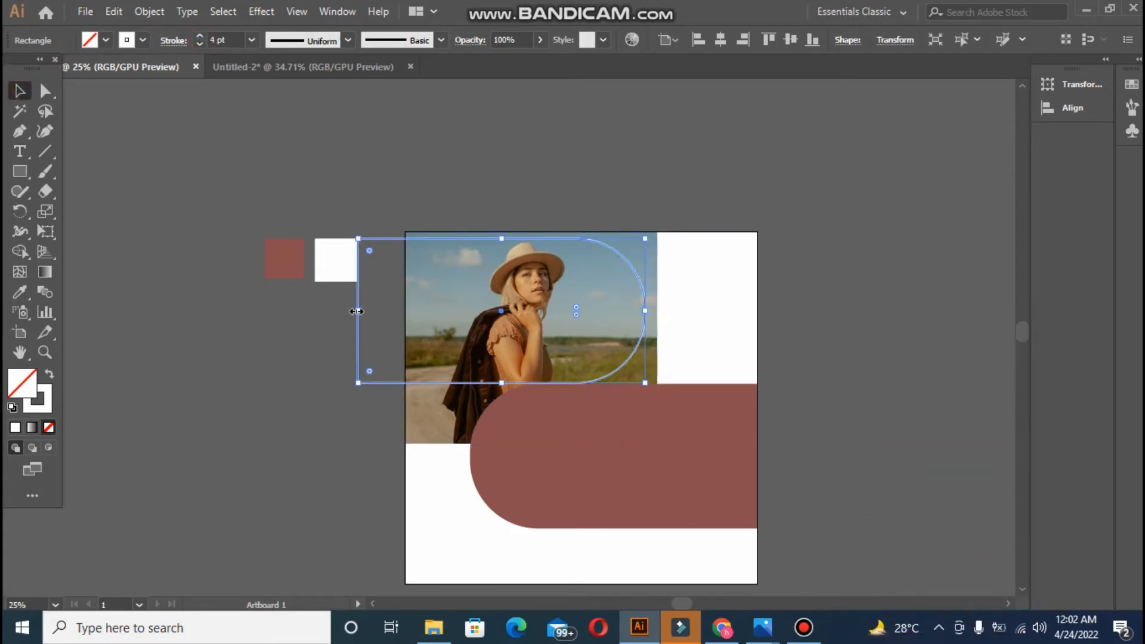
Step: Try narrowing and shortening the white outline from its left and lower sides so it sits inside the photo
{"action": "left_click_drag", "start_coordinate": [357, 310], "coordinate": [440, 304]}
{"action": "left_click_drag", "start_coordinate": [538, 379], "coordinate": [532, 337]}
{"action": "key", "text": "ctrl+z"}
{"action": "key", "text": "ctrl+z"}
Step: Lock the photo behind the white outline
{"action": "left_click", "coordinate": [378, 366]}
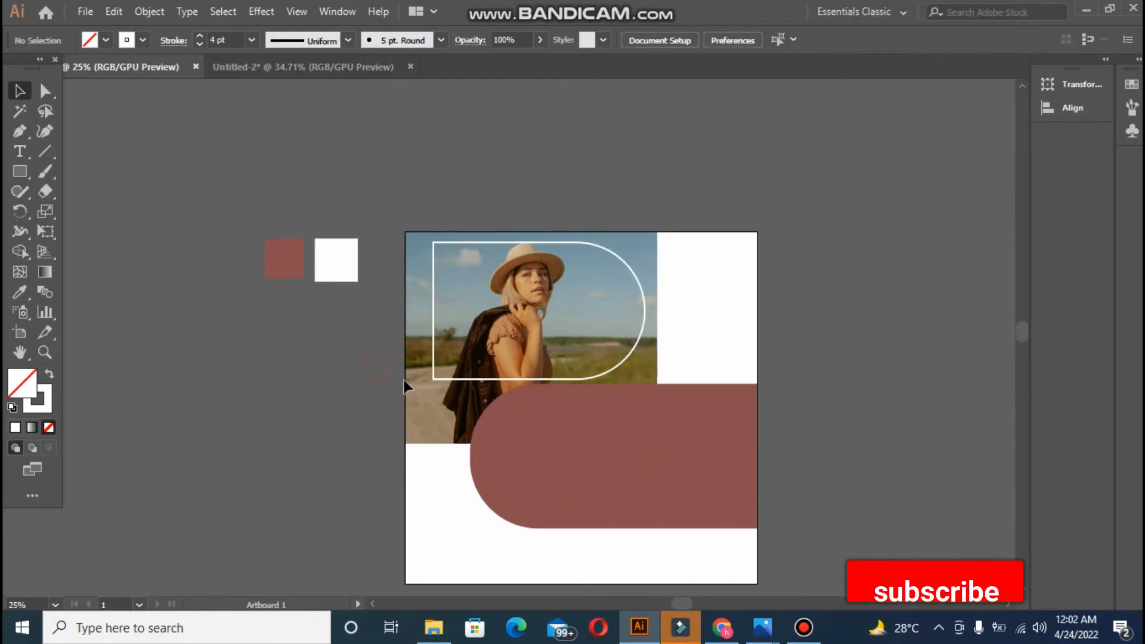
{"action": "left_click", "coordinate": [415, 386]}
{"action": "key", "text": "ctrl+2"}
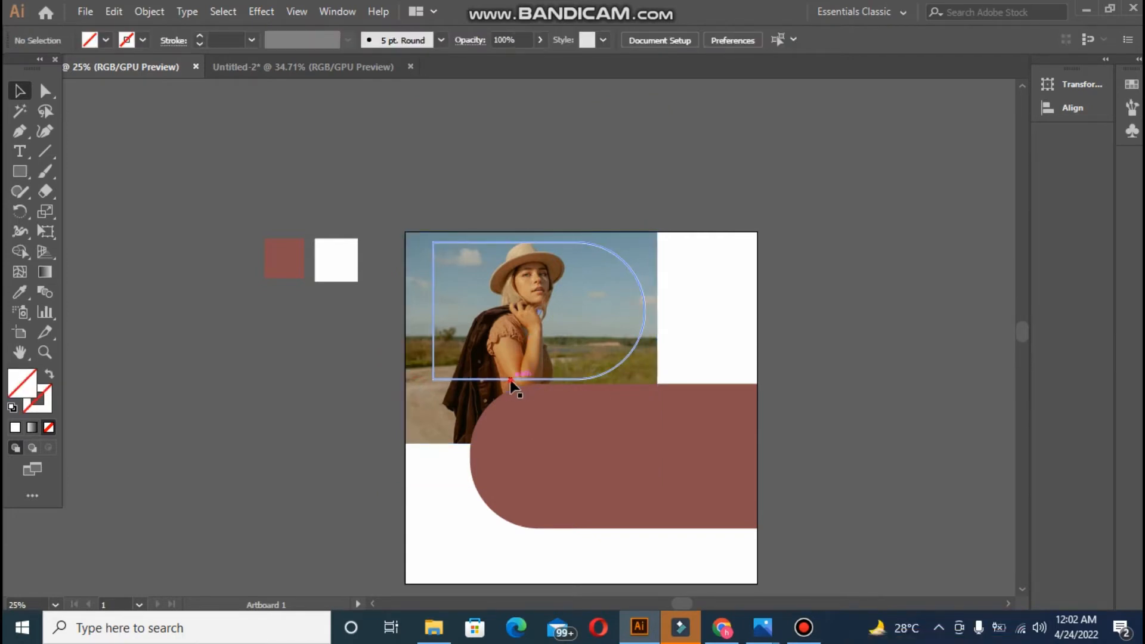
Step: Try to make the white outline shorter over the upper part of the photo, and delete it
{"action": "left_click", "coordinate": [511, 379]}
{"action": "mouse_move", "coordinate": [535, 366]}
{"action": "left_mouse_down"}
{"action": "mouse_move", "coordinate": [540, 381]}
{"action": "mouse_move", "coordinate": [537, 356]}
{"action": "left_mouse_up"}
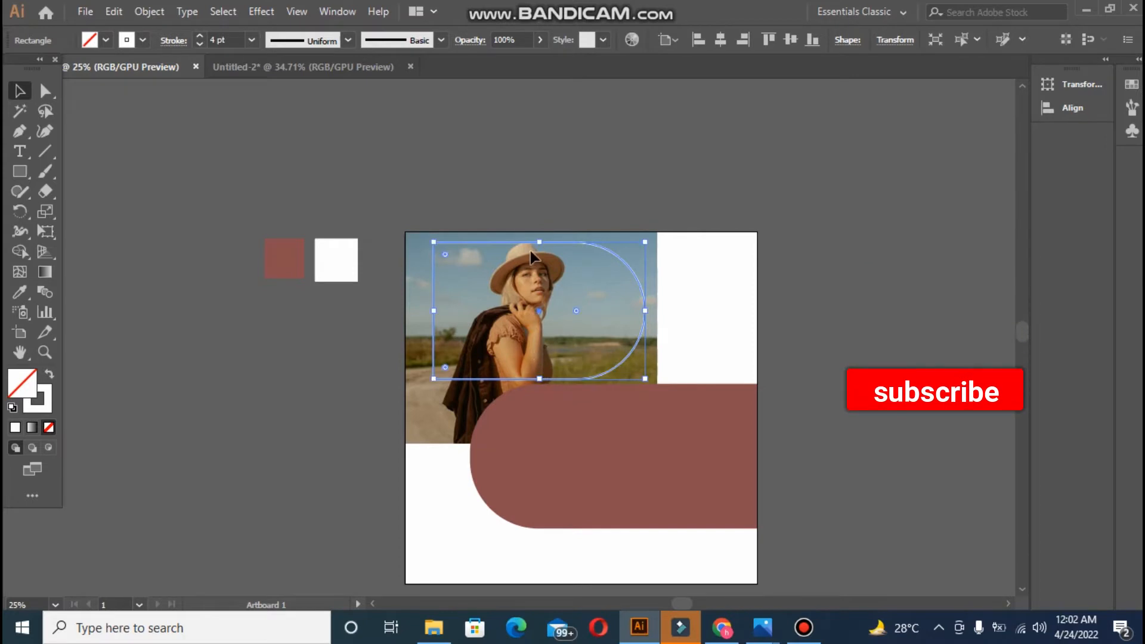
{"action": "left_click_drag", "start_coordinate": [538, 241], "coordinate": [467, 190]}
{"action": "left_click_drag", "start_coordinate": [472, 279], "coordinate": [470, 227]}
{"action": "mouse_move", "coordinate": [576, 278]}
{"action": "left_mouse_down"}
{"action": "mouse_move", "coordinate": [509, 244]}
{"action": "mouse_move", "coordinate": [565, 263]}
{"action": "mouse_move", "coordinate": [558, 275]}
{"action": "left_mouse_up"}
{"action": "key", "text": "Delete"}
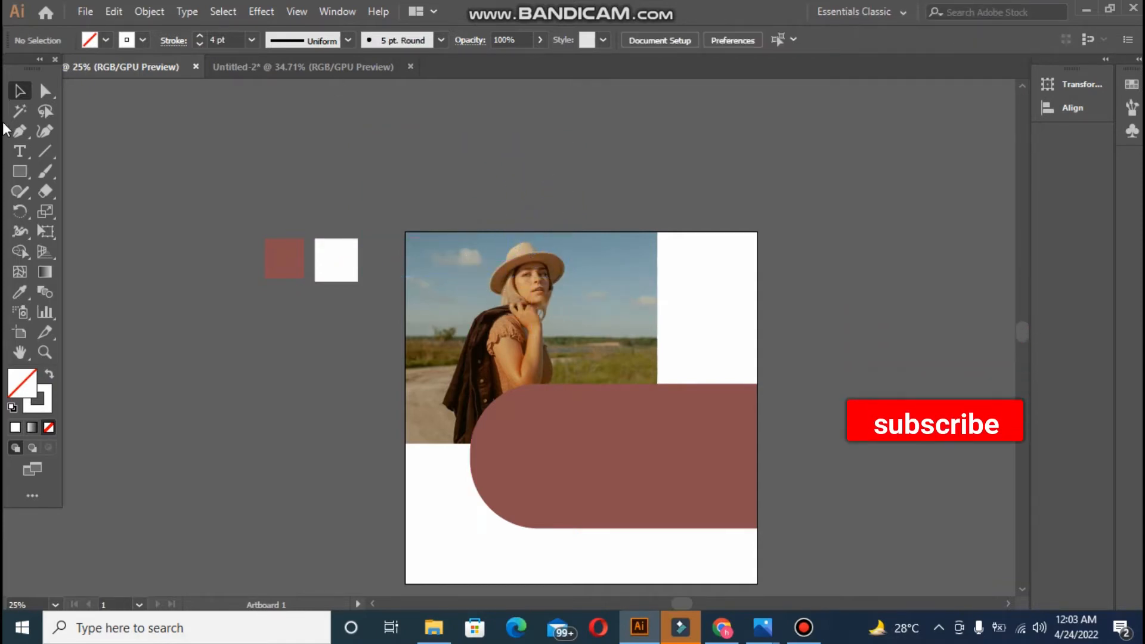
Step: Draw a white-outlined rectangle about 250 px high across the upper part of the photo and nudge it slightly down
{"action": "left_click", "coordinate": [21, 172]}
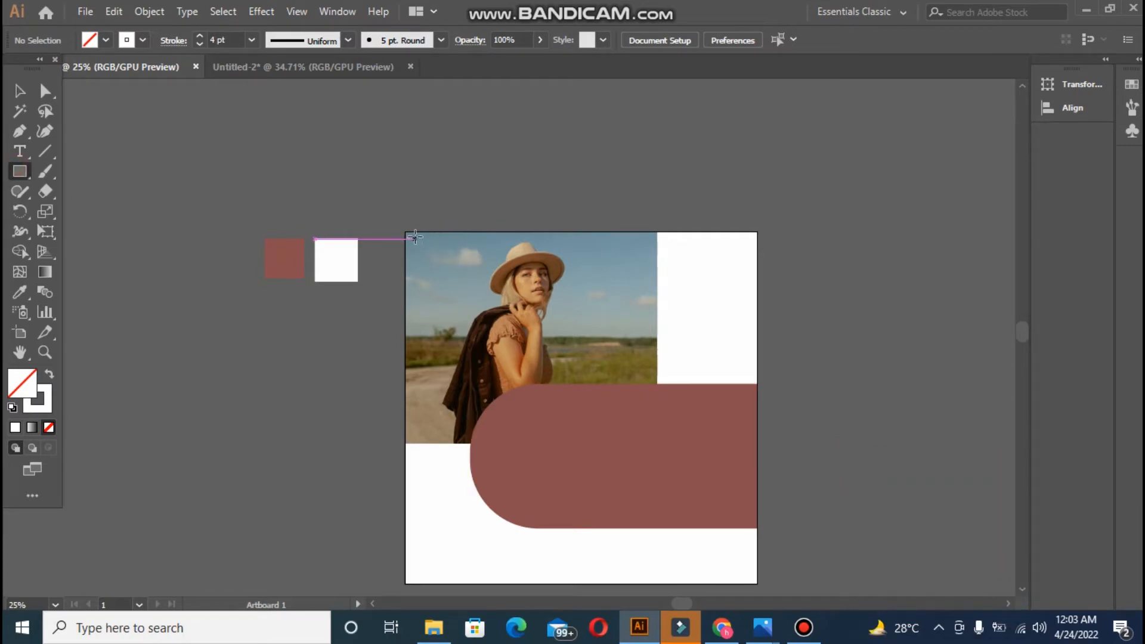
{"action": "left_click_drag", "start_coordinate": [455, 253], "coordinate": [558, 287]}
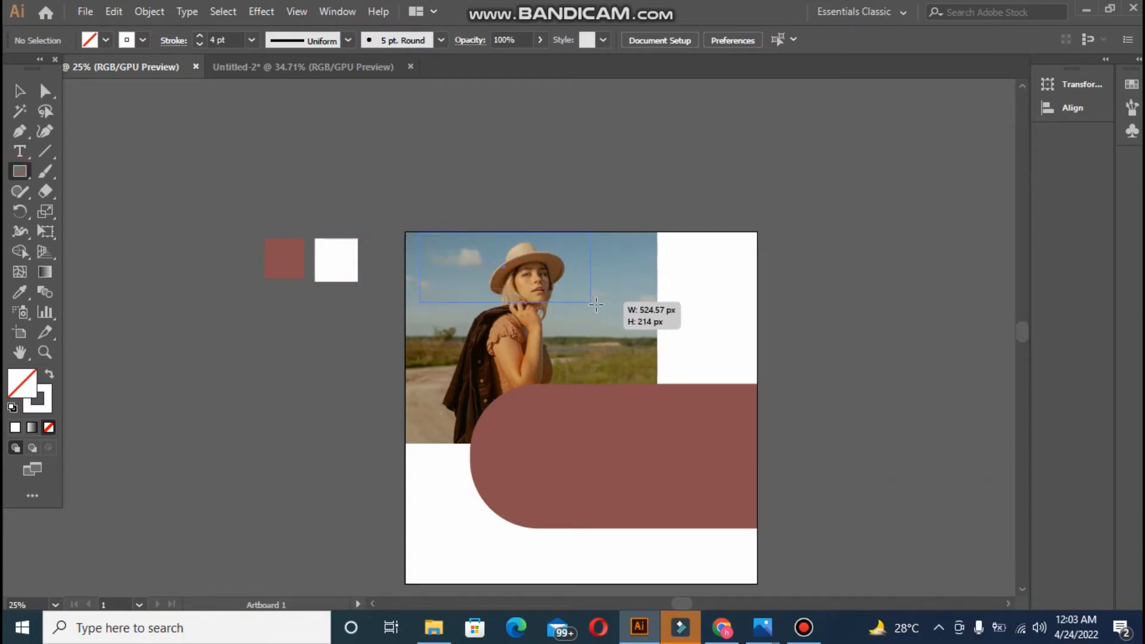
{"action": "left_click_drag", "start_coordinate": [629, 314], "coordinate": [629, 317]}
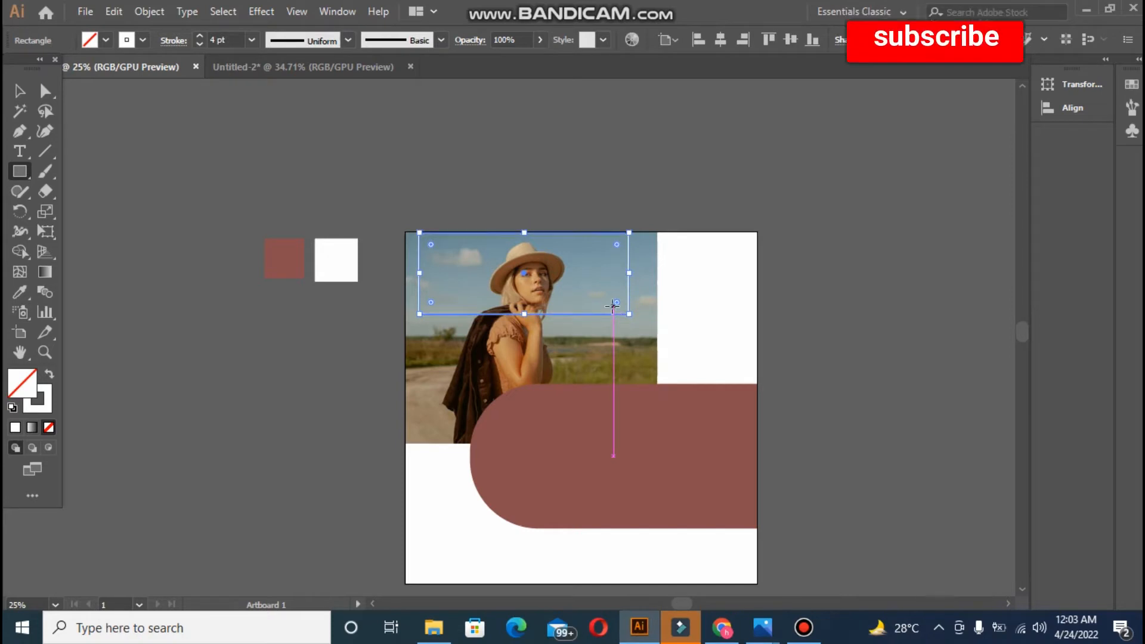
{"action": "key", "text": "Down"}
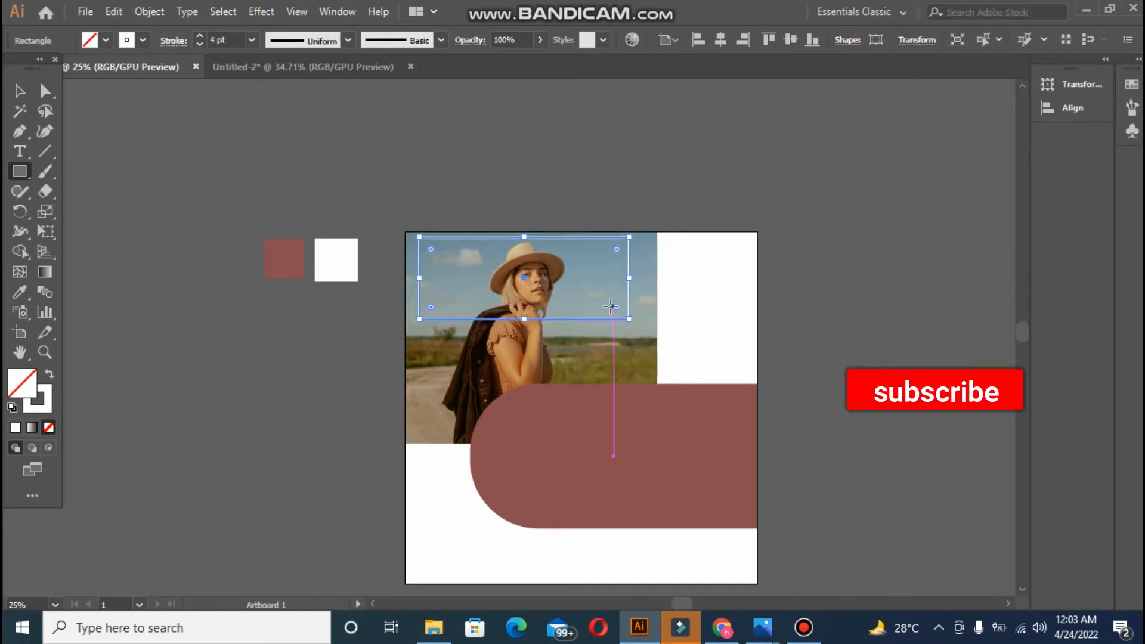
Step: Round the white rectangle's two right corners to 125 px, keeping the left corners square
{"action": "left_click", "coordinate": [43, 91]}
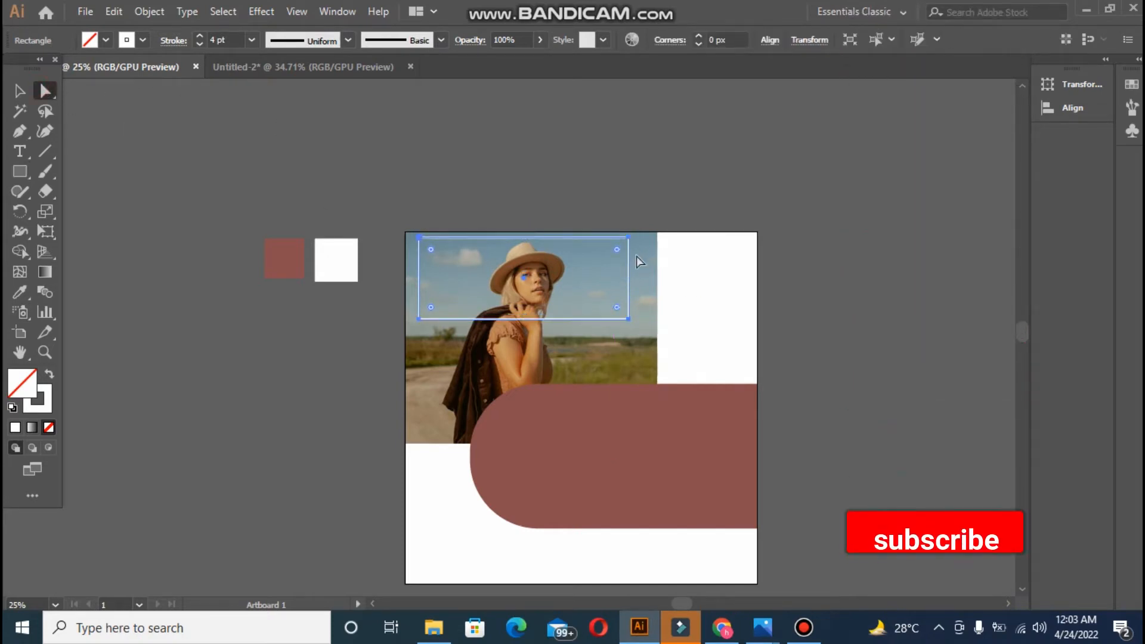
{"action": "left_click", "coordinate": [629, 239]}
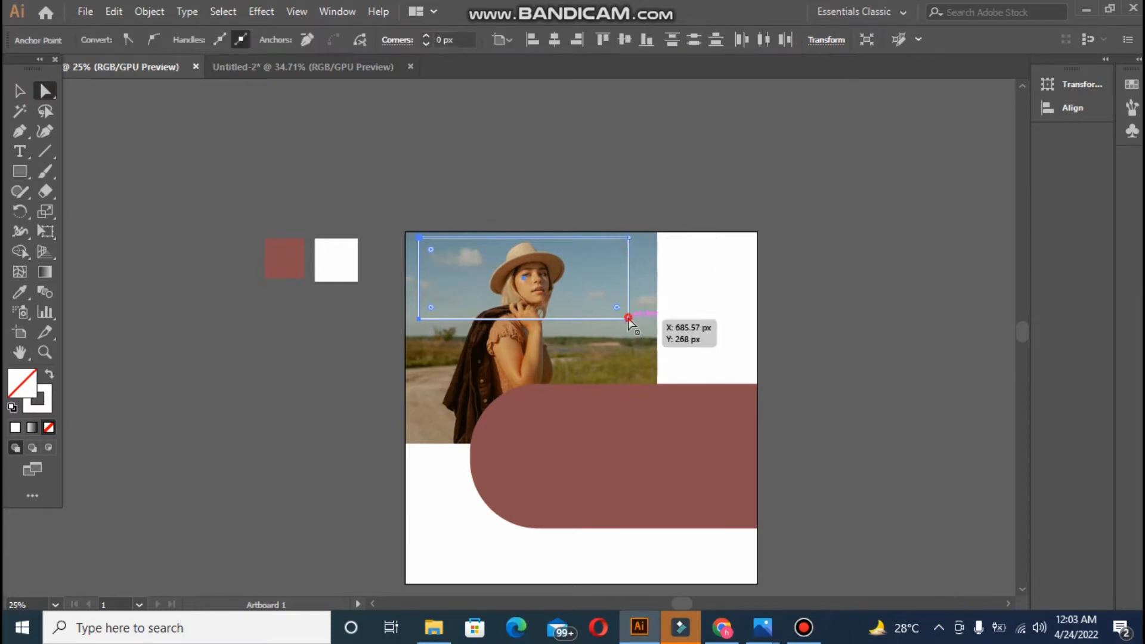
{"action": "left_click", "coordinate": [110, 146]}
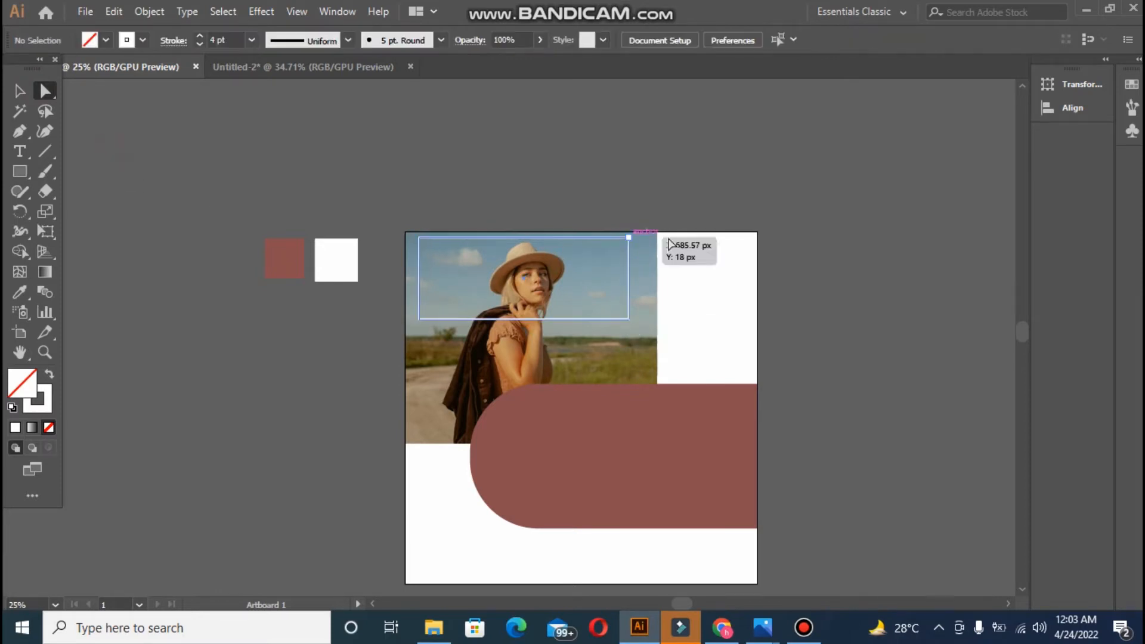
{"action": "left_click", "coordinate": [628, 239]}
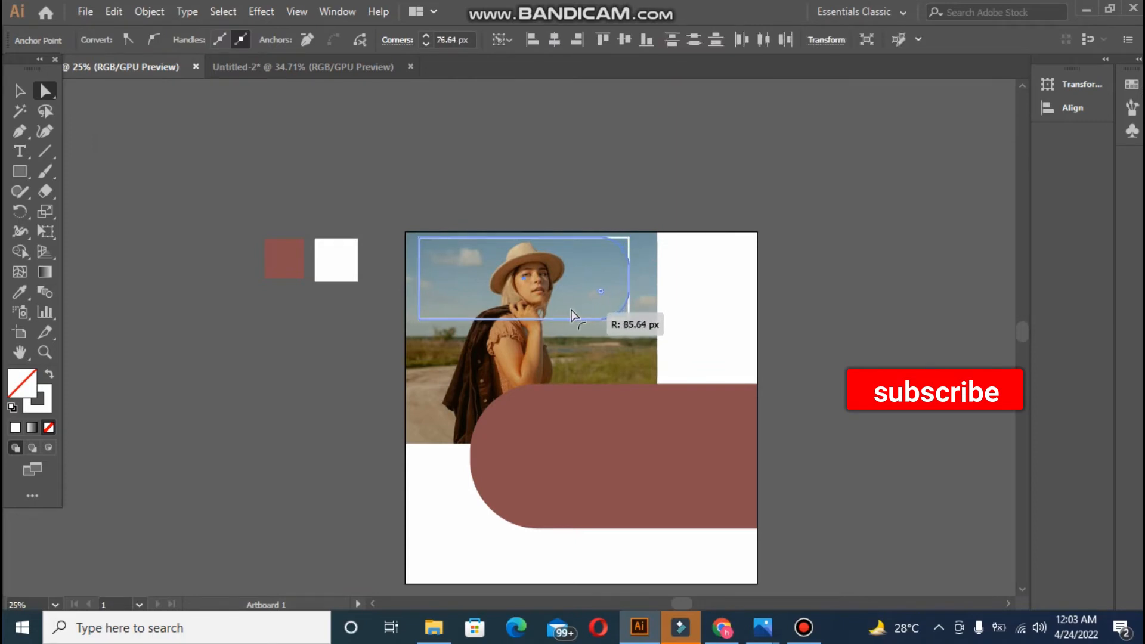
{"action": "left_click_drag", "start_coordinate": [571, 314], "coordinate": [498, 182]}
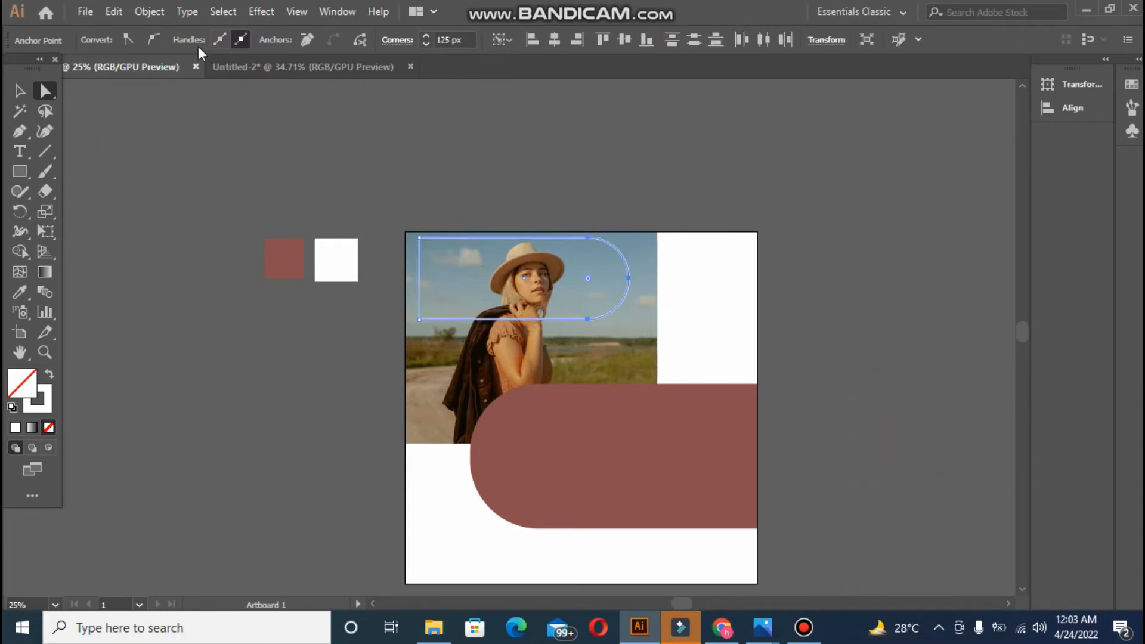
{"action": "left_click", "coordinate": [20, 96]}
{"action": "left_click", "coordinate": [499, 173]}
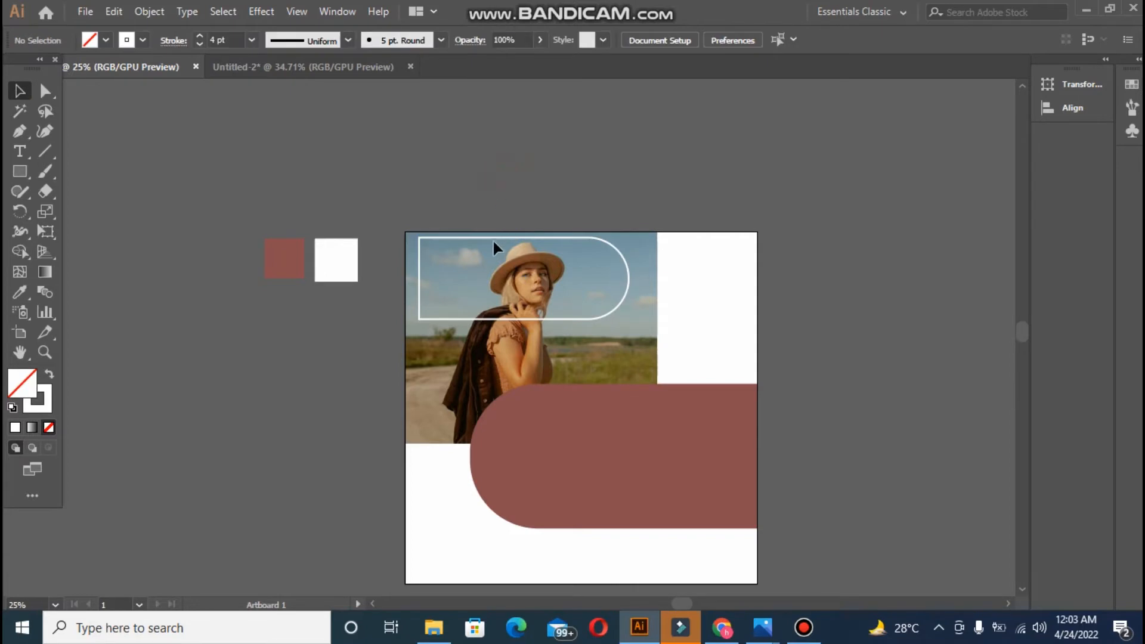
Step: Shift the white rounded outline slightly to the right within the photo, fine-tuning its position with small nudges to the left
{"action": "left_click_drag", "start_coordinate": [494, 237], "coordinate": [481, 238]}
{"action": "left_click", "coordinate": [480, 234]}
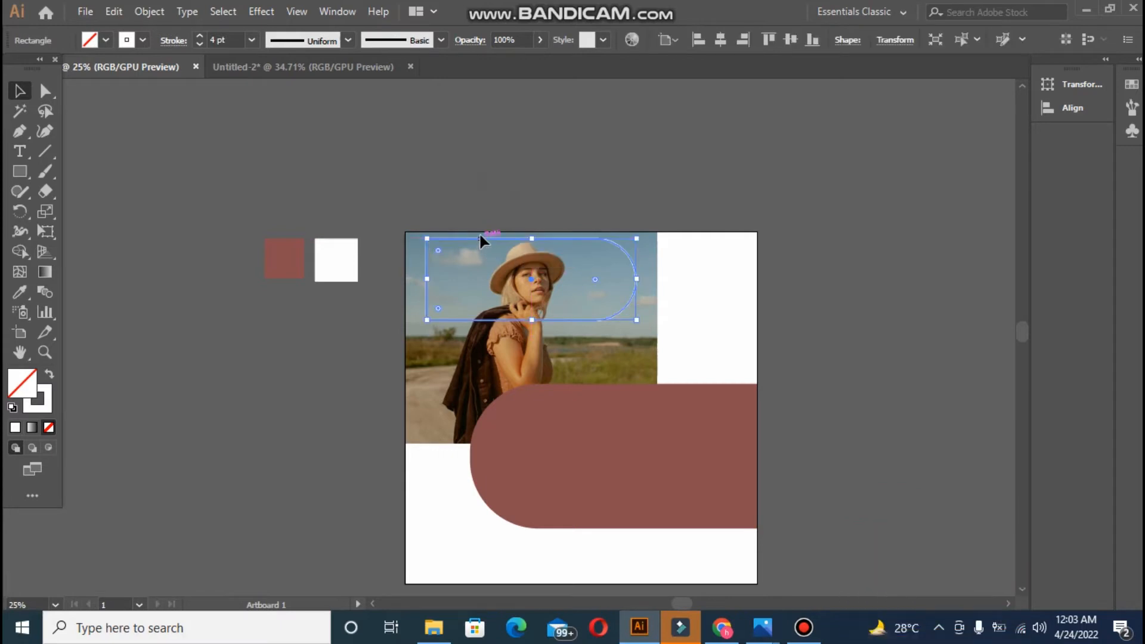
{"action": "key", "text": "Left"}
{"action": "key", "text": "Left"}
{"action": "key", "text": "Left"}
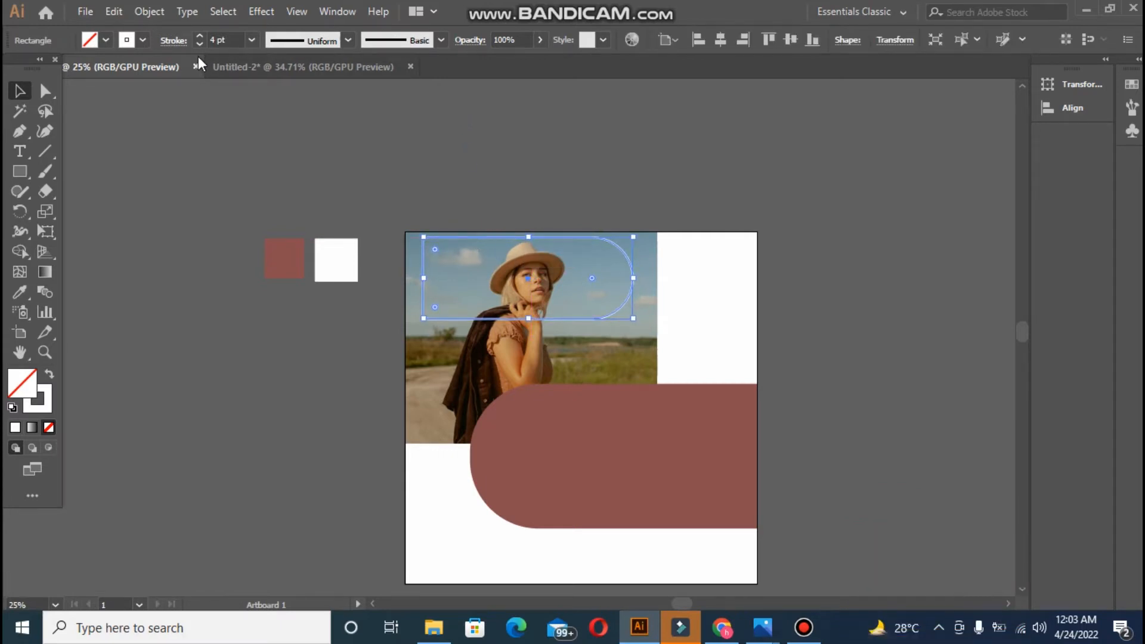
Step: Thin the outline's stroke to 1 pt and stretch its left side just past the artboard edge, about 710 px wide overall
{"action": "left_click", "coordinate": [206, 168]}
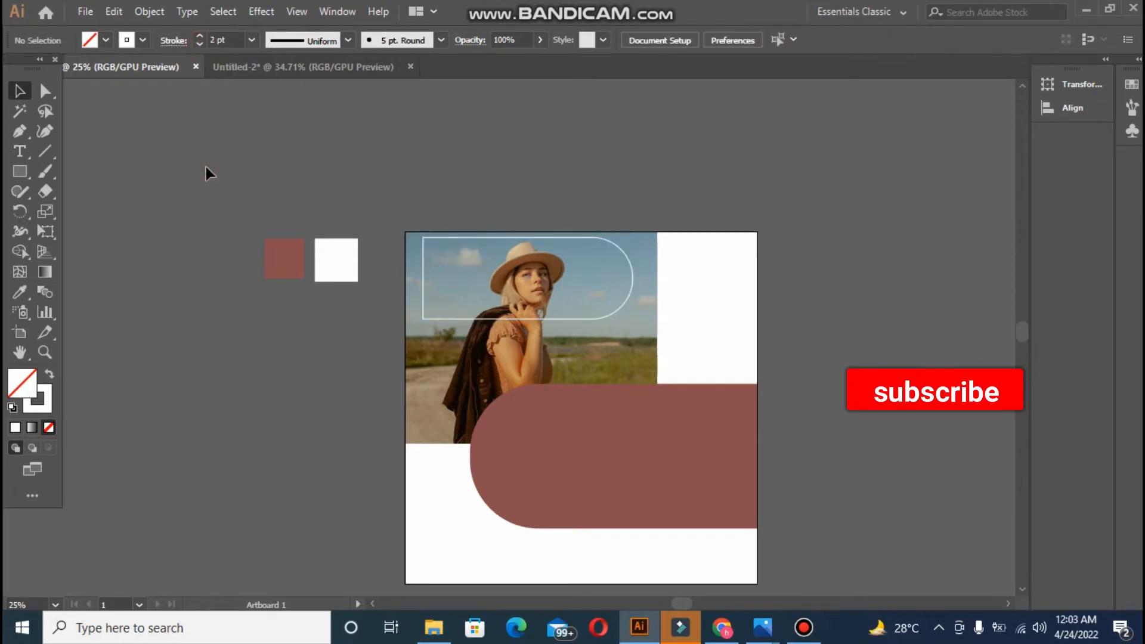
{"action": "left_click", "coordinate": [199, 43]}
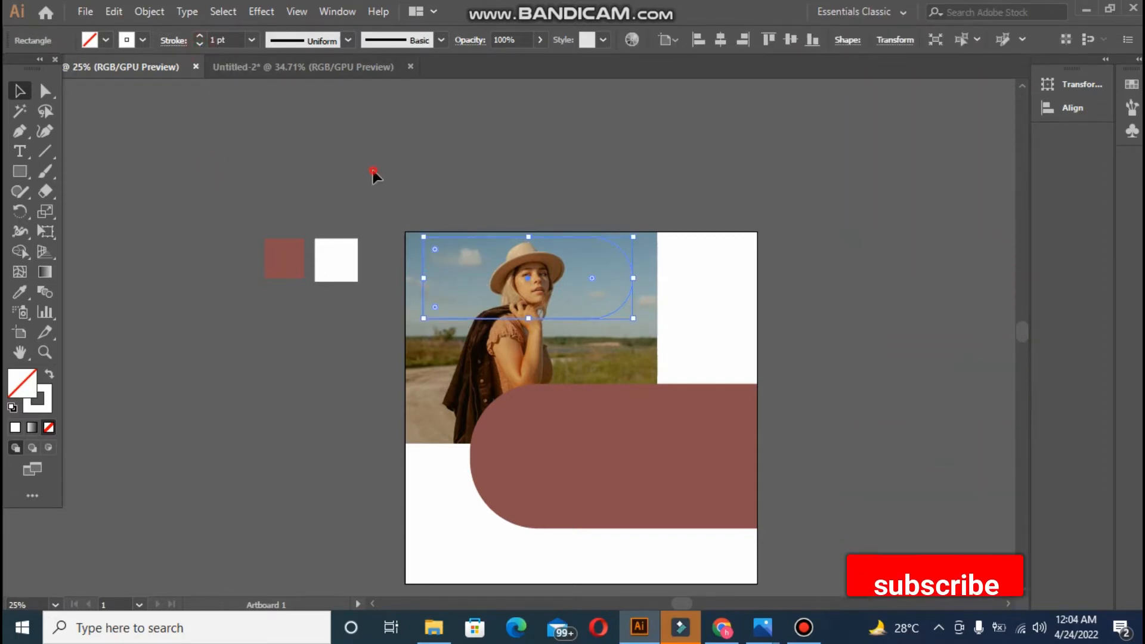
{"action": "left_click", "coordinate": [423, 277]}
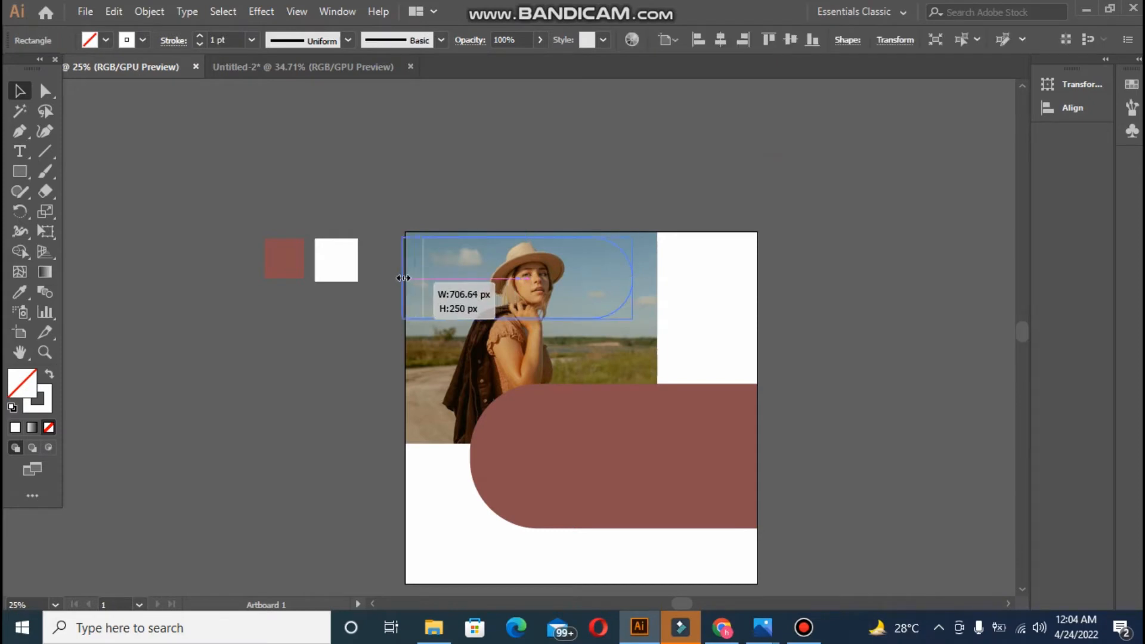
{"action": "left_click", "coordinate": [302, 347]}
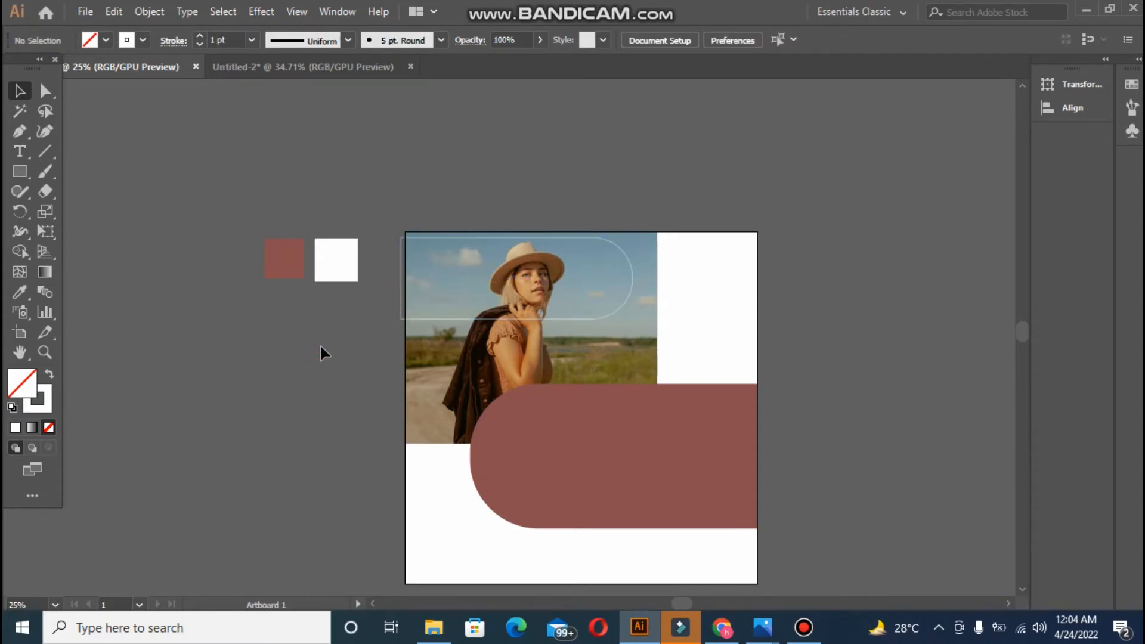
{"action": "left_click", "coordinate": [629, 280]}
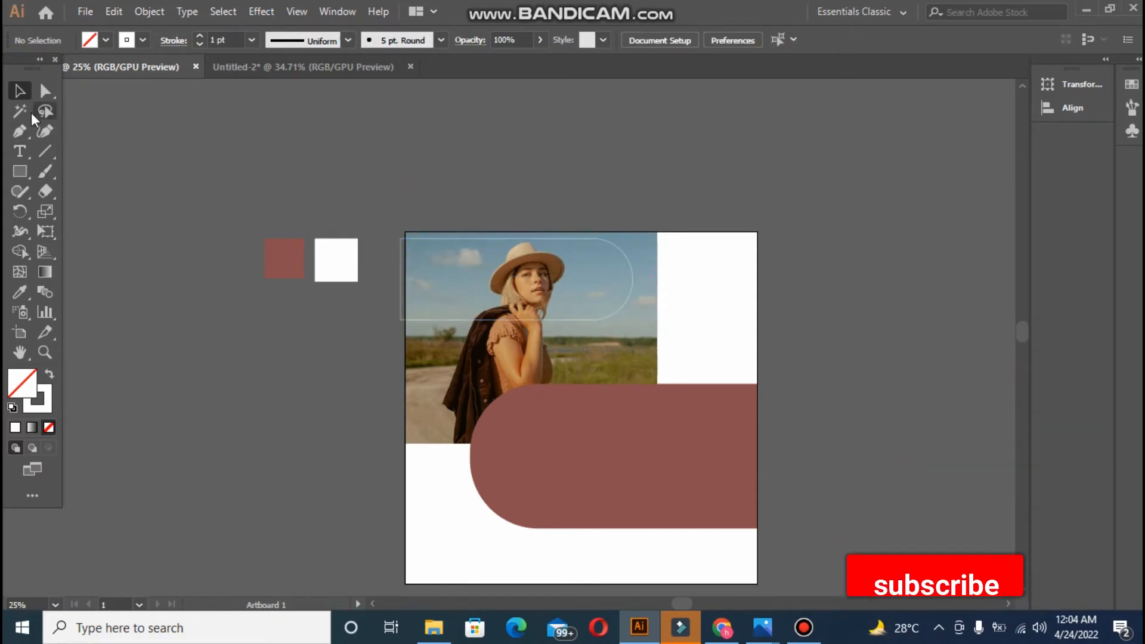
Step: Draw an open angular frame path with the Pen tool from the photo's right edge around the lower artboard to the rounded shape's left end
{"action": "left_click", "coordinate": [18, 130]}
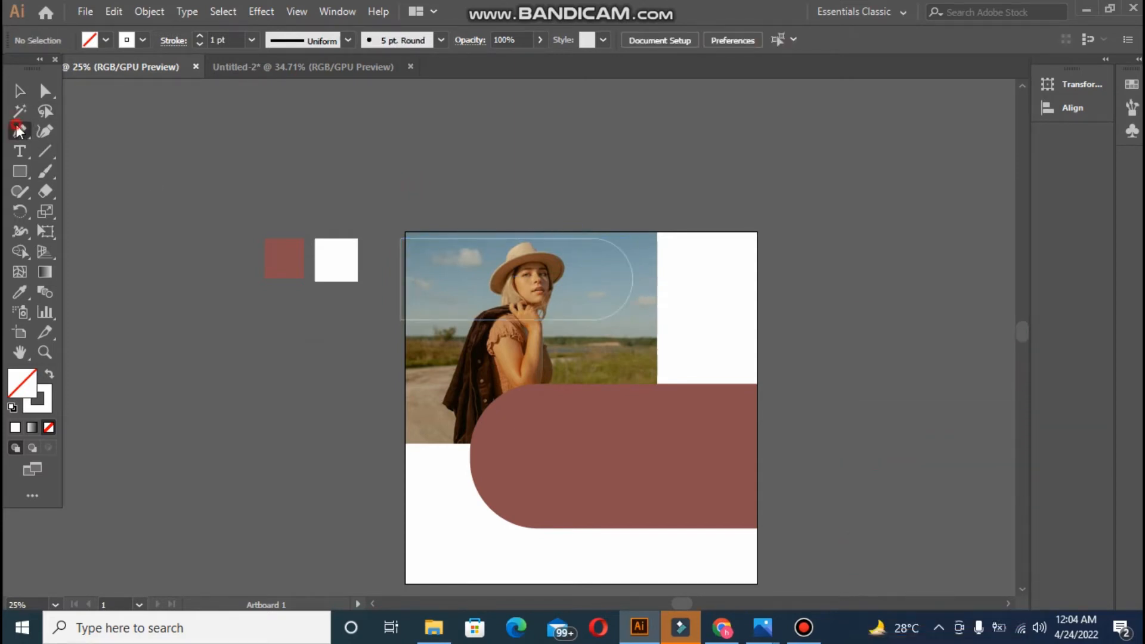
{"action": "left_click", "coordinate": [656, 261]}
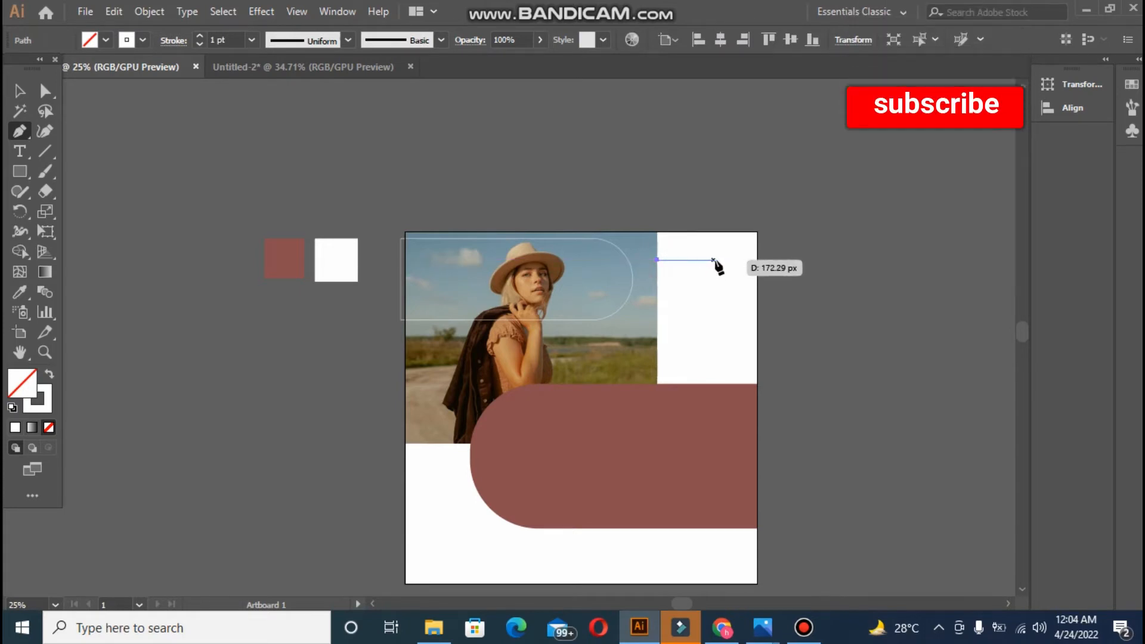
{"action": "left_click", "coordinate": [716, 260]}
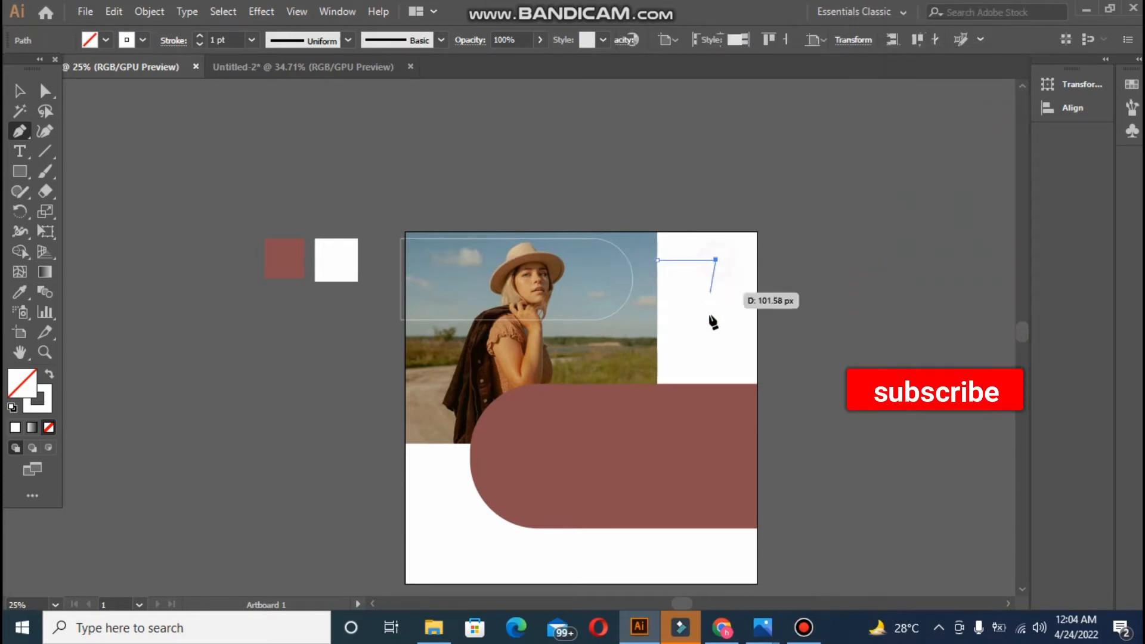
{"action": "left_click", "coordinate": [716, 383]}
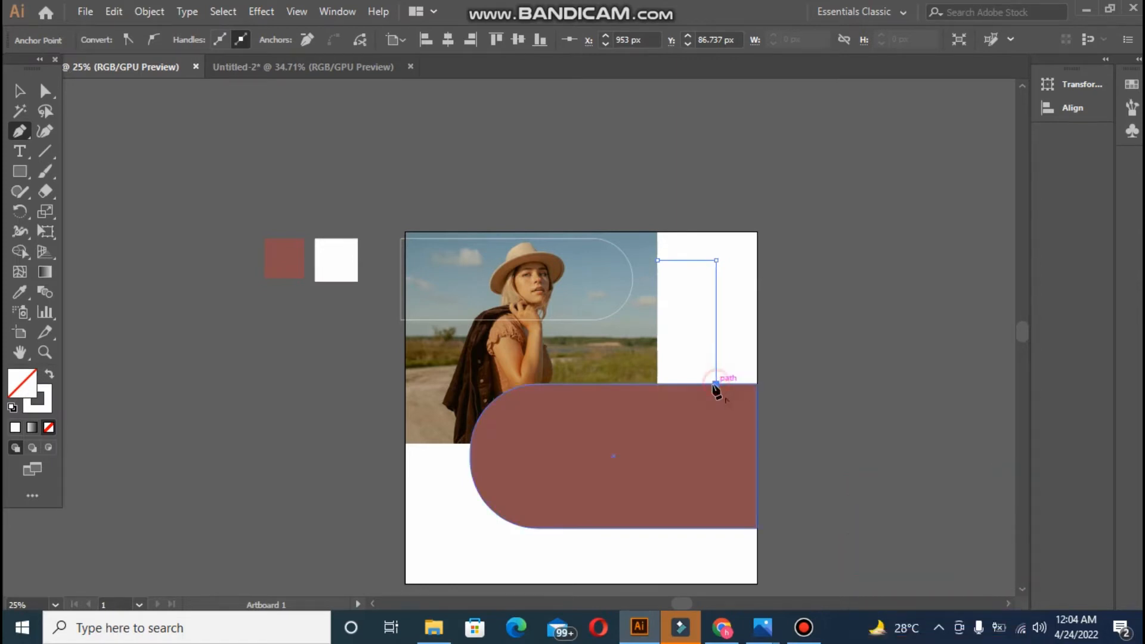
{"action": "left_click", "coordinate": [716, 561]}
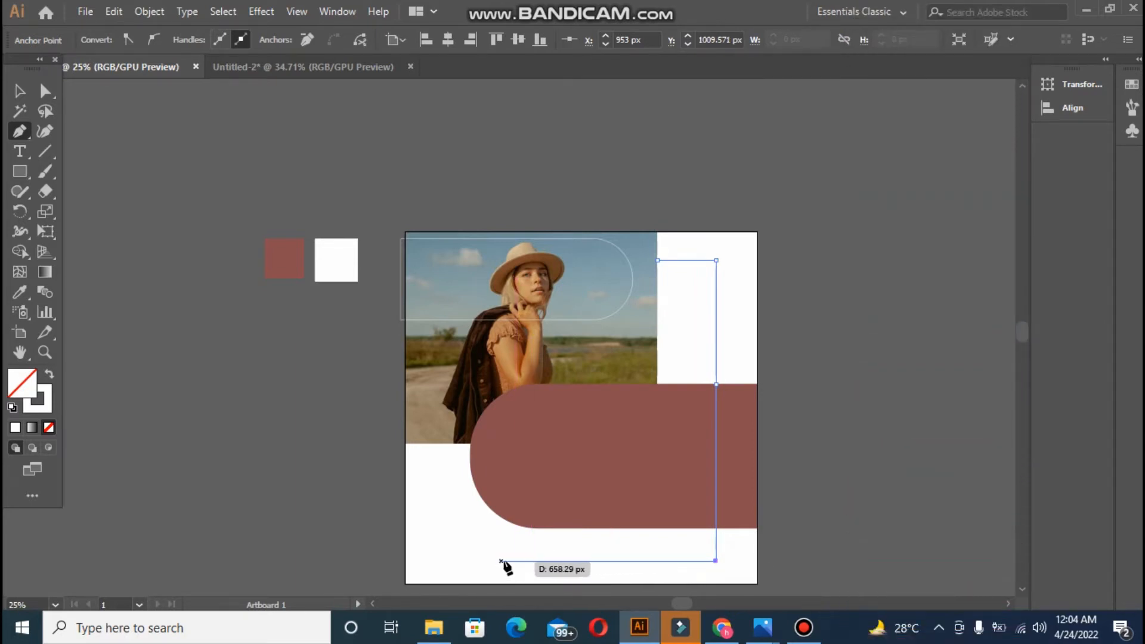
{"action": "left_click", "coordinate": [458, 561]}
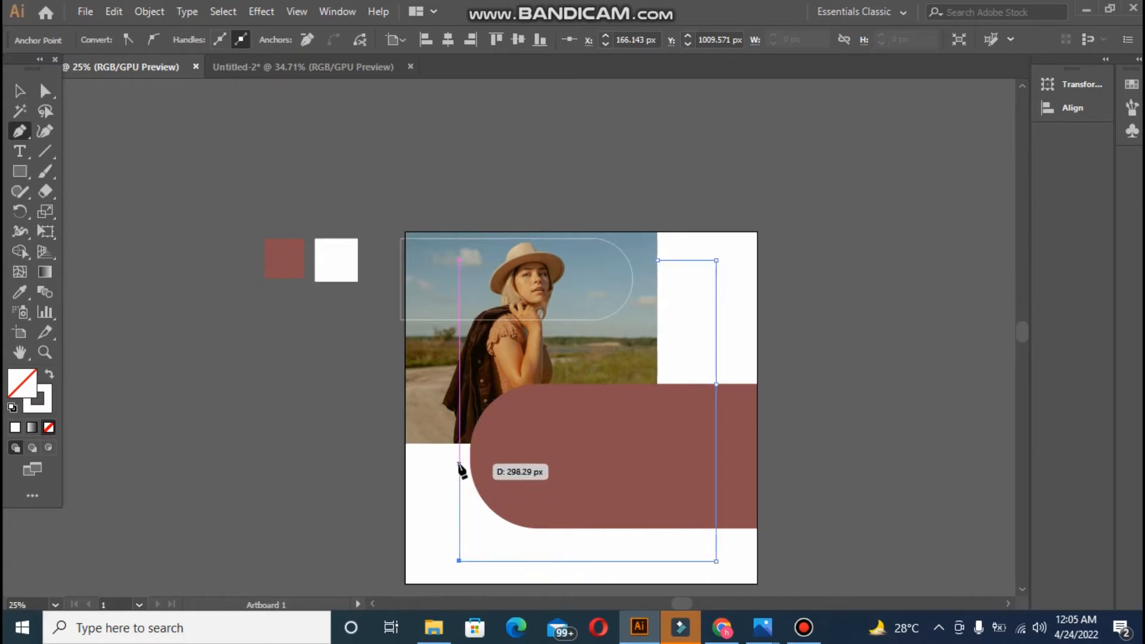
{"action": "left_click", "coordinate": [446, 561]}
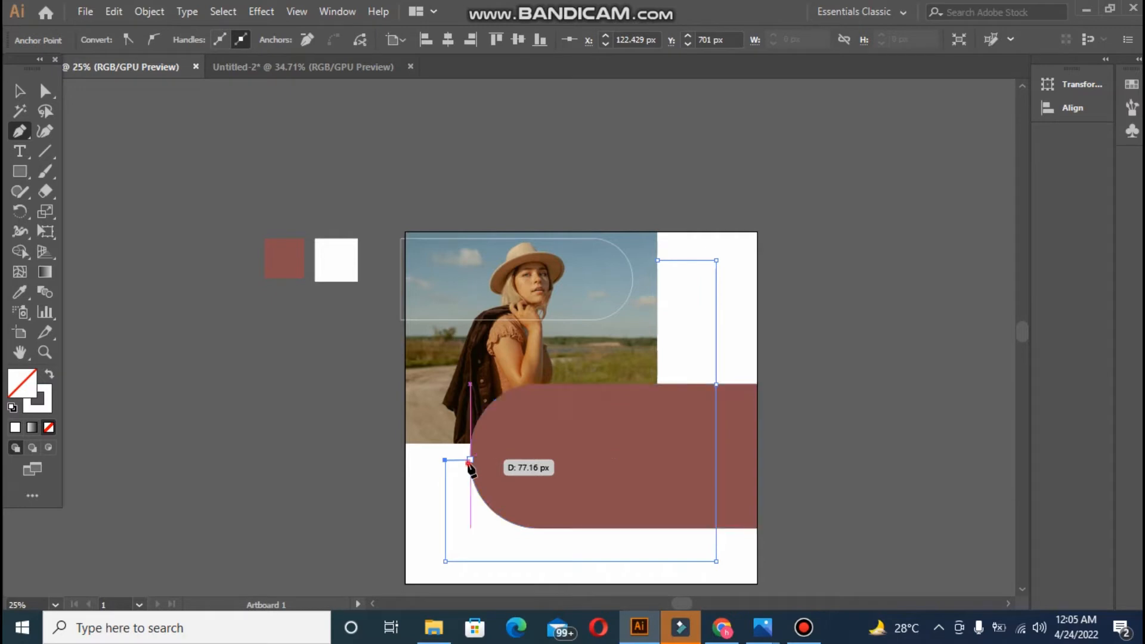
{"action": "left_click", "coordinate": [470, 460]}
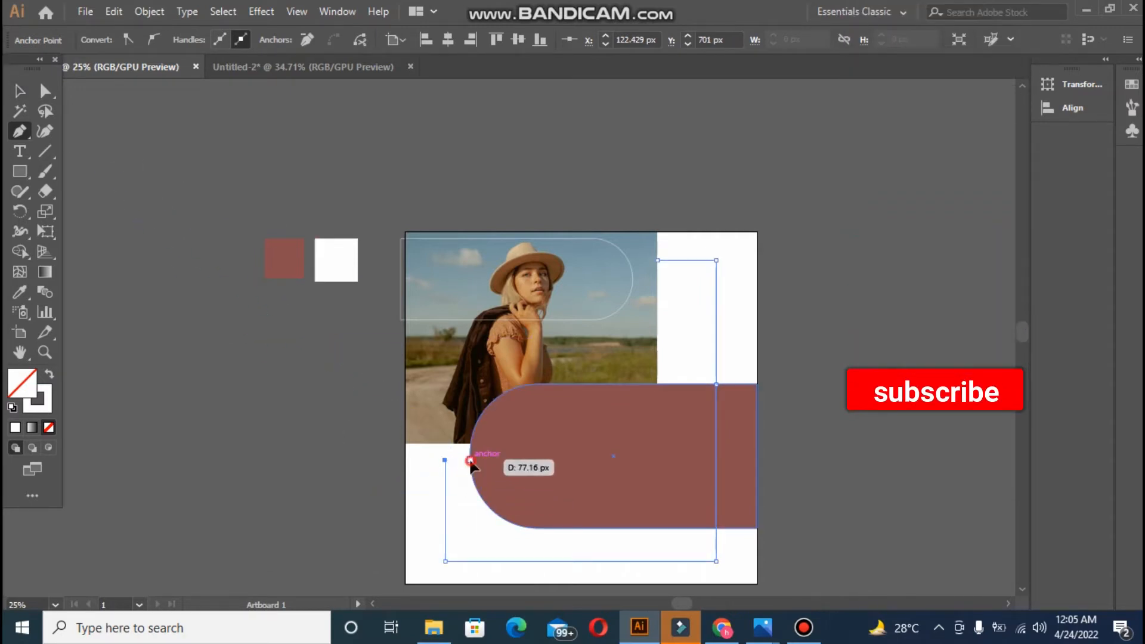
{"action": "left_click", "coordinate": [20, 90]}
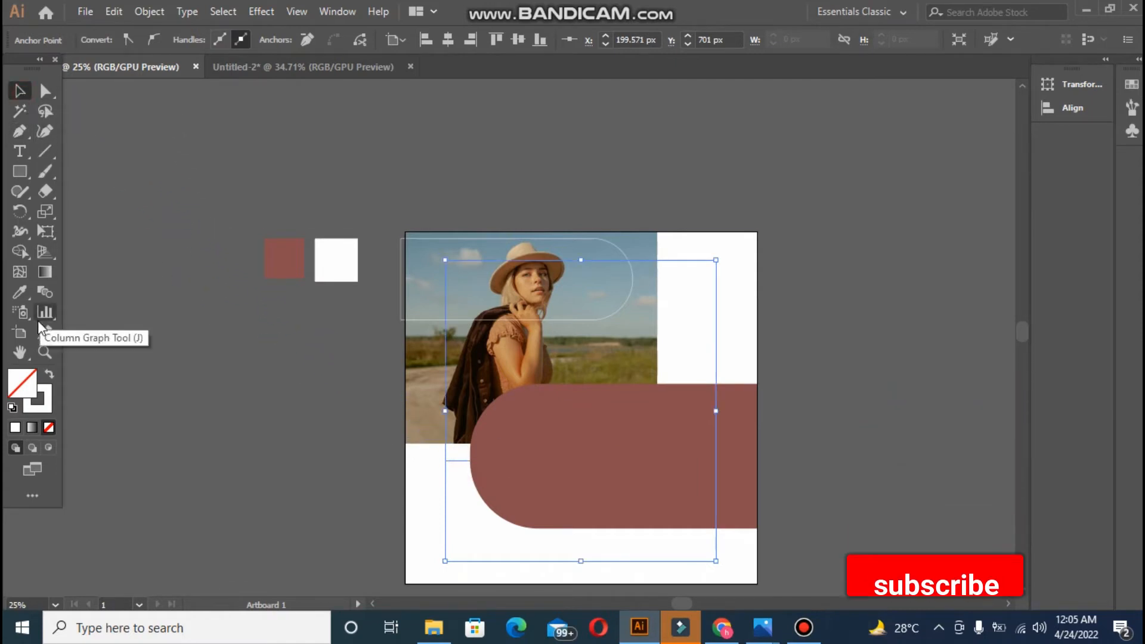
Step: Bring the reddish-brown rounded shape to the front so it covers the frame path
{"action": "left_click", "coordinate": [611, 445]}
{"action": "right_click", "coordinate": [611, 444]}
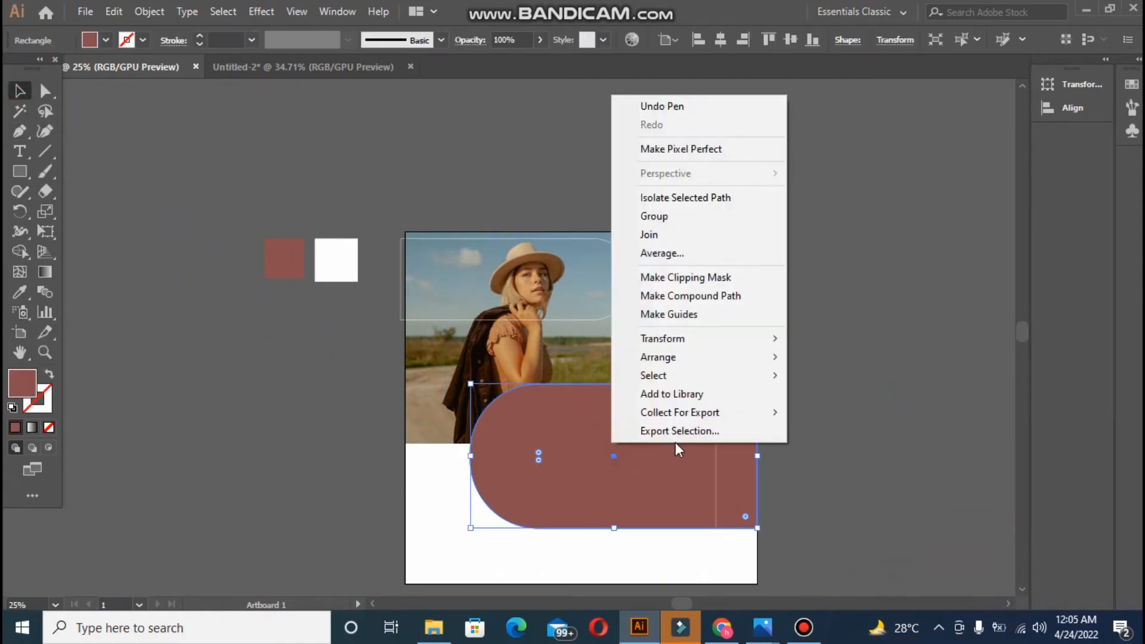
{"action": "mouse_move", "coordinate": [696, 365]}
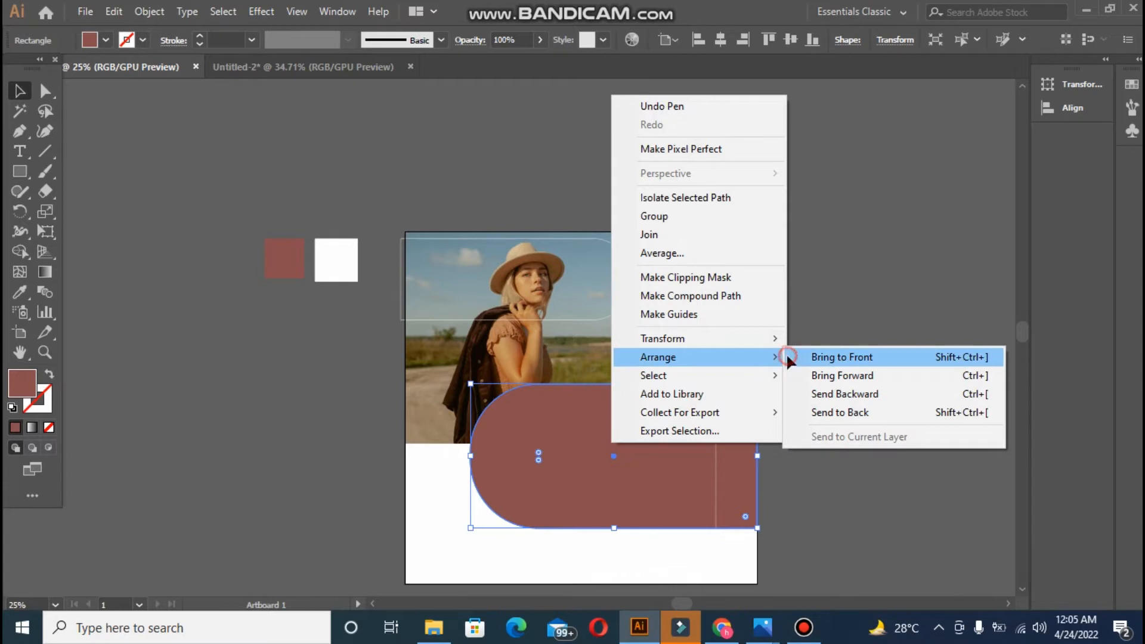
{"action": "left_click", "coordinate": [788, 357]}
Step: Give the frame path a 2 pt reddish-brown stroke sampled from the colour square, with no fill
{"action": "left_click", "coordinate": [446, 468]}
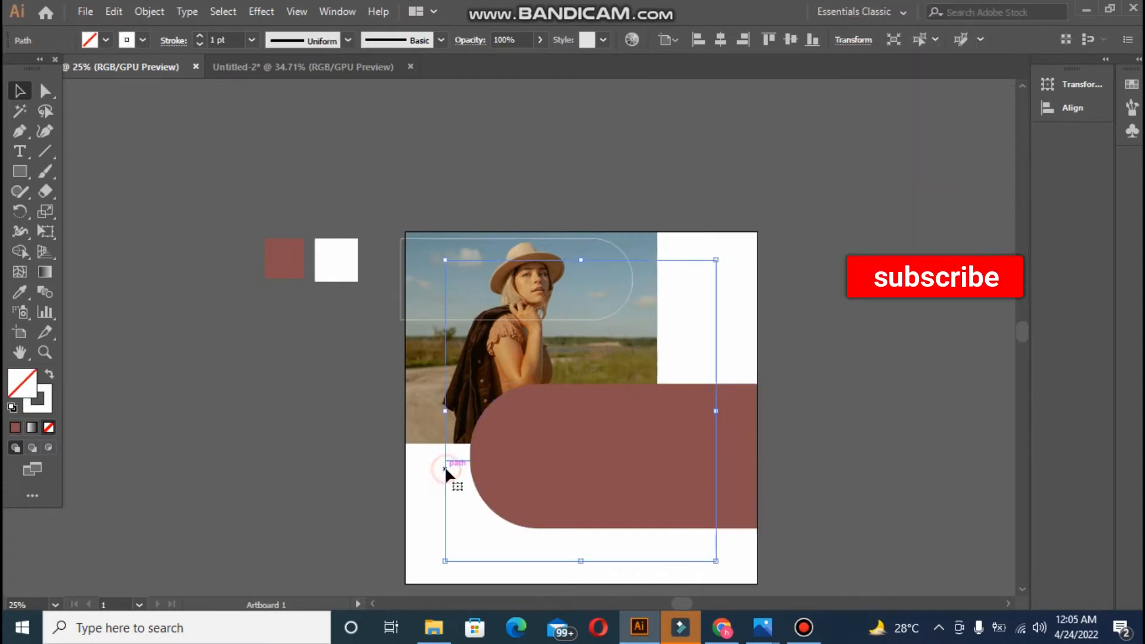
{"action": "left_click", "coordinate": [282, 250]}
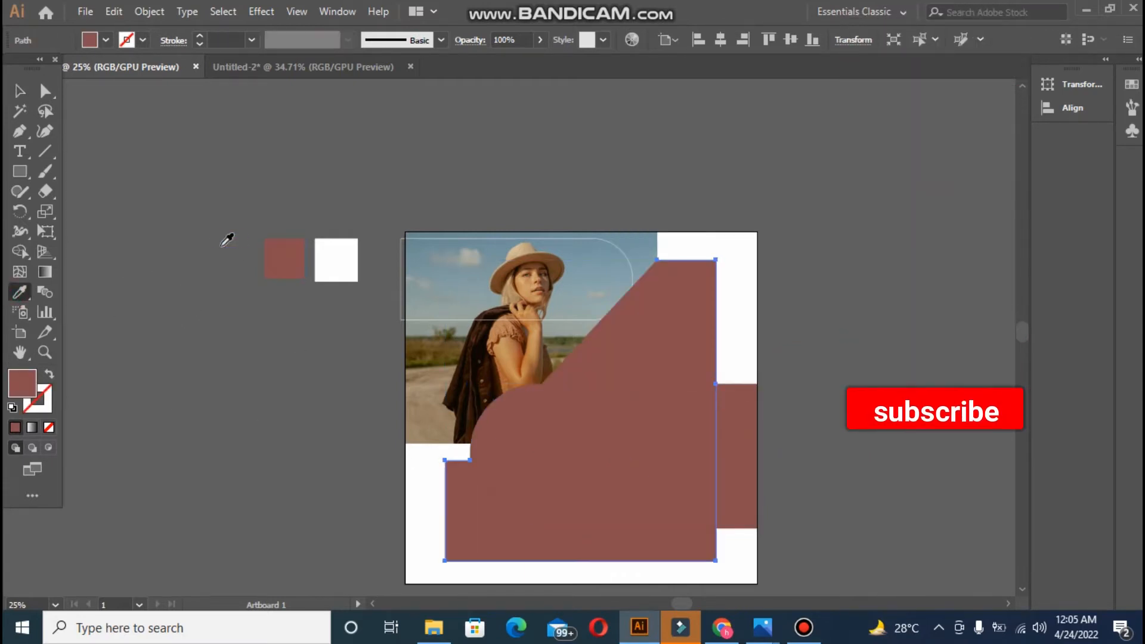
{"action": "left_click", "coordinate": [49, 375]}
{"action": "left_click", "coordinate": [198, 37]}
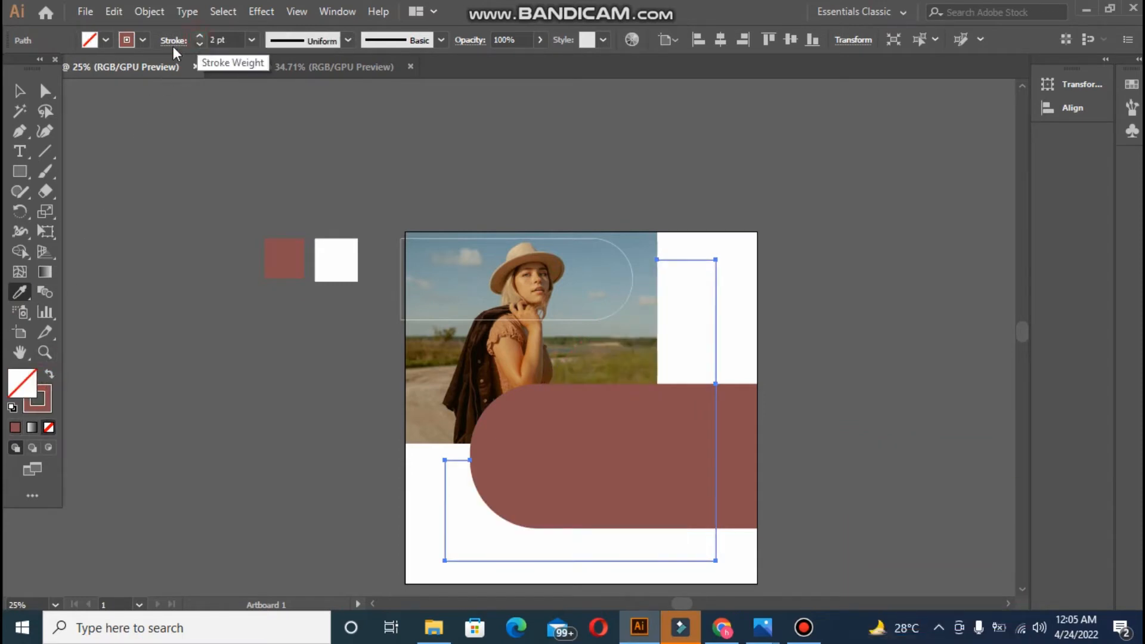
{"action": "left_click", "coordinate": [19, 94]}
{"action": "left_click", "coordinate": [85, 139]}
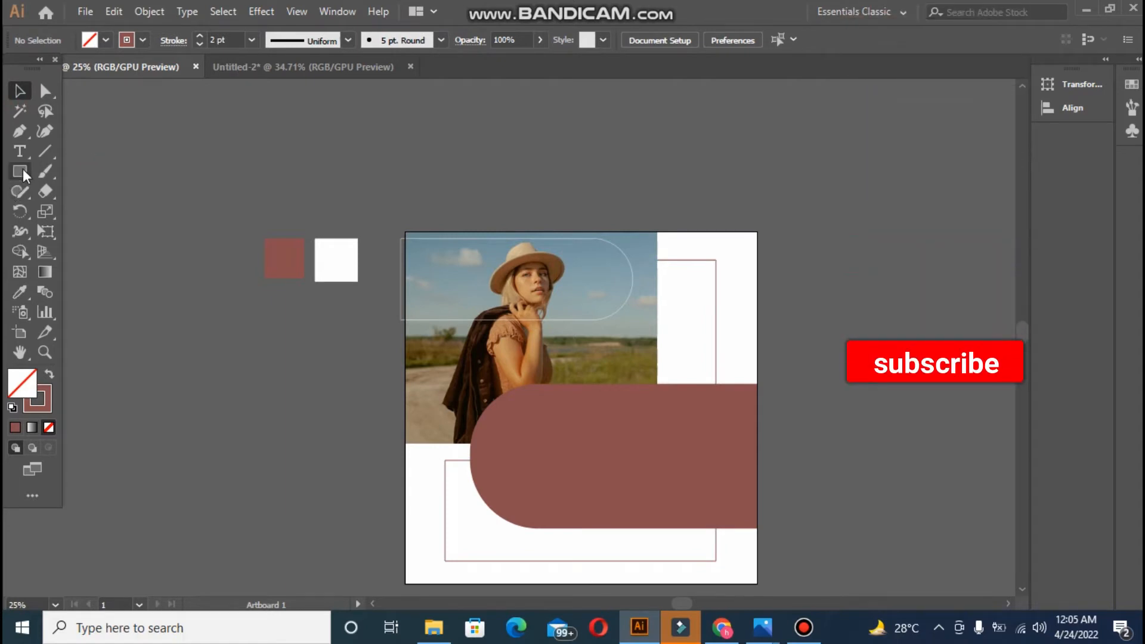
Step: Add the two-line text "FASHION COLLECTION" above the colour squares, enlarge it to about 107 pt, and select the word FASHION
{"action": "left_click", "coordinate": [24, 146]}
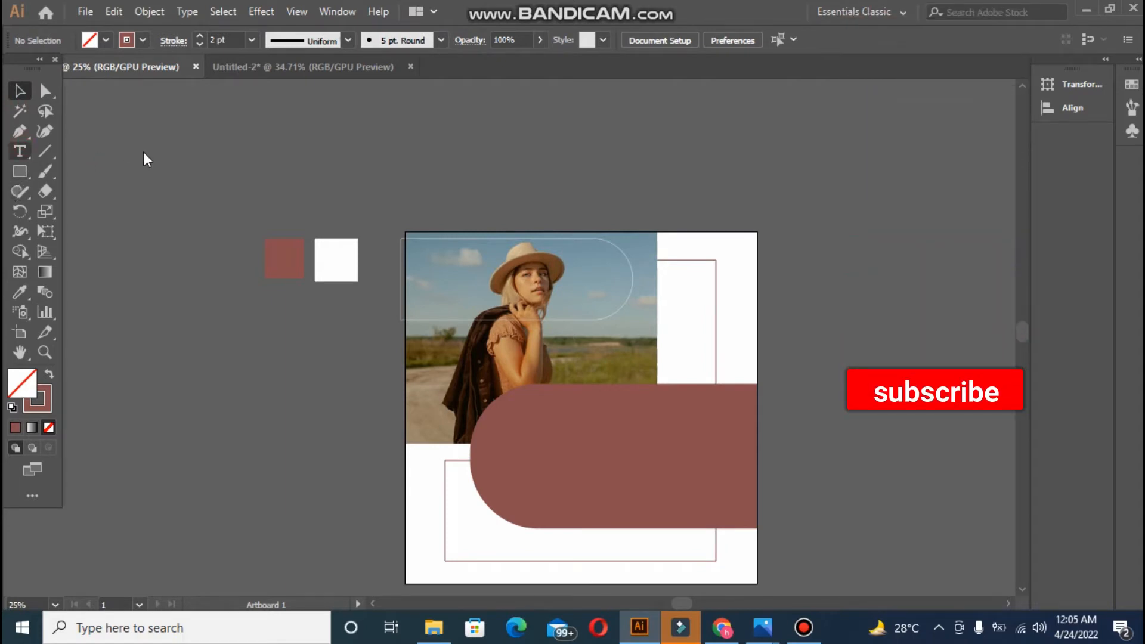
{"action": "left_click", "coordinate": [24, 148]}
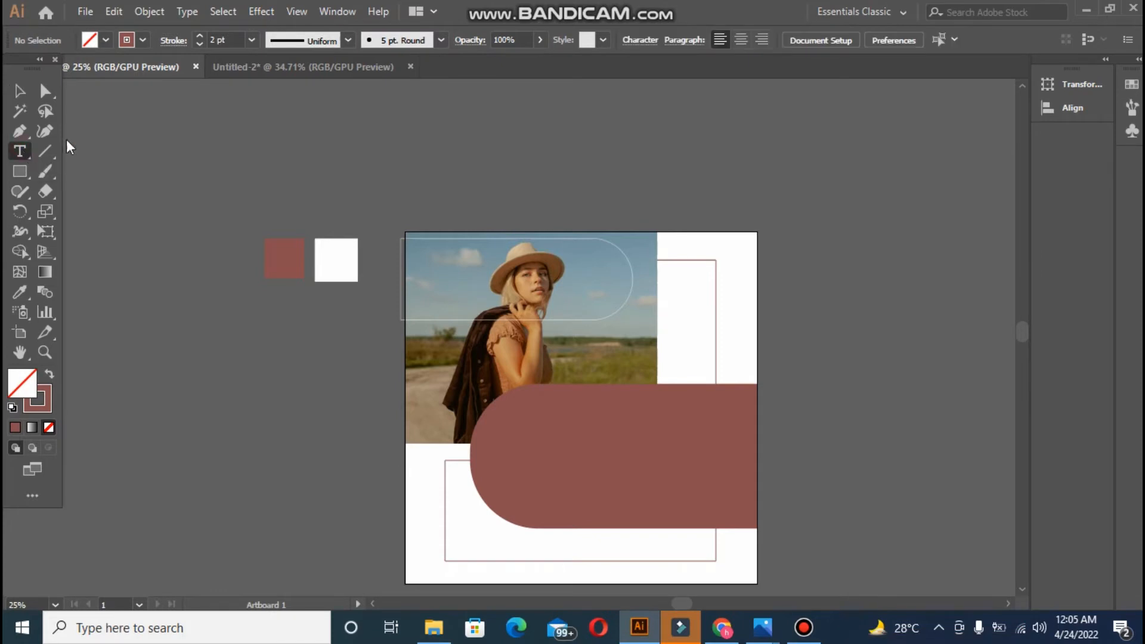
{"action": "left_click", "coordinate": [171, 124]}
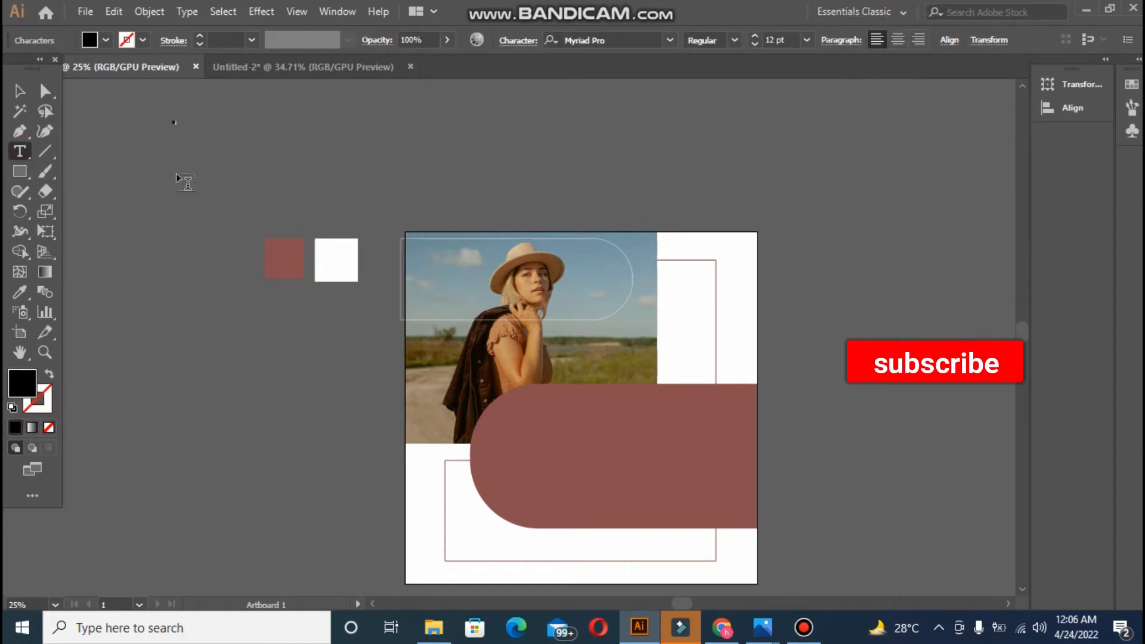
{"action": "type", "text": "FASHION"}
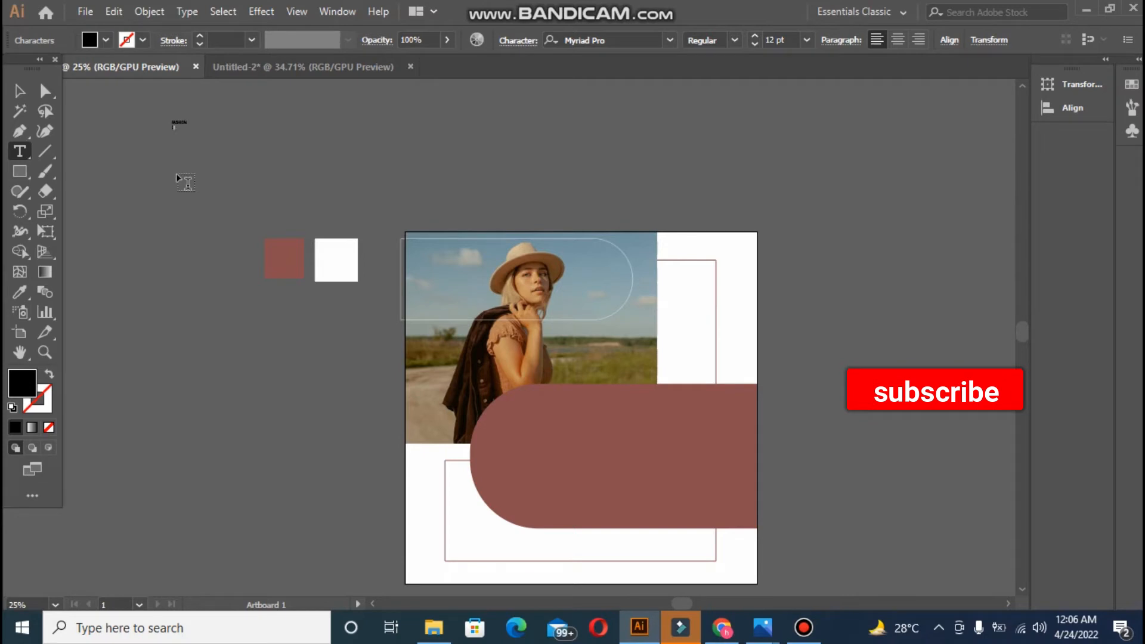
{"action": "type", "text": "COLLECTION"}
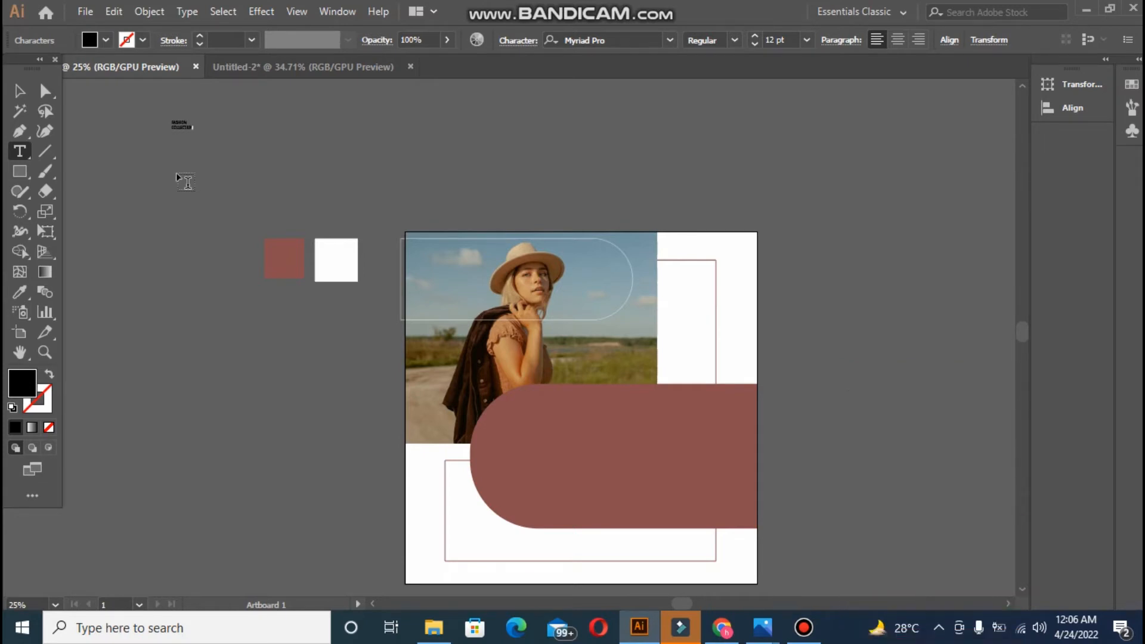
{"action": "left_click", "coordinate": [18, 100]}
{"action": "left_click_drag", "start_coordinate": [192, 131], "coordinate": [337, 232]}
{"action": "double_click", "coordinate": [270, 161]}
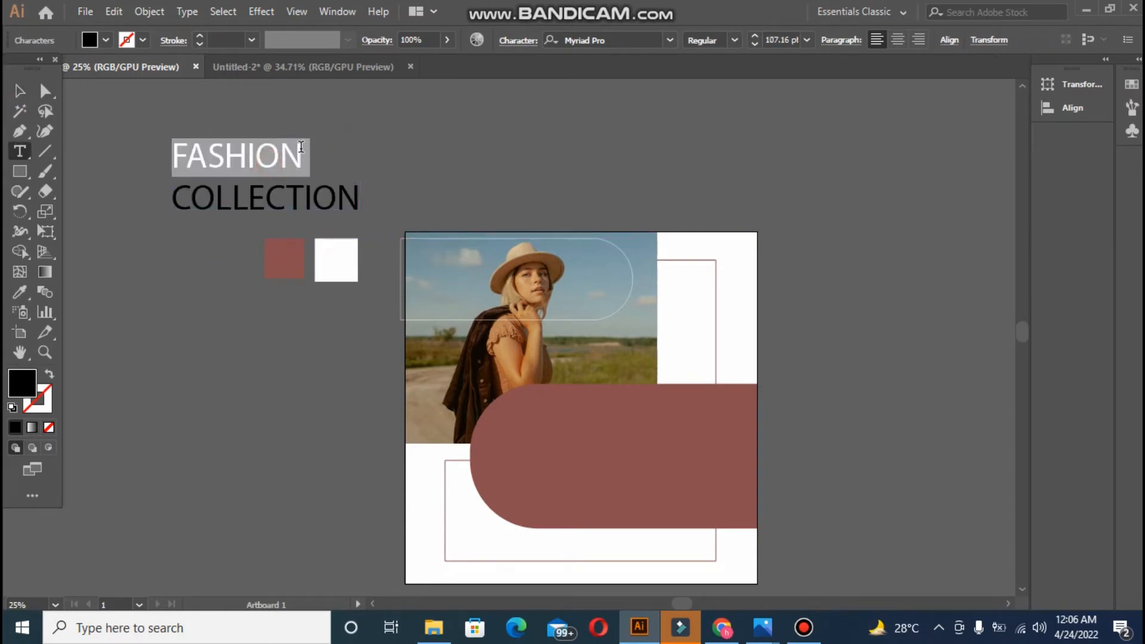
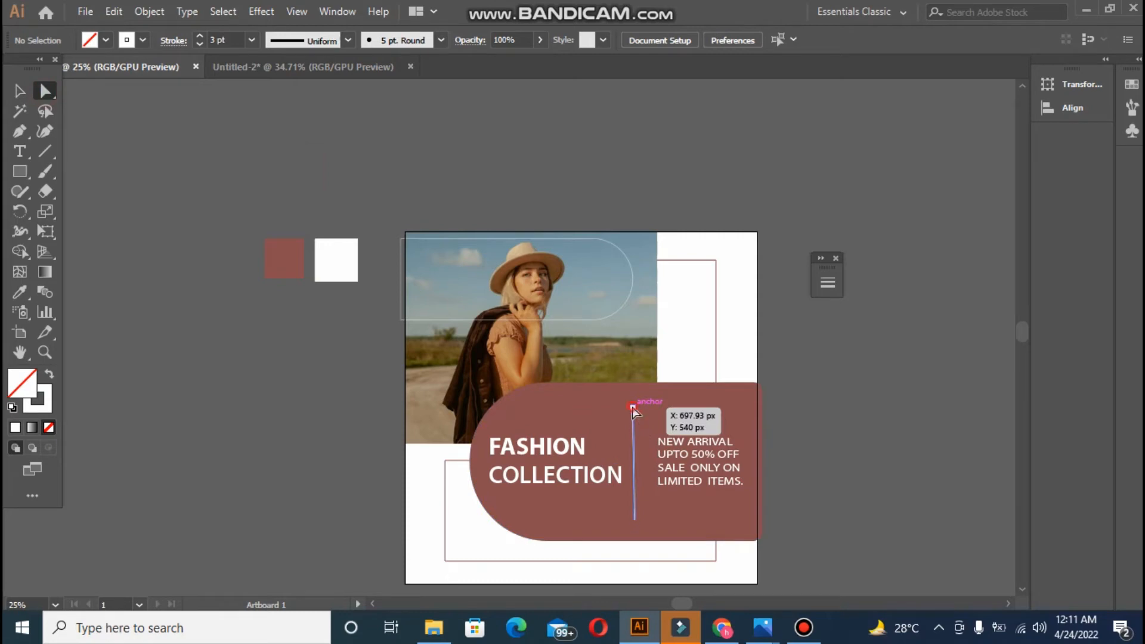
Step: Try to move the white divider line's upper and lower endpoints to the right, then undo these moves
{"action": "left_click_drag", "start_coordinate": [638, 409], "coordinate": [637, 406]}
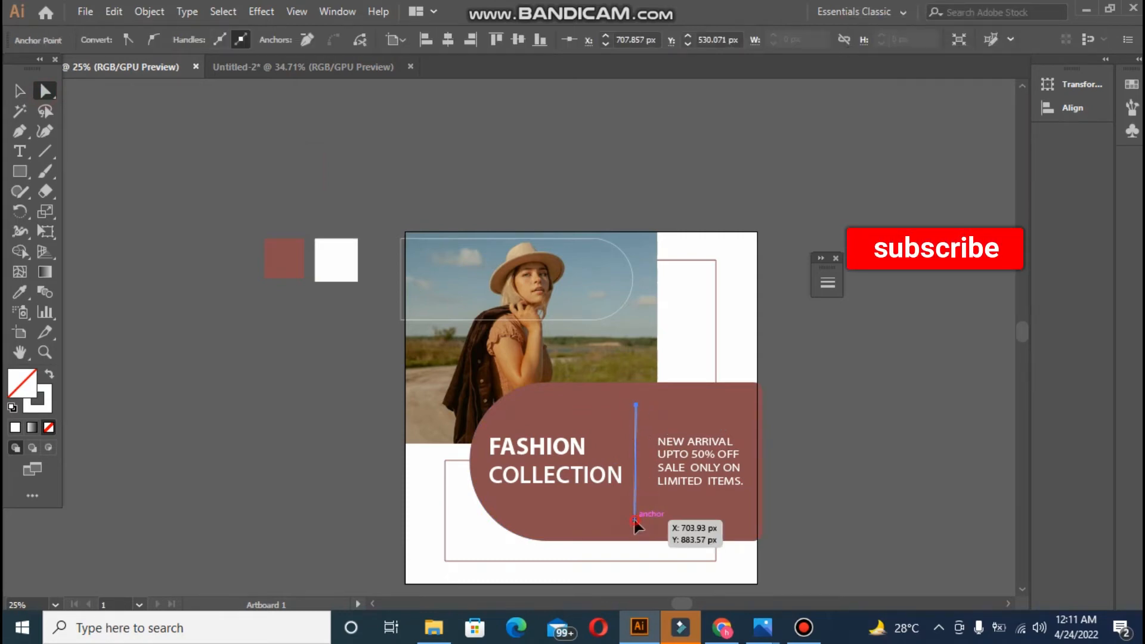
{"action": "left_click_drag", "start_coordinate": [635, 520], "coordinate": [643, 517]}
{"action": "left_click", "coordinate": [639, 520]}
{"action": "left_click", "coordinate": [913, 450]}
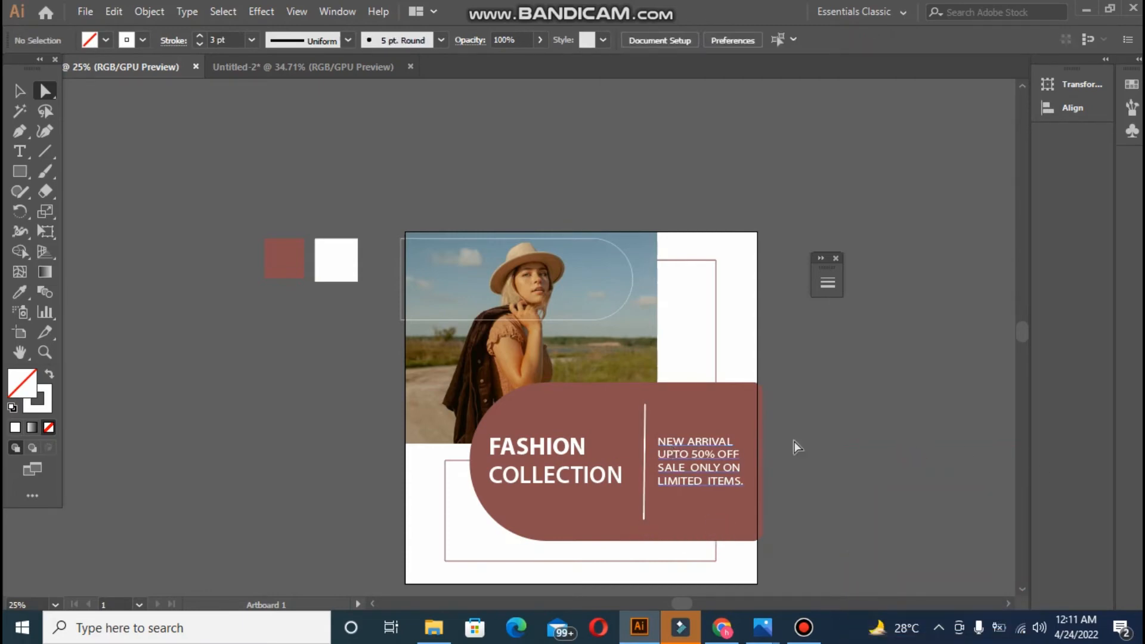
{"action": "key", "text": "ctrl+z"}
{"action": "key", "text": "ctrl+z"}
{"action": "key", "text": "ctrl+z"}
{"action": "key", "text": "ctrl+z"}
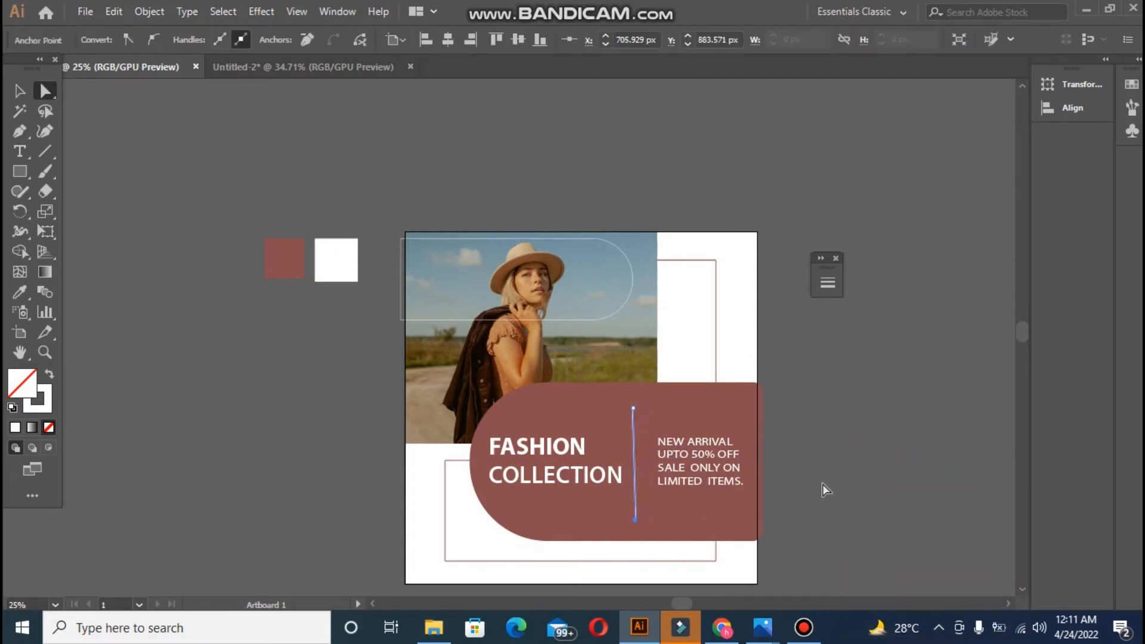
Step: Fine-tune the divider line's lower endpoint horizontally in small nudges to about X 705 px
{"action": "left_click", "coordinate": [822, 483]}
{"action": "left_click", "coordinate": [642, 434]}
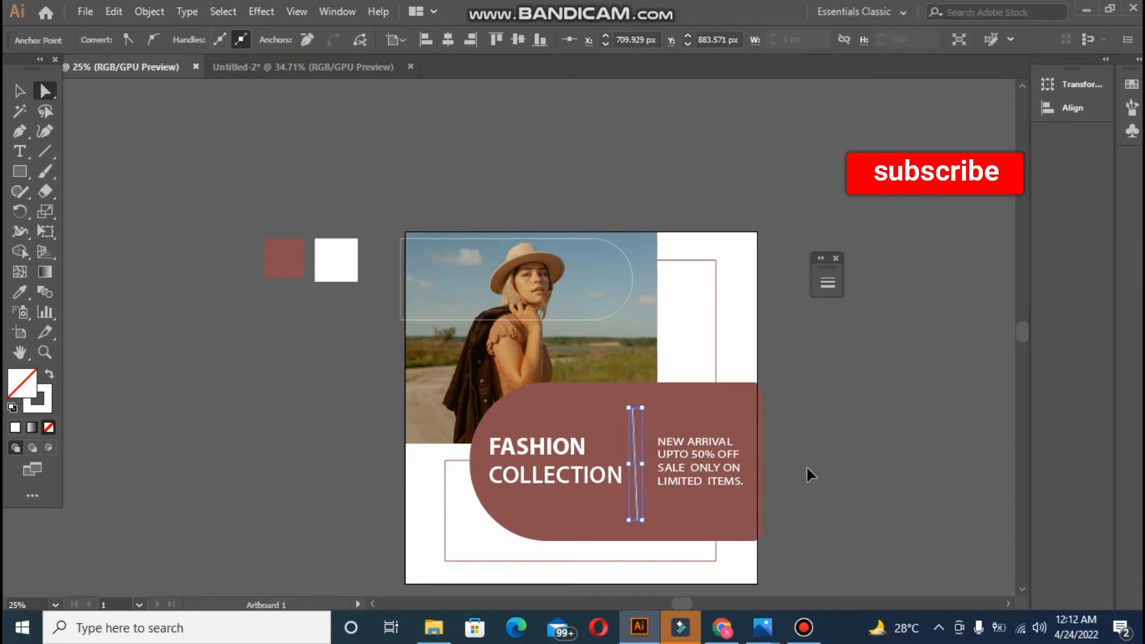
{"action": "key", "text": "Left"}
{"action": "key", "text": "Left"}
{"action": "key", "text": "Left"}
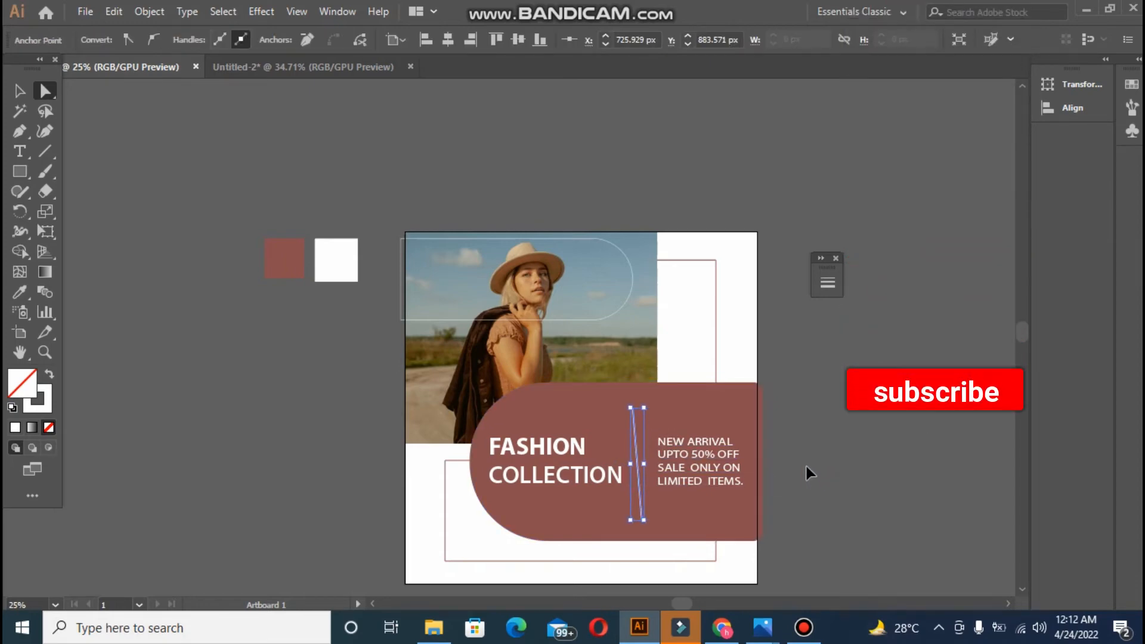
{"action": "key", "text": "Left"}
{"action": "key", "text": "Left"}
{"action": "key", "text": "Left"}
{"action": "key", "text": "Left"}
{"action": "key", "text": "Left"}
{"action": "key", "text": "Left"}
{"action": "key", "text": "Left"}
{"action": "key", "text": "Left"}
{"action": "key", "text": "Left"}
{"action": "key", "text": "Left"}
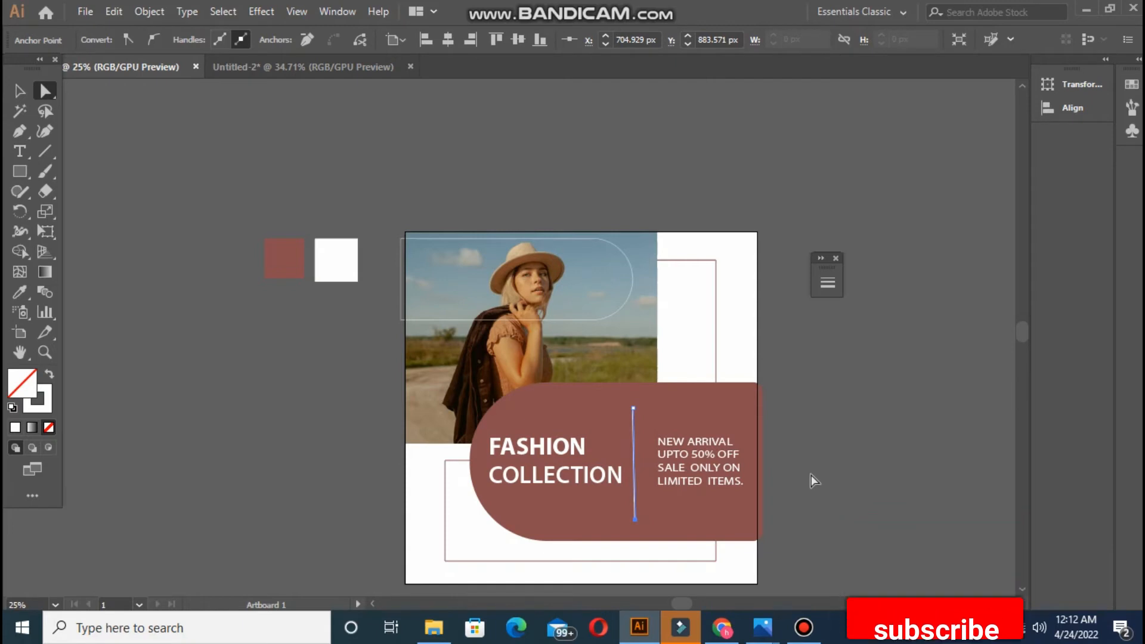
{"action": "left_click", "coordinate": [224, 321]}
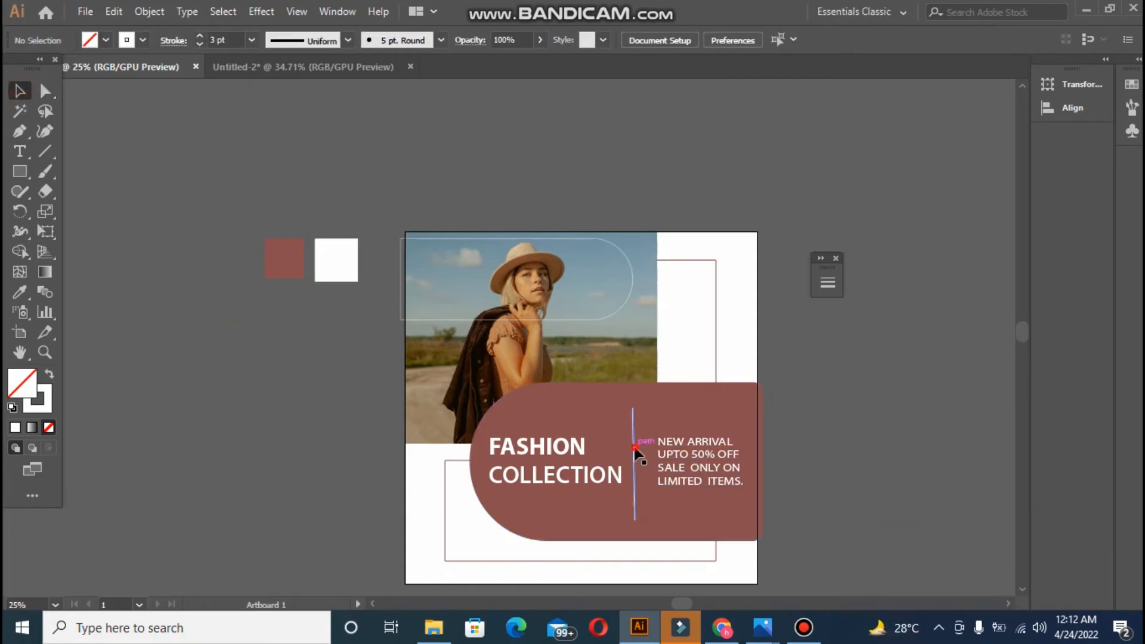
Step: Shorten the white divider line and position it midway between the FASHION COLLECTION title and the sale text, vertically centred in the shape
{"action": "left_click_drag", "start_coordinate": [642, 455], "coordinate": [645, 456]}
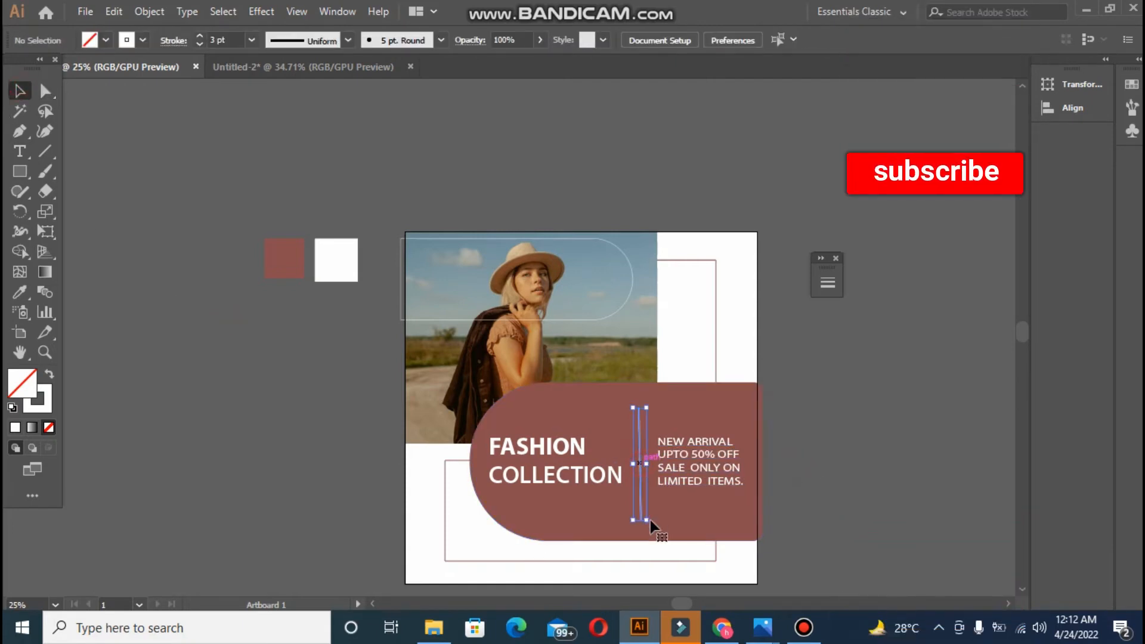
{"action": "left_click_drag", "start_coordinate": [645, 520], "coordinate": [644, 503]}
{"action": "left_click", "coordinate": [802, 482]}
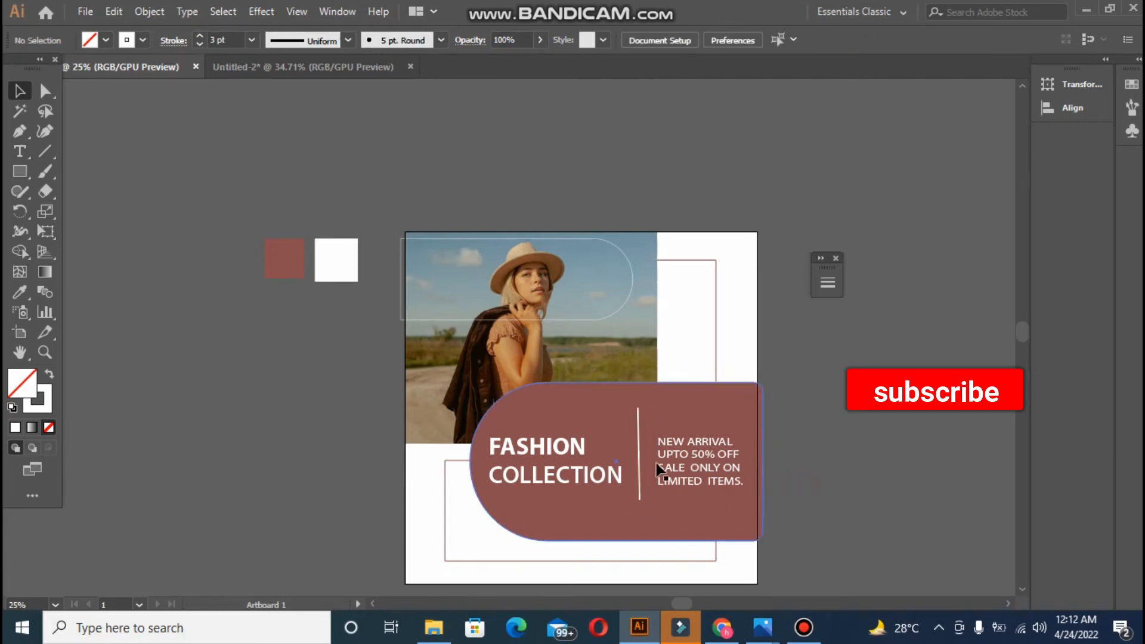
{"action": "mouse_move", "coordinate": [638, 460]}
{"action": "left_mouse_down"}
{"action": "mouse_move", "coordinate": [635, 477]}
{"action": "mouse_move", "coordinate": [644, 444]}
{"action": "left_mouse_up"}
{"action": "left_click", "coordinate": [779, 458]}
{"action": "left_click", "coordinate": [852, 473]}
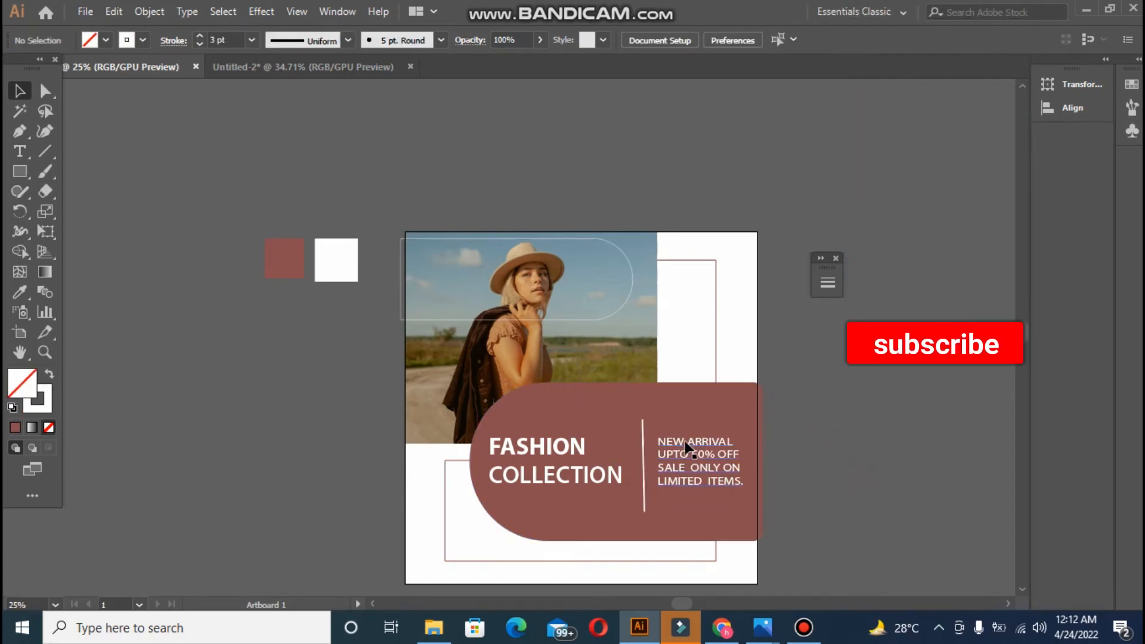
Step: Recolour the words "50% OFF" in the sale text bright yellow
{"action": "left_click", "coordinate": [694, 458]}
{"action": "double_click", "coordinate": [692, 455]}
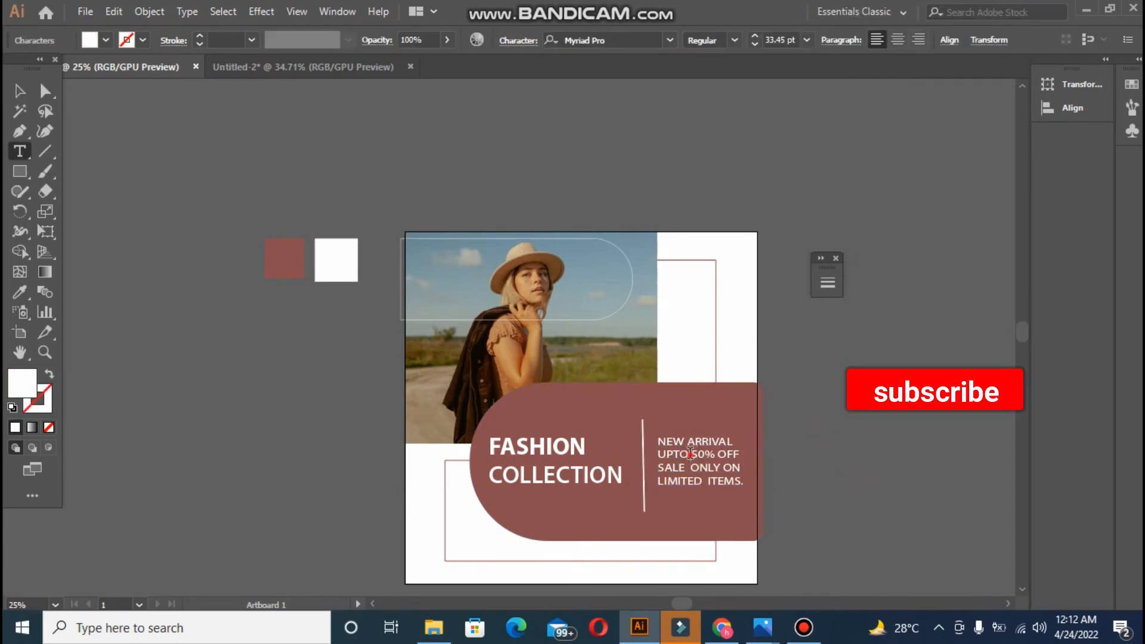
{"action": "double_click", "coordinate": [24, 387]}
{"action": "left_click", "coordinate": [594, 381]}
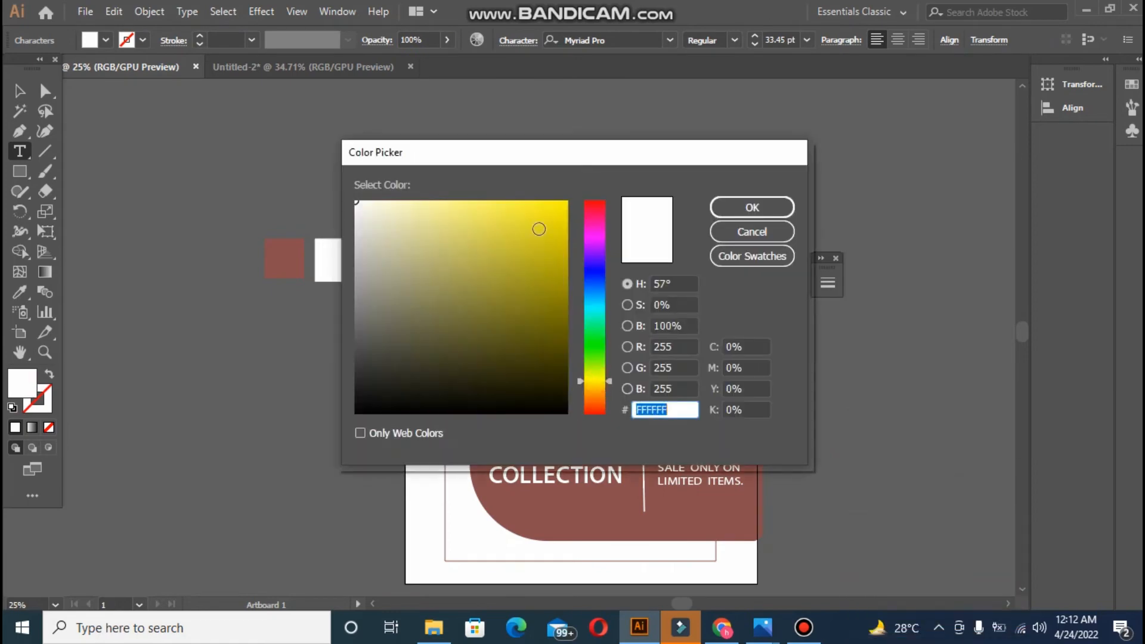
{"action": "left_click", "coordinate": [565, 206]}
{"action": "left_click", "coordinate": [751, 207]}
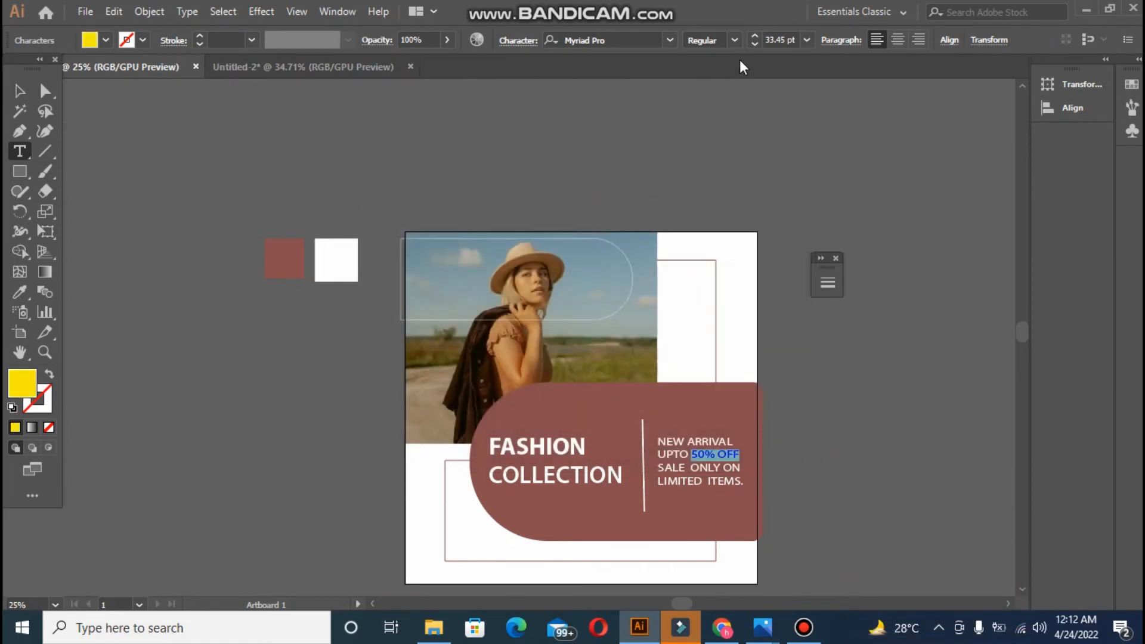
Step: Make the words "50% OFF" in the sale text Bold
{"action": "left_click", "coordinate": [734, 40]}
{"action": "left_click", "coordinate": [727, 205]}
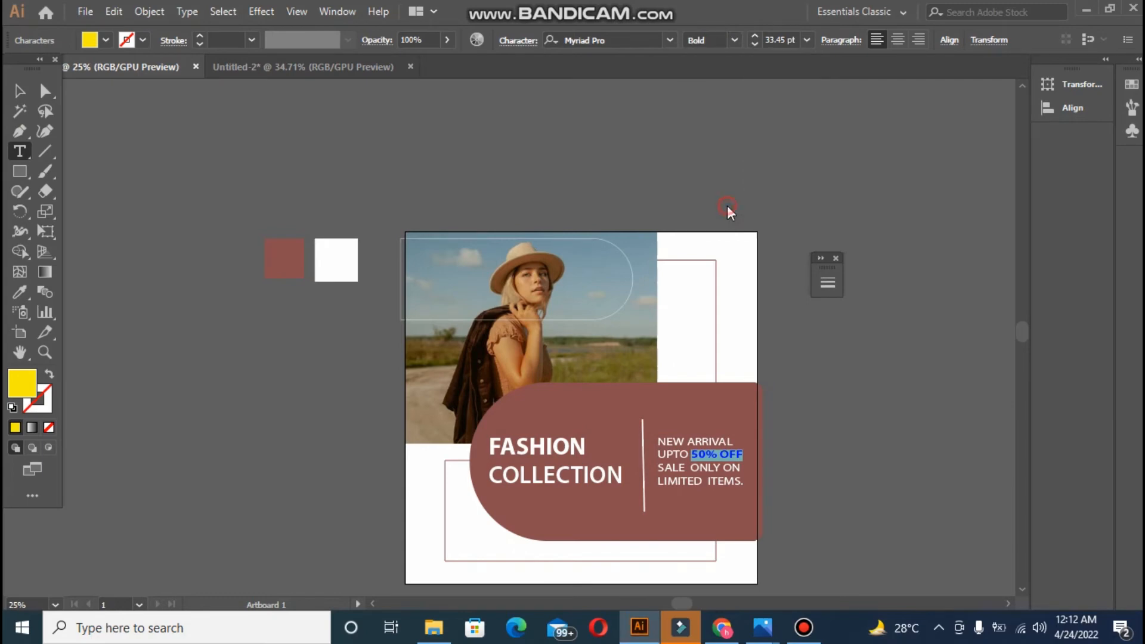
{"action": "left_click", "coordinate": [15, 95]}
{"action": "left_click", "coordinate": [108, 121]}
Step: Enlarge the whole sale text to about 35.58 pt and increase its line spacing slightly
{"action": "left_click", "coordinate": [678, 442]}
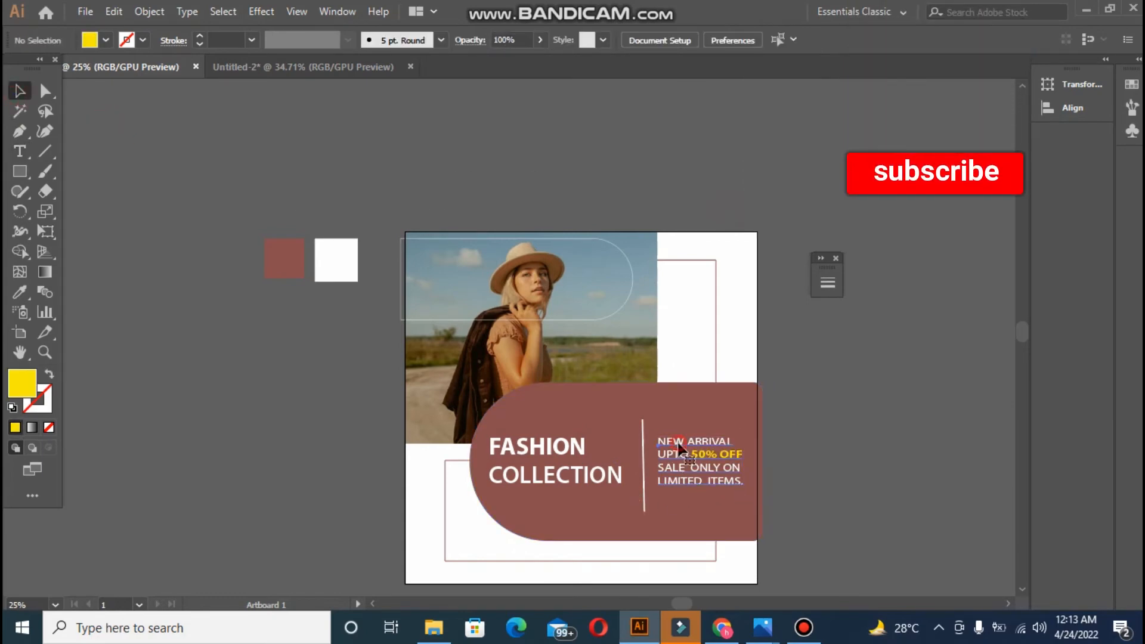
{"action": "mouse_move", "coordinate": [654, 436]}
{"action": "left_mouse_down"}
{"action": "mouse_move", "coordinate": [654, 423]}
{"action": "mouse_move", "coordinate": [654, 434]}
{"action": "left_mouse_up"}
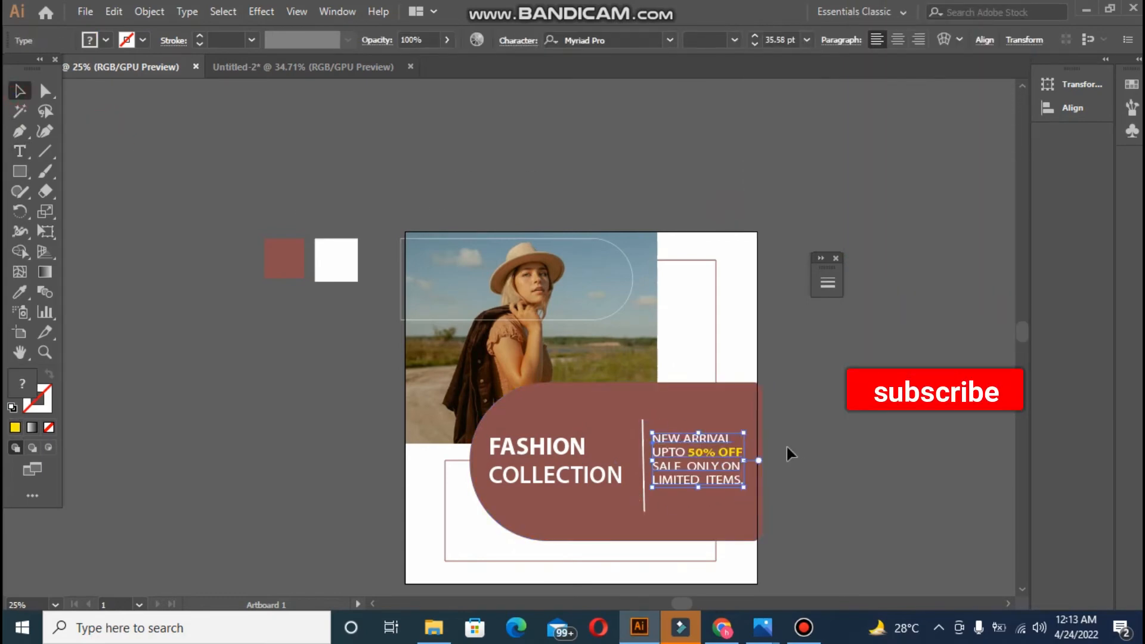
{"action": "left_click", "coordinate": [528, 48]}
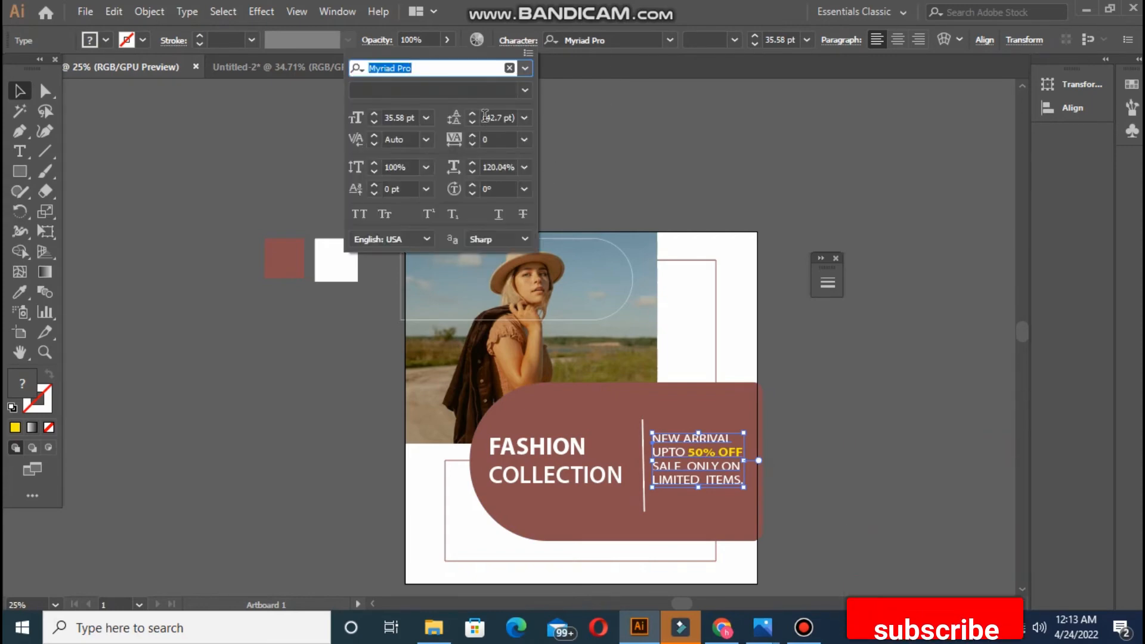
{"action": "left_click", "coordinate": [472, 114]}
{"action": "left_click", "coordinate": [472, 113]}
{"action": "left_click", "coordinate": [208, 202]}
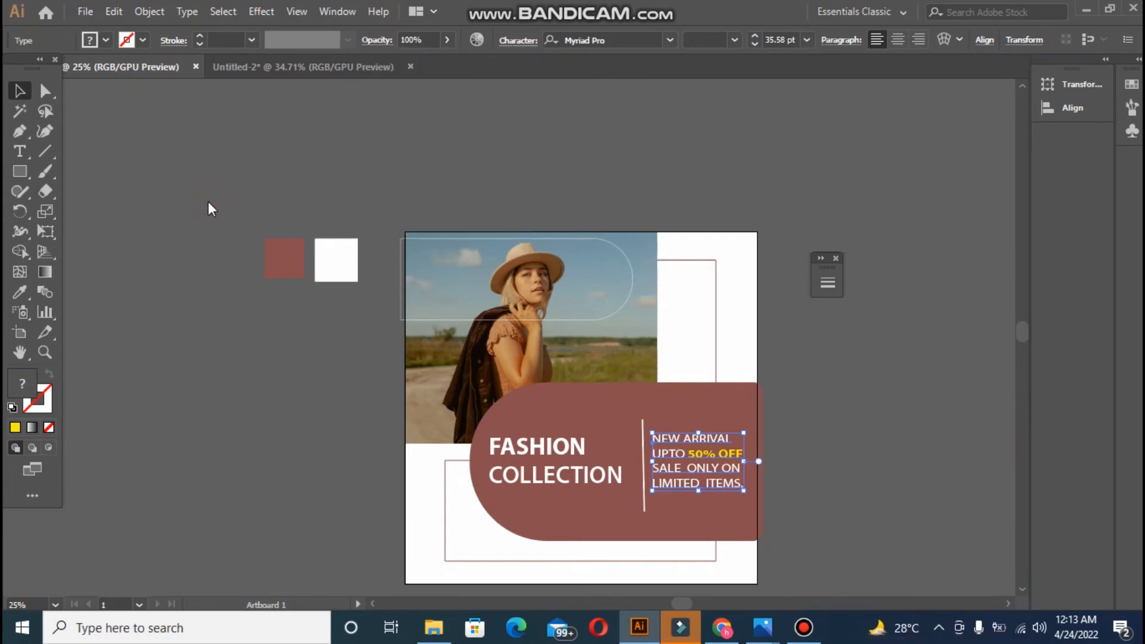
Step: Draw a small horizontal rectangle near the panel's lower edge, beneath the divider, and fill it with the white swatch colour
{"action": "key", "text": "m"}
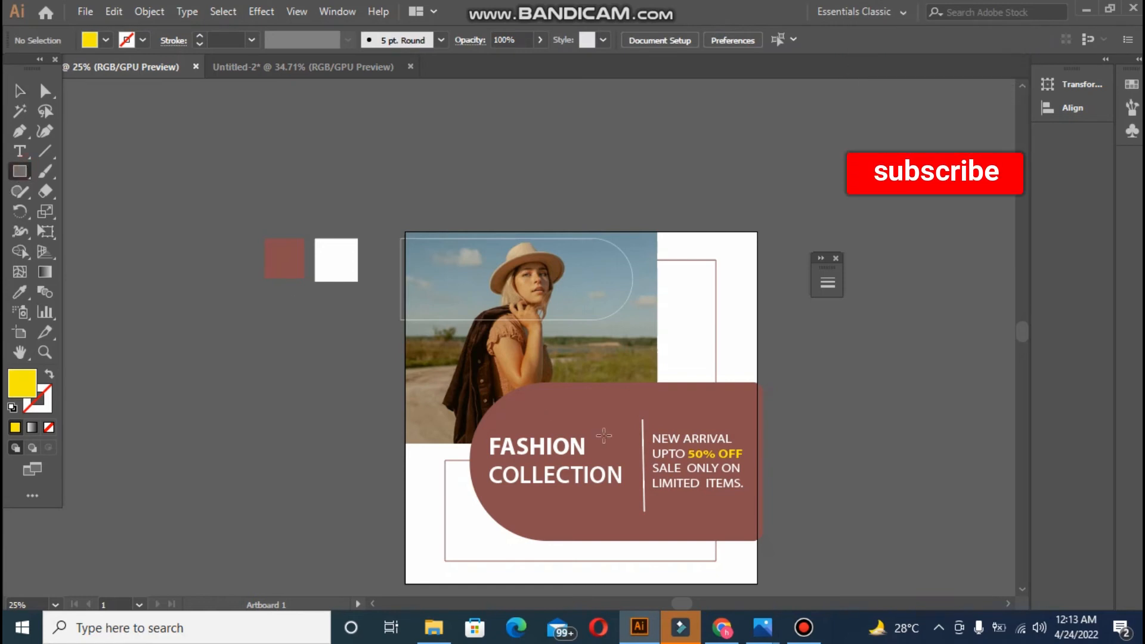
{"action": "mouse_move", "coordinate": [614, 514]}
{"action": "left_mouse_down"}
{"action": "mouse_move", "coordinate": [696, 537]}
{"action": "mouse_move", "coordinate": [634, 515]}
{"action": "left_mouse_up"}
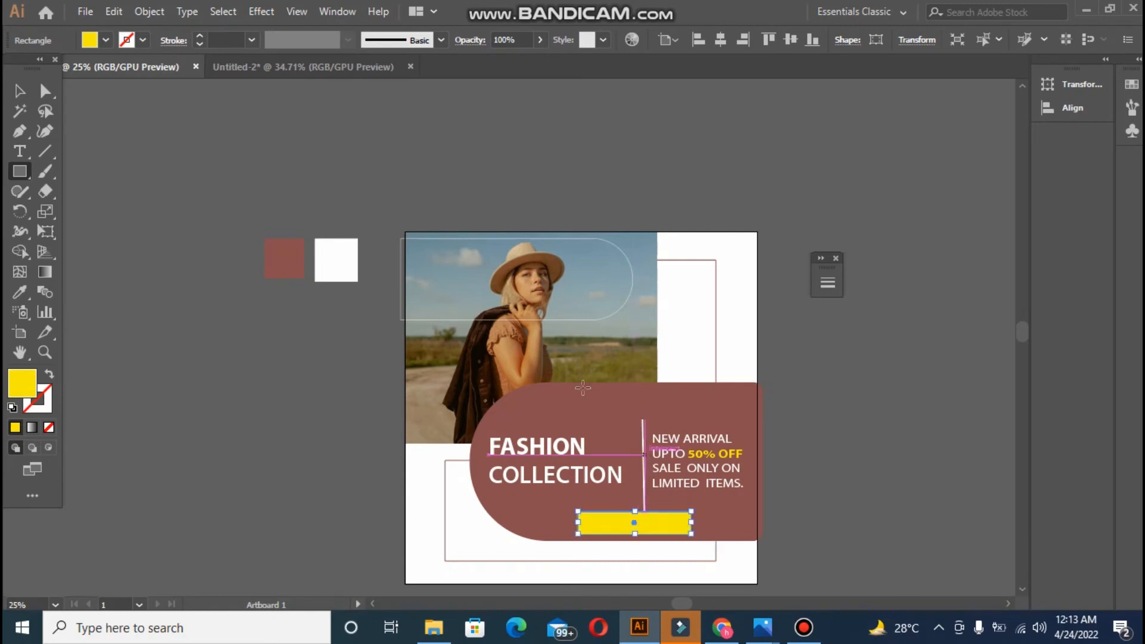
{"action": "left_click", "coordinate": [20, 292]}
{"action": "left_click", "coordinate": [332, 258]}
Step: Add the text "SHOP NOW" outside the artboard and scale it up to about 53.3 pt
{"action": "left_click", "coordinate": [20, 151]}
{"action": "left_click", "coordinate": [159, 150]}
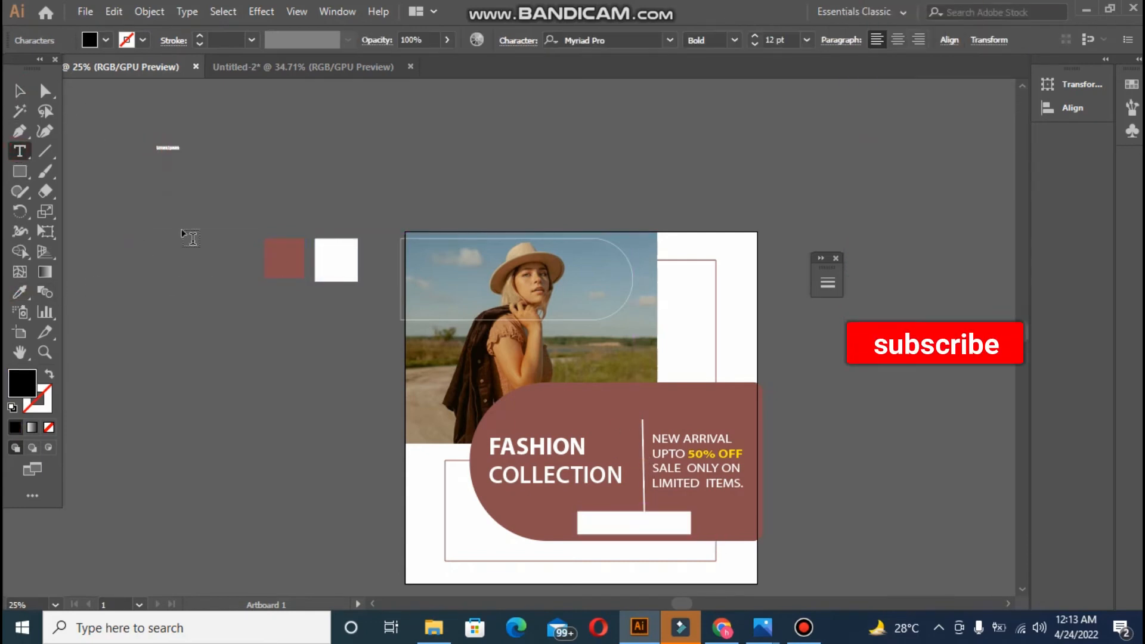
{"action": "type", "text": "SHOP NOW"}
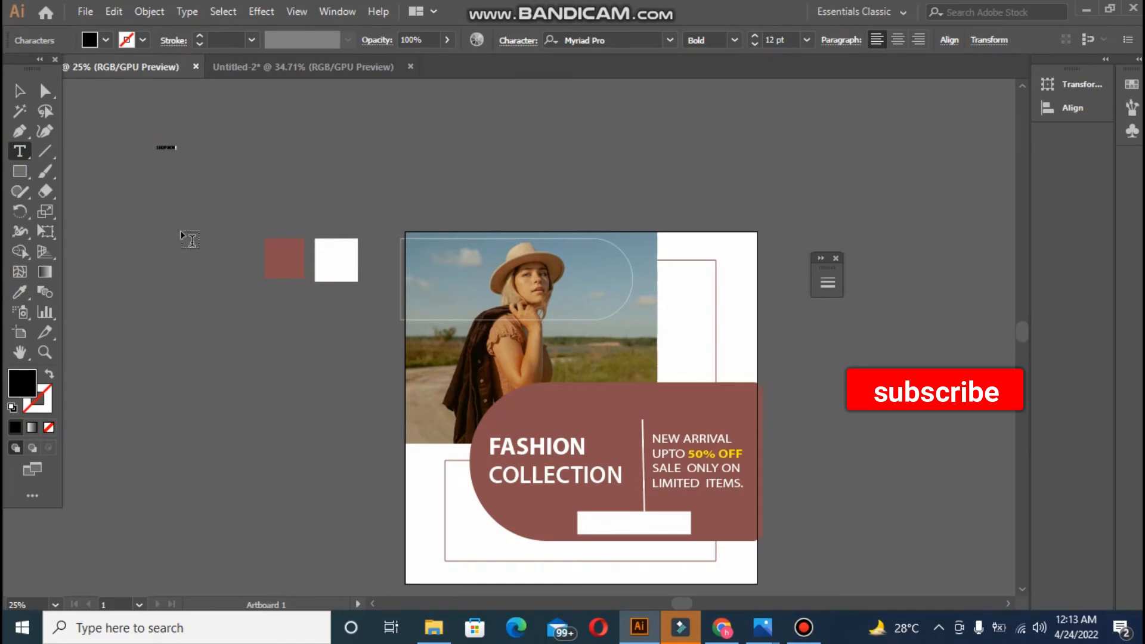
{"action": "left_click", "coordinate": [20, 91]}
{"action": "left_click_drag", "start_coordinate": [177, 152], "coordinate": [248, 190]}
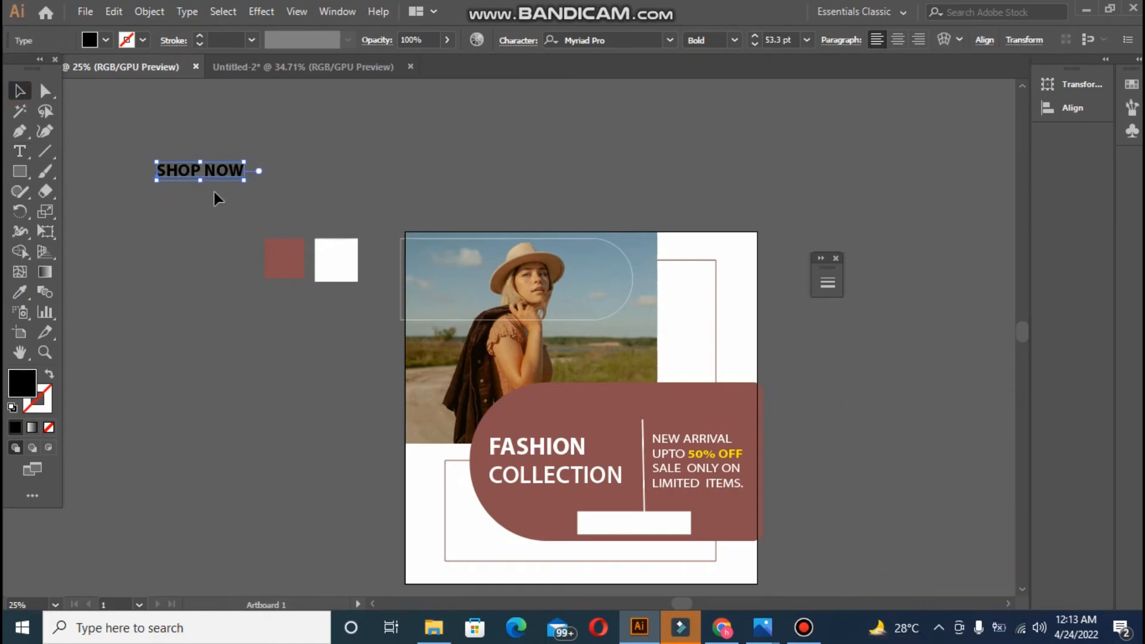
Step: Move the SHOP NOW text onto the white rectangle and centre the two on each other
{"action": "left_click_drag", "start_coordinate": [528, 481], "coordinate": [679, 544]}
{"action": "left_click", "coordinate": [495, 516]}
{"action": "left_click", "coordinate": [597, 528]}
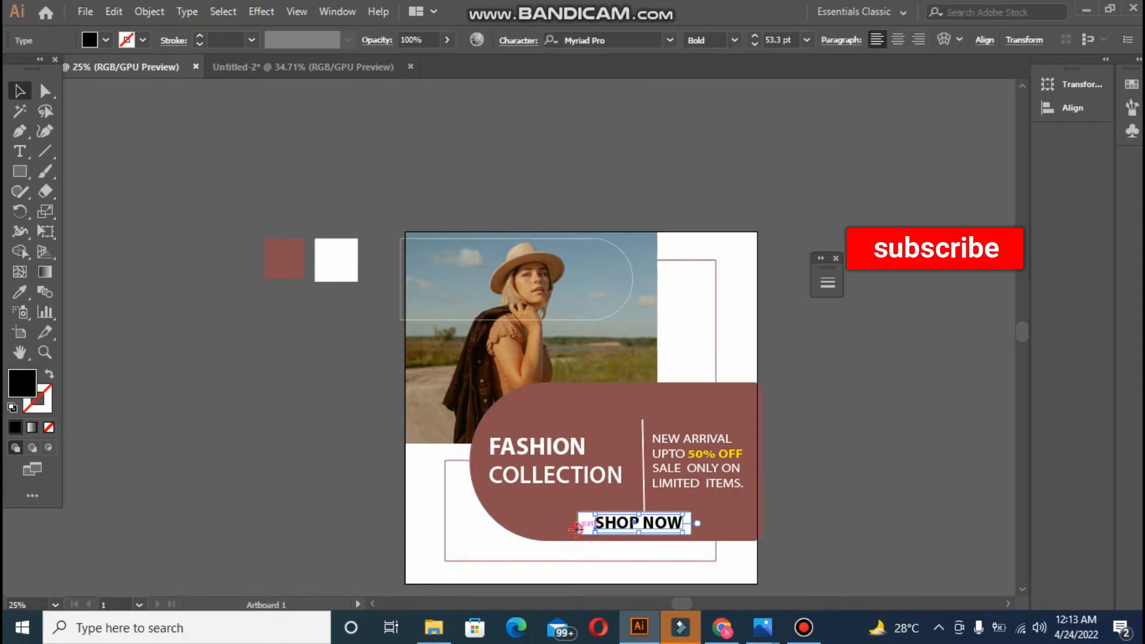
{"action": "left_click", "coordinate": [584, 525], "text": "shift"}
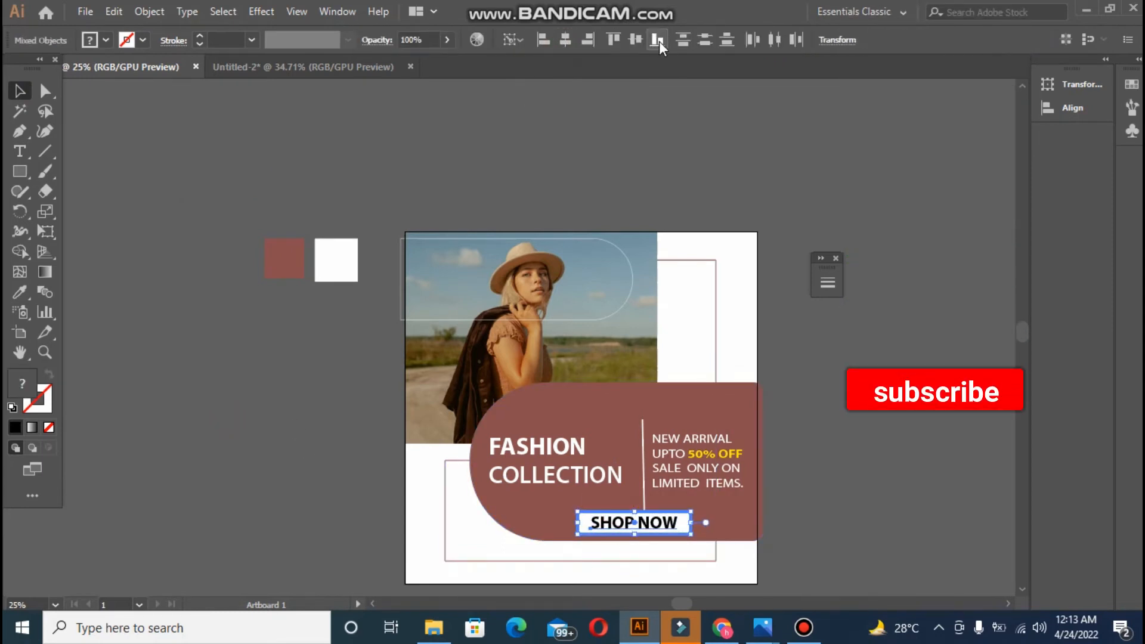
{"action": "left_click", "coordinate": [642, 41]}
{"action": "left_click", "coordinate": [793, 182]}
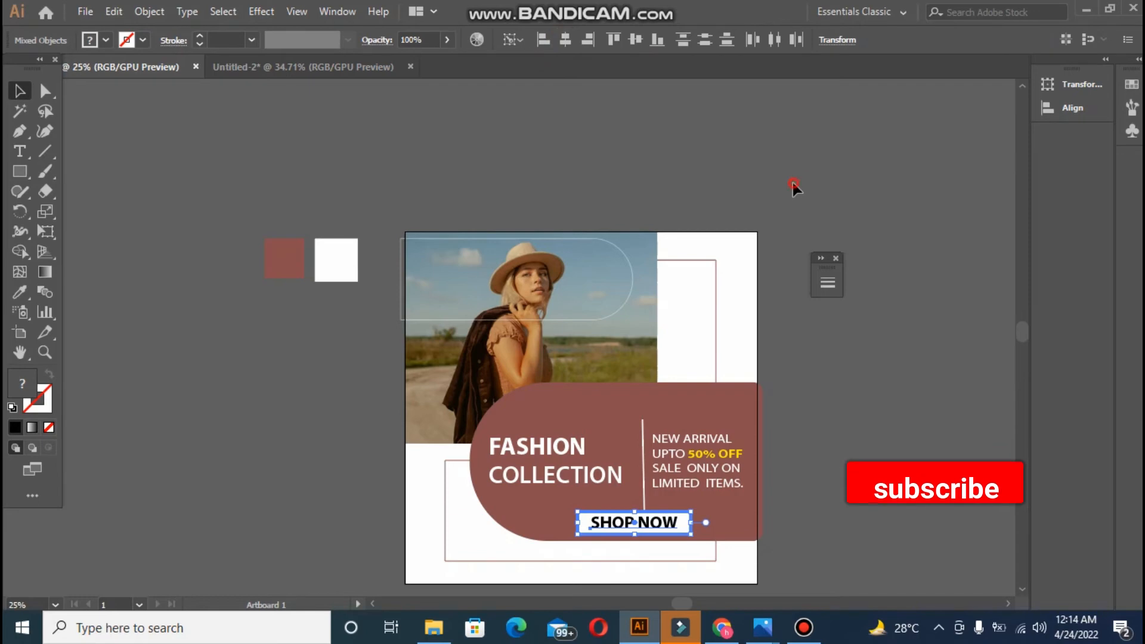
Step: Fully round the corners of the white rectangle behind SHOP NOW to form a pill-shaped button
{"action": "left_click", "coordinate": [579, 529]}
{"action": "key", "text": "a"}
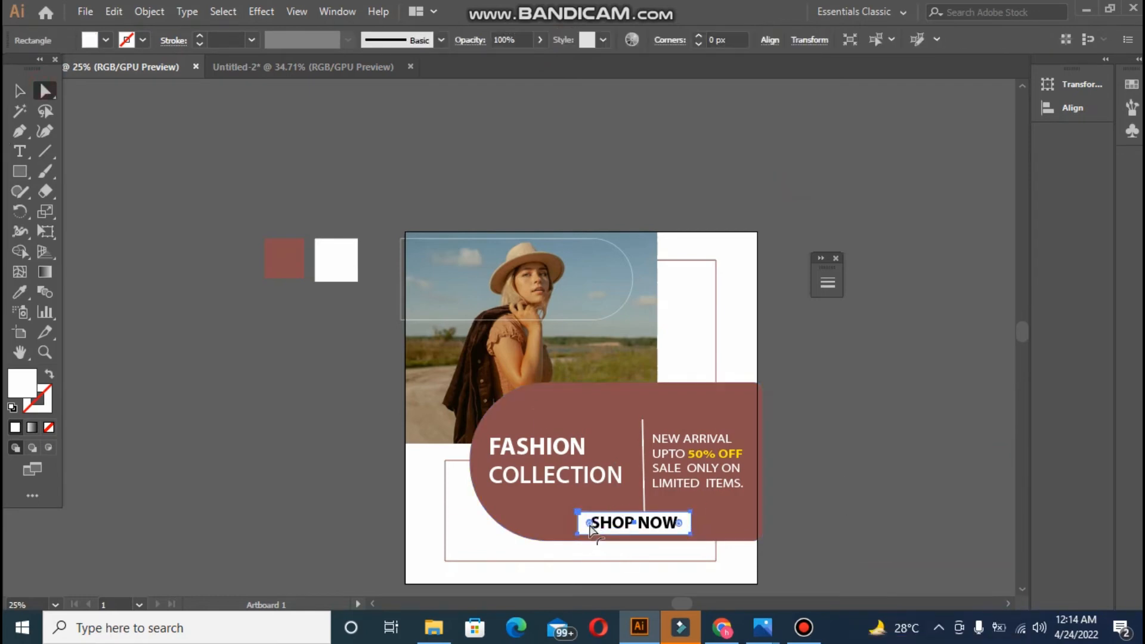
{"action": "left_click", "coordinate": [241, 378]}
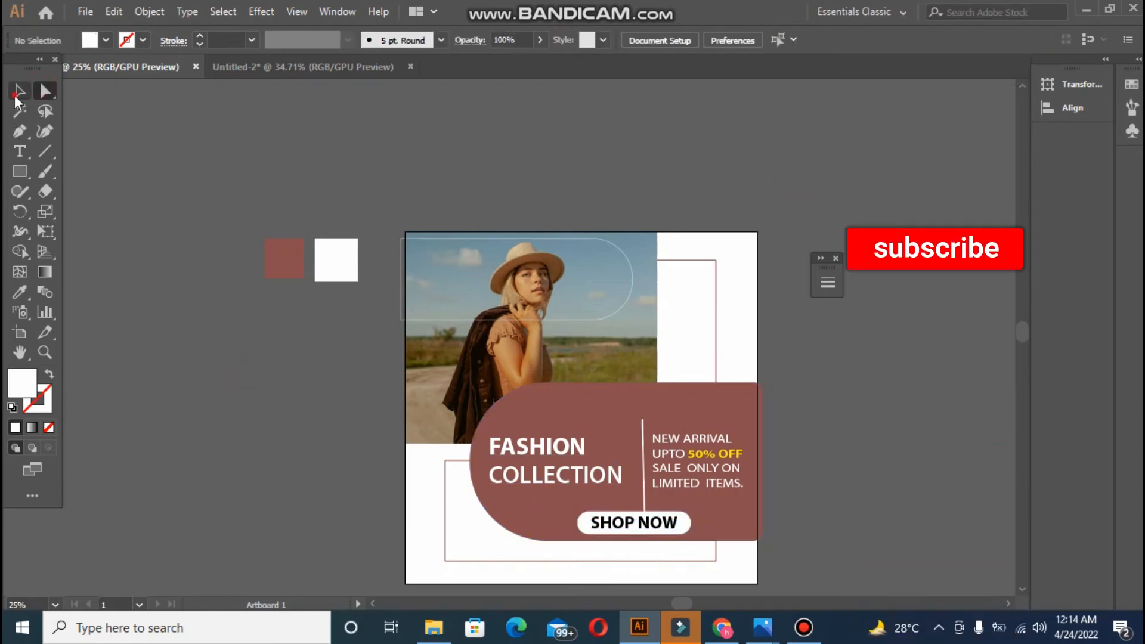
Step: Delete the slightly slanted white divider line between the title and the sale text
{"action": "left_click", "coordinate": [18, 95]}
{"action": "left_click_drag", "start_coordinate": [637, 470], "coordinate": [637, 471]}
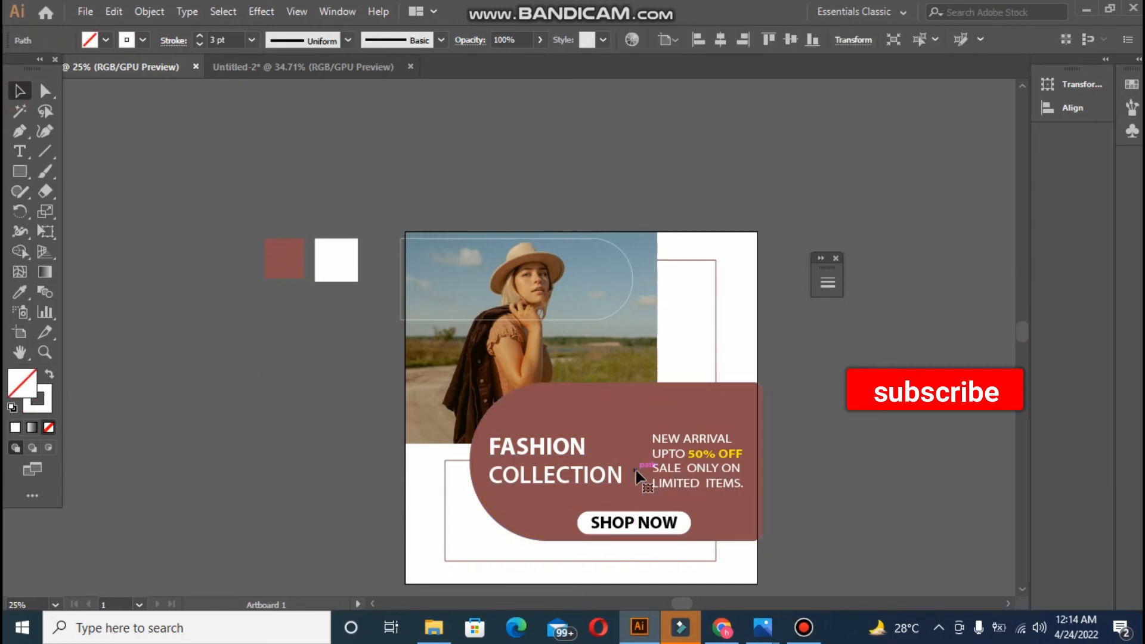
{"action": "key", "text": "Delete"}
Step: Try to draw a replacement divider line and nudge its lower endpoint to the right, then delete the line
{"action": "left_click", "coordinate": [19, 132]}
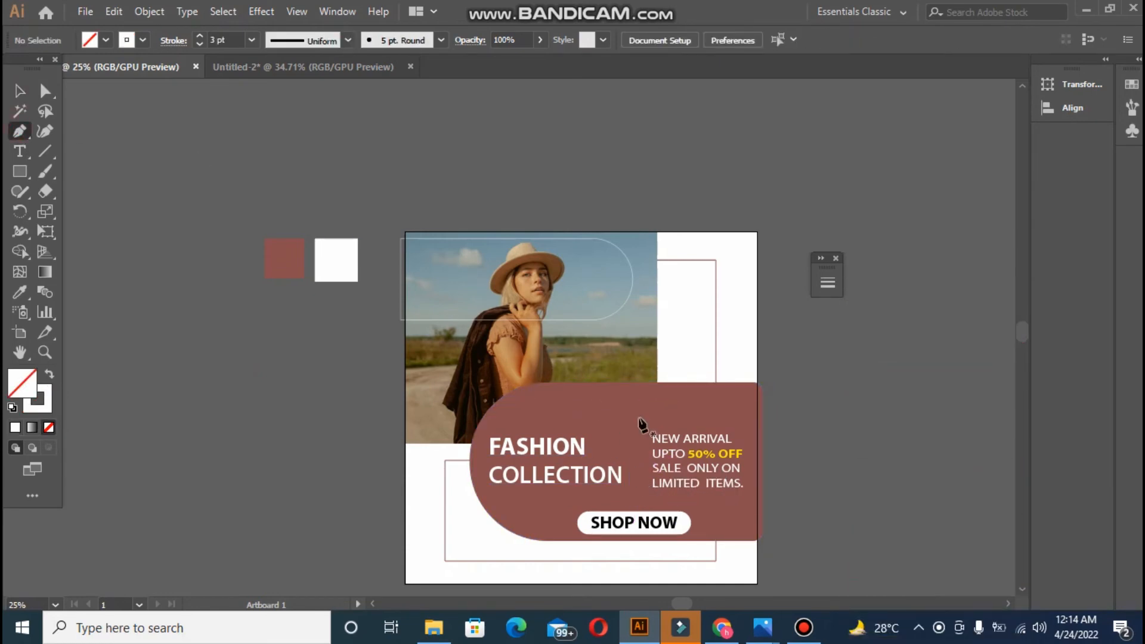
{"action": "left_click", "coordinate": [633, 411]}
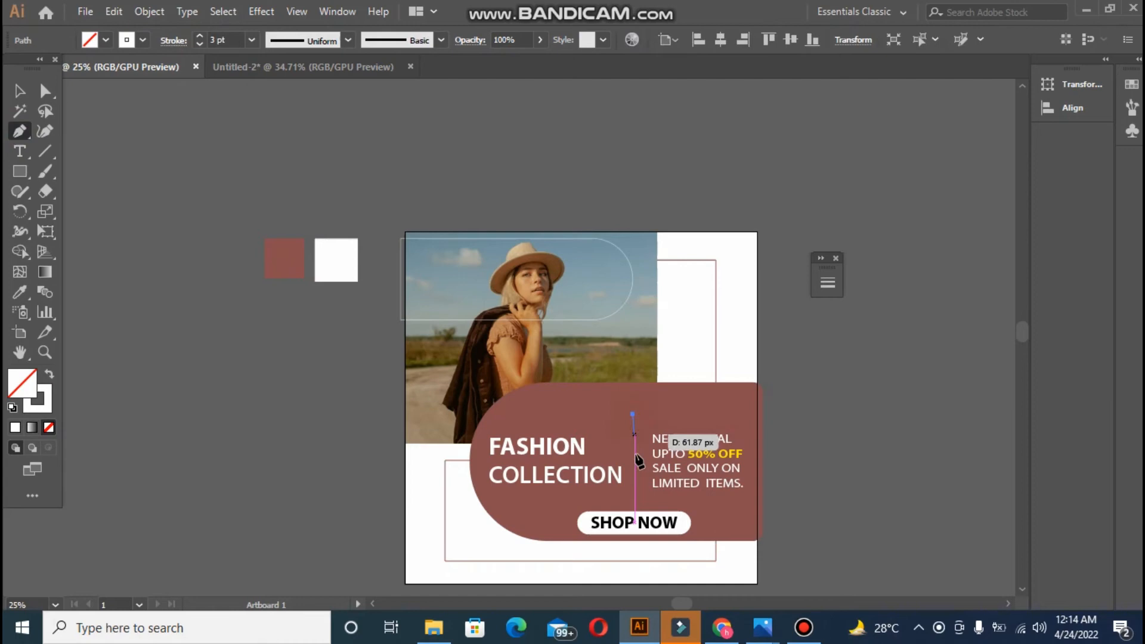
{"action": "left_click", "coordinate": [632, 497]}
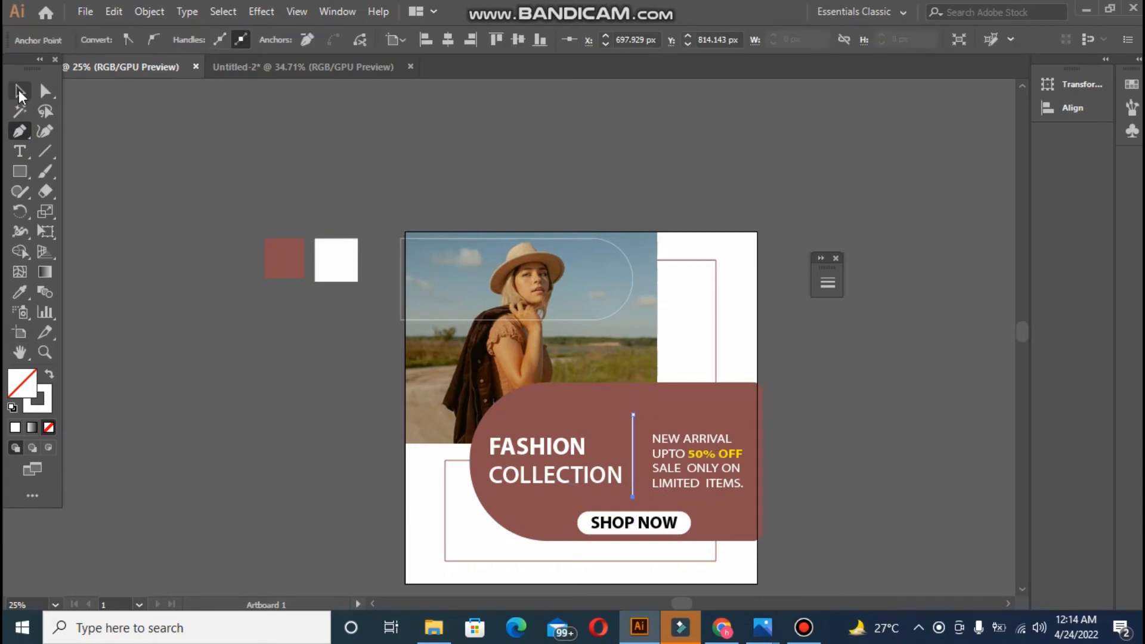
{"action": "left_click", "coordinate": [19, 92]}
{"action": "key", "text": "Right"}
{"action": "key", "text": "Right"}
{"action": "key", "text": "Right"}
{"action": "key", "text": "Right"}
{"action": "key", "text": "Right"}
{"action": "key", "text": "Right"}
{"action": "key", "text": "Right"}
{"action": "key", "text": "Right"}
{"action": "key", "text": "Right"}
{"action": "key", "text": "Right"}
{"action": "key", "text": "Right"}
{"action": "key", "text": "Right"}
{"action": "key", "text": "Right"}
{"action": "key", "text": "Right"}
{"action": "key", "text": "Right"}
{"action": "key", "text": "Right"}
{"action": "key", "text": "Right"}
{"action": "key", "text": "Right"}
{"action": "key", "text": "Right"}
{"action": "key", "text": "Right"}
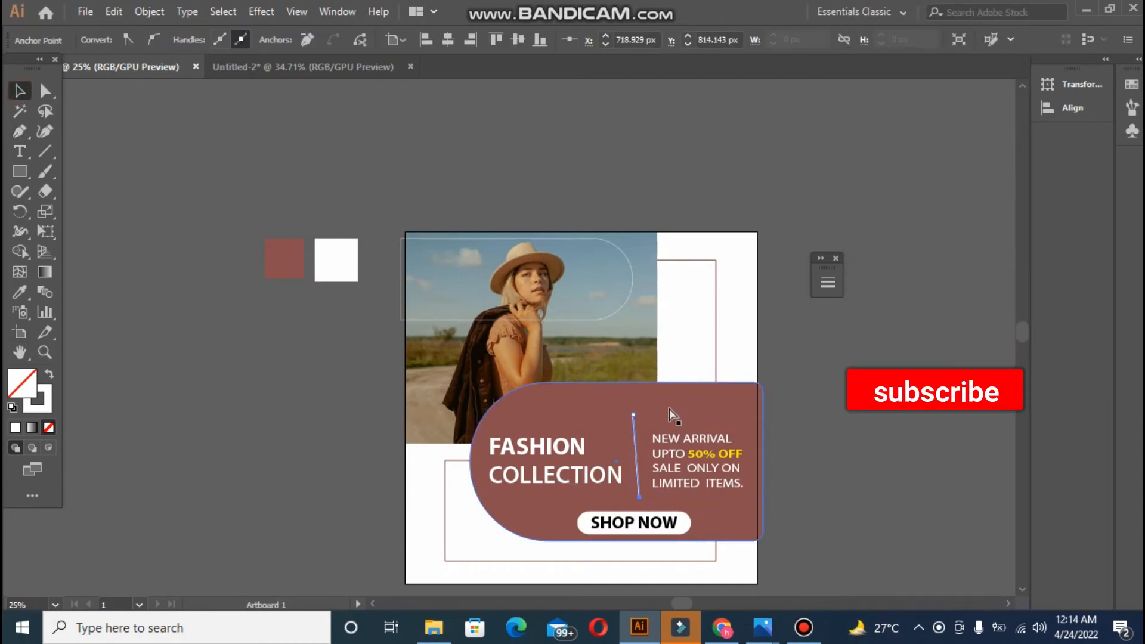
{"action": "key", "text": "Delete"}
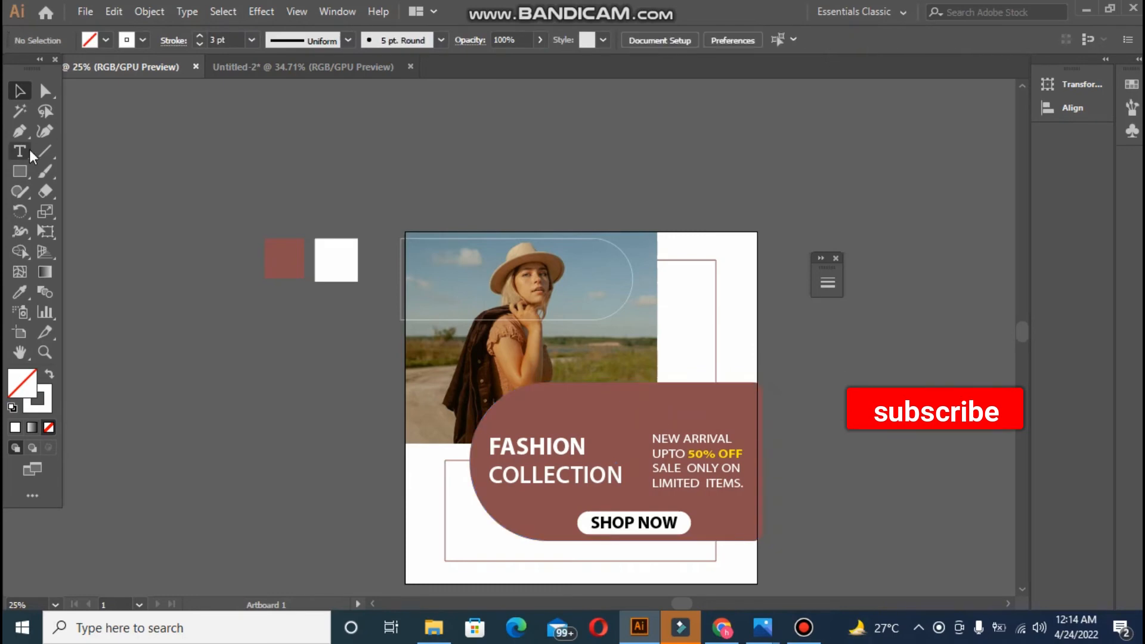
Step: Draw a straight vertical white divider line between the title and the sale text, ending above the button, and shift it slightly down
{"action": "left_click", "coordinate": [20, 131]}
{"action": "left_click", "coordinate": [632, 414]}
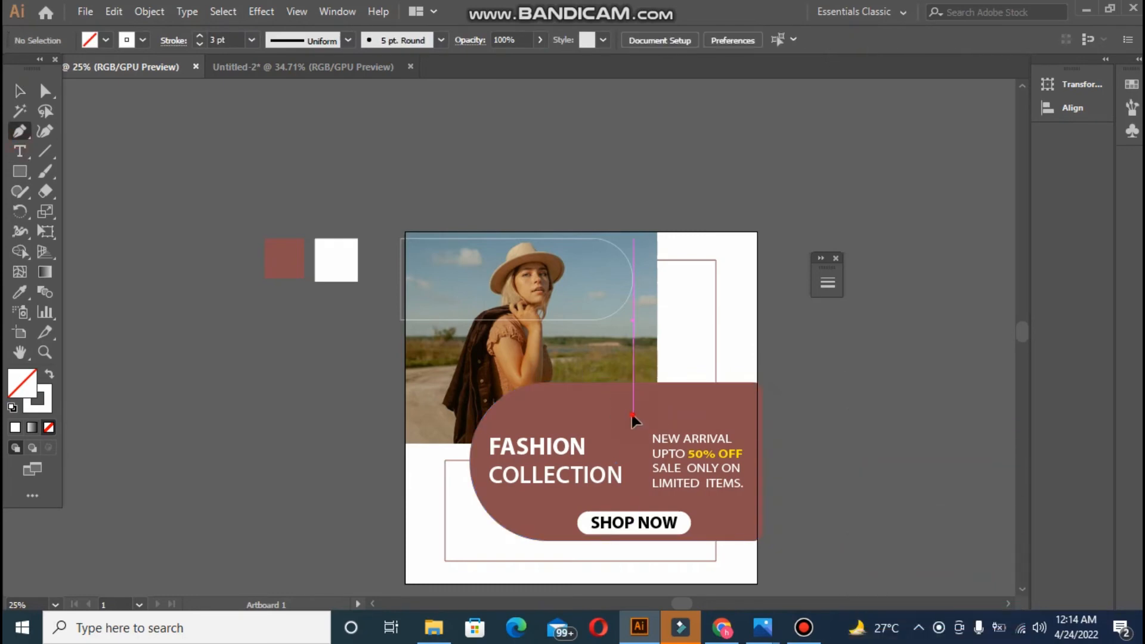
{"action": "left_click", "coordinate": [634, 488]}
{"action": "left_click", "coordinate": [98, 166]}
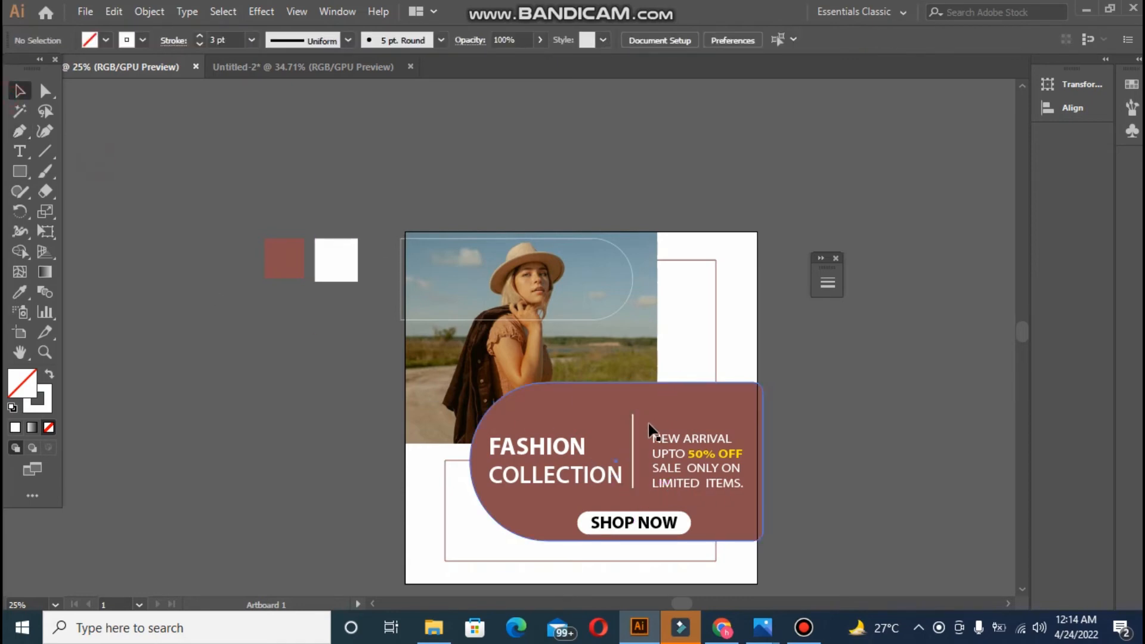
{"action": "left_click_drag", "start_coordinate": [635, 436], "coordinate": [636, 432]}
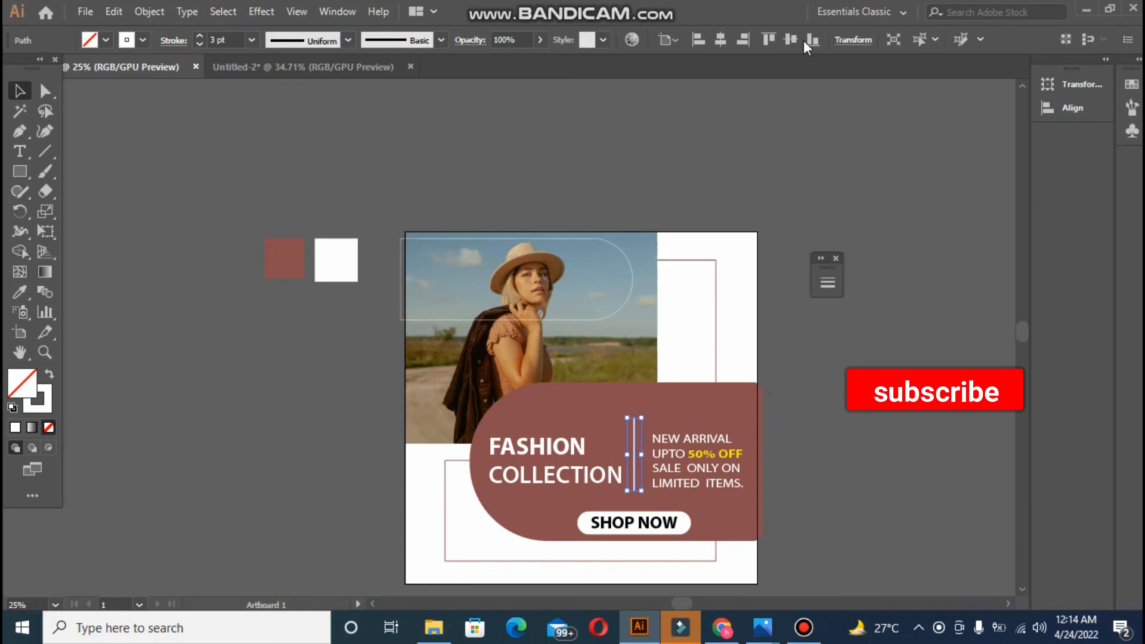
Step: Try to align the white divider line with the reddish-brown panel, then undo the alignment
{"action": "left_click", "coordinate": [660, 388]}
{"action": "left_click", "coordinate": [635, 434], "text": "shift"}
{"action": "left_click", "coordinate": [678, 382]}
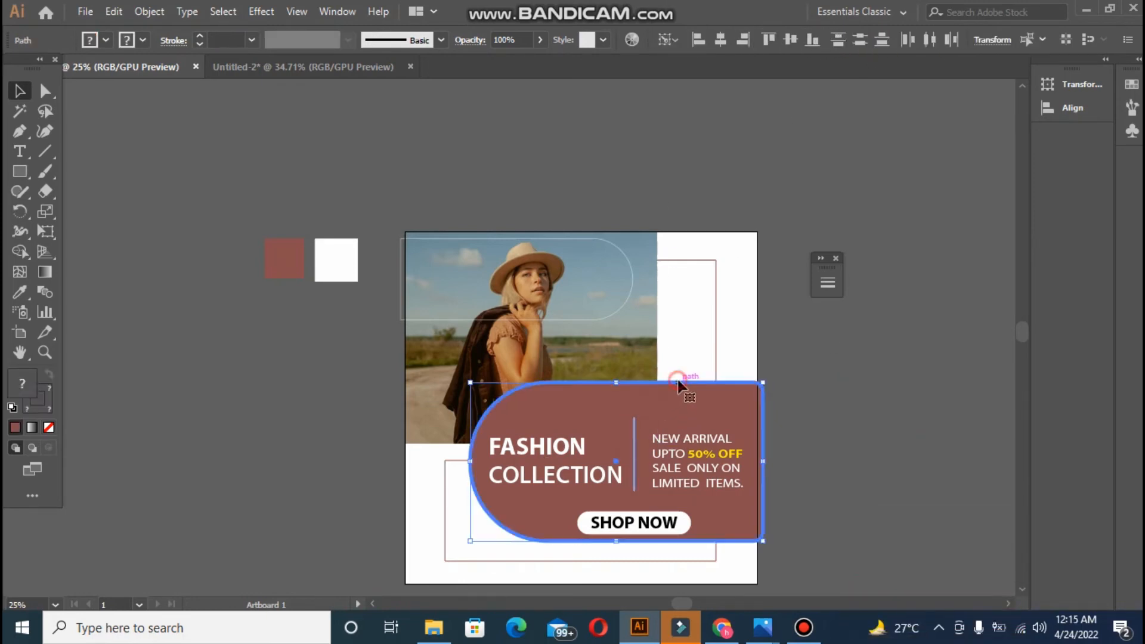
{"action": "left_click", "coordinate": [929, 40]}
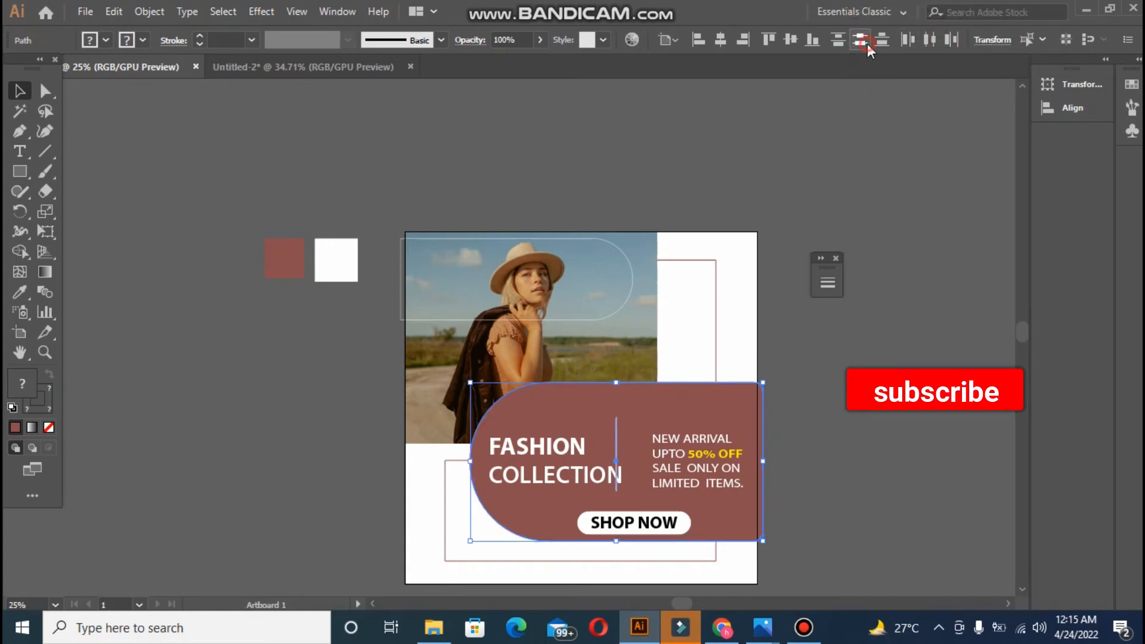
{"action": "left_click_drag", "start_coordinate": [617, 436], "coordinate": [632, 438]}
{"action": "key", "text": "ctrl+z"}
{"action": "left_click", "coordinate": [796, 416]}
{"action": "left_click", "coordinate": [846, 412]}
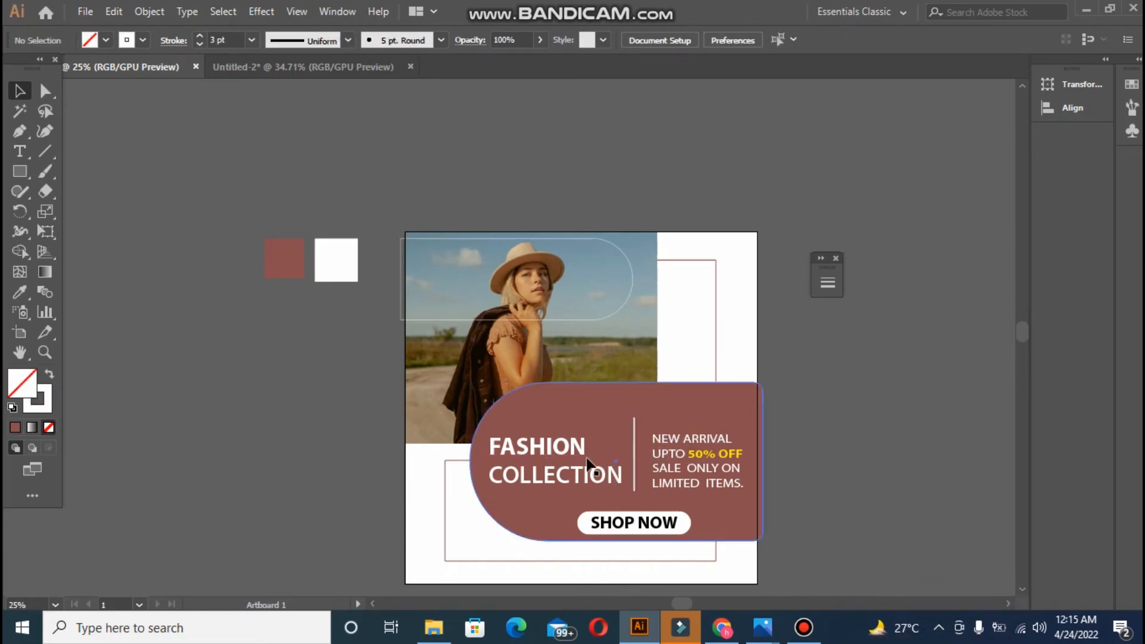
Step: Draw a thin horizontal bar in the panel's reddish-brown across the frame's upper right side, reaching the artboard's right edge
{"action": "left_click", "coordinate": [527, 406]}
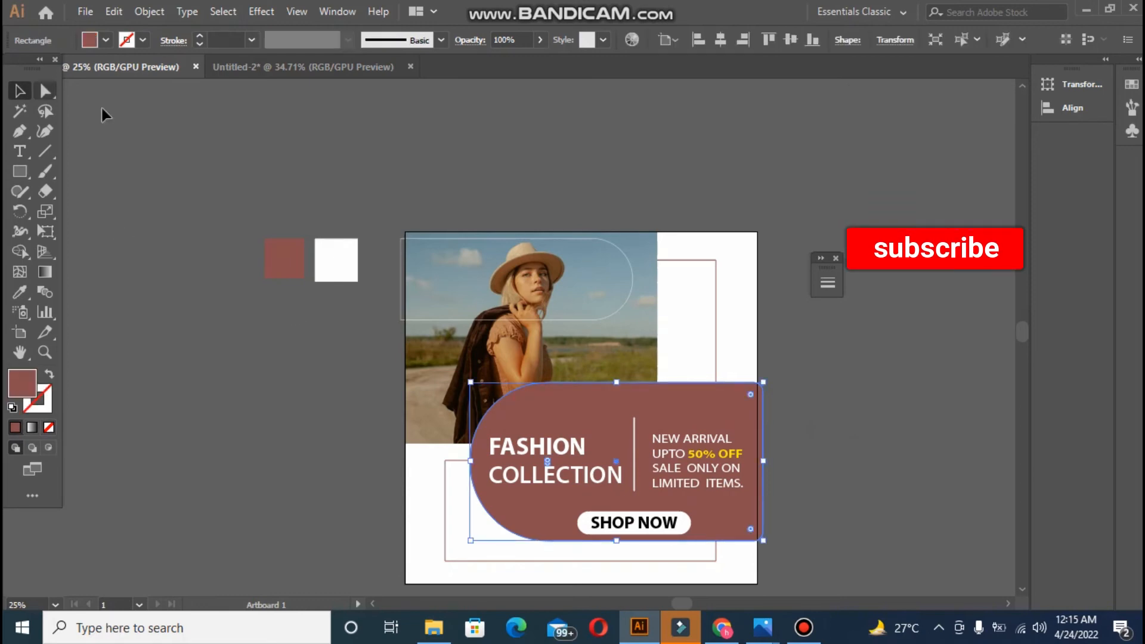
{"action": "left_click", "coordinate": [102, 110]}
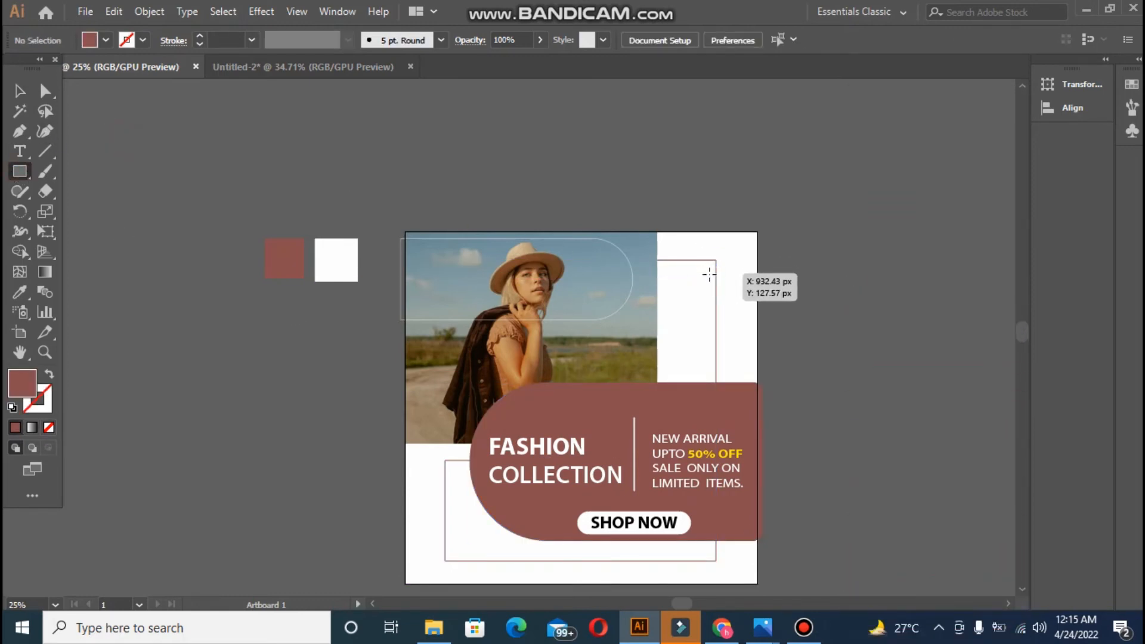
{"action": "left_click_drag", "start_coordinate": [703, 272], "coordinate": [757, 282]}
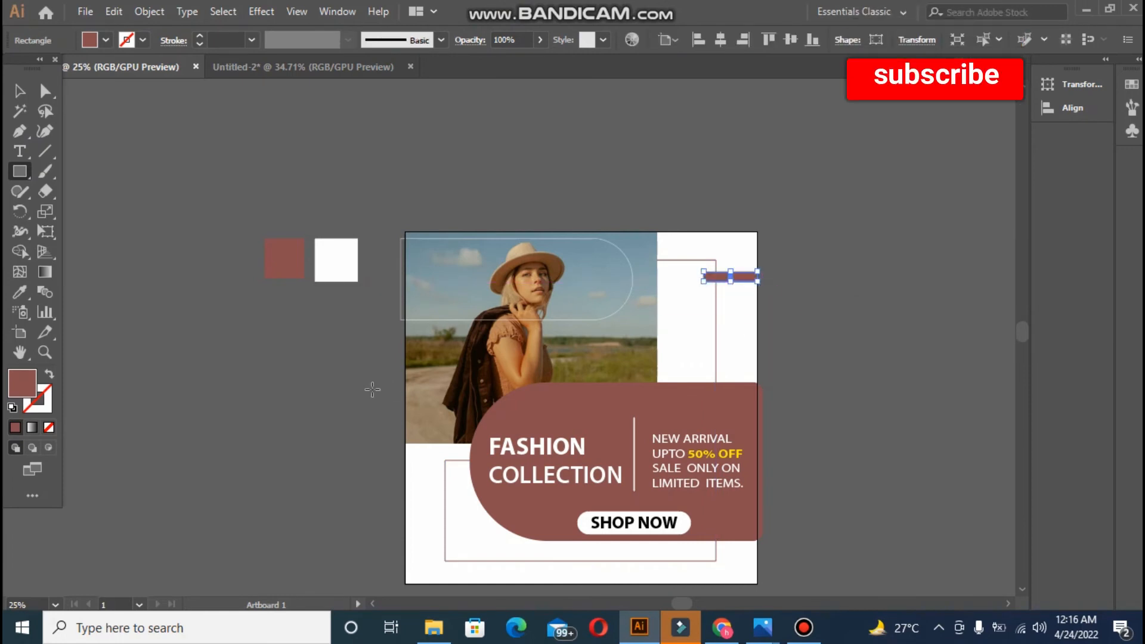
{"action": "left_click", "coordinate": [21, 96]}
{"action": "left_click", "coordinate": [143, 217]}
{"action": "left_click", "coordinate": [736, 280]}
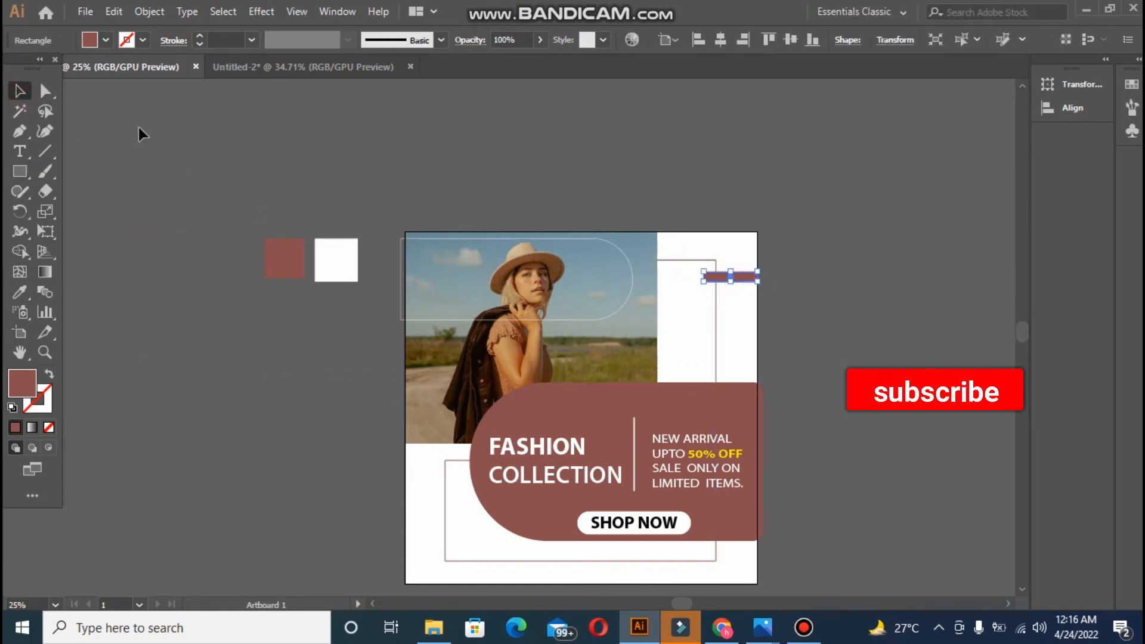
Step: Fully round the ends of the thin reddish-brown bar and shift it slightly to the right
{"action": "left_click", "coordinate": [47, 93]}
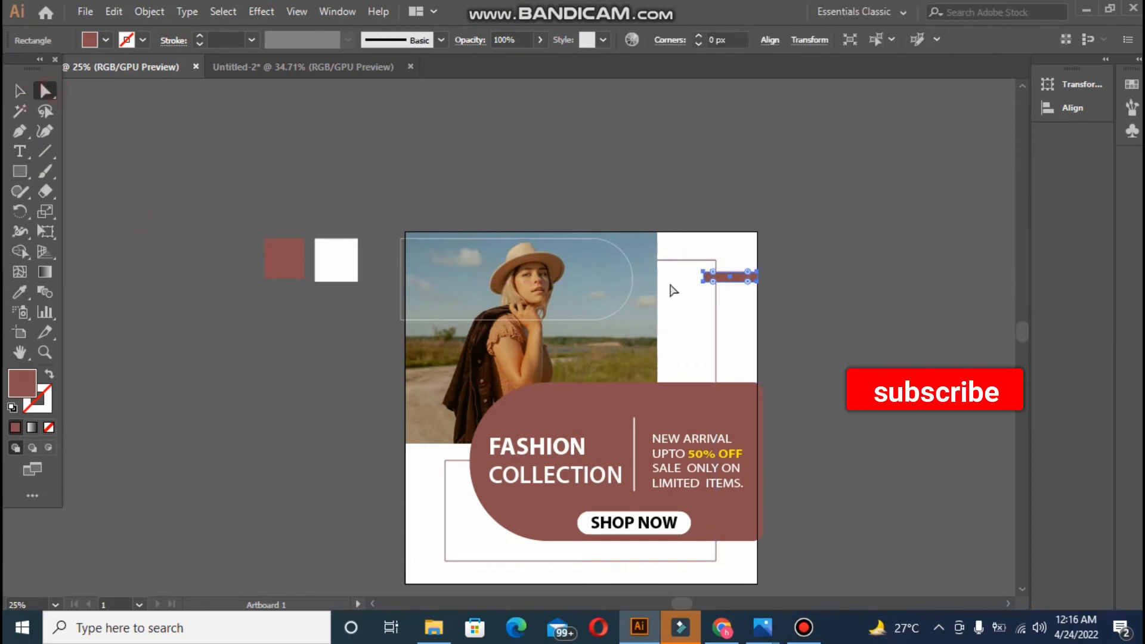
{"action": "left_click", "coordinate": [703, 282]}
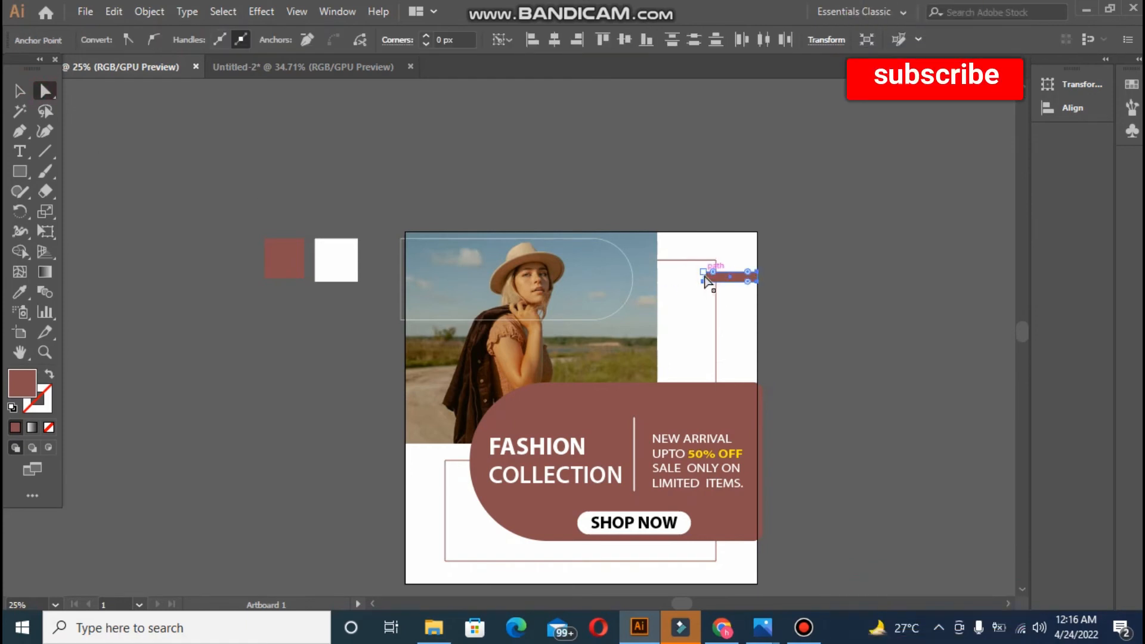
{"action": "mouse_move", "coordinate": [708, 285]}
{"action": "left_mouse_down"}
{"action": "mouse_move", "coordinate": [710, 297]}
{"action": "mouse_move", "coordinate": [725, 277]}
{"action": "left_mouse_up"}
{"action": "left_click", "coordinate": [20, 91]}
{"action": "left_click", "coordinate": [157, 148]}
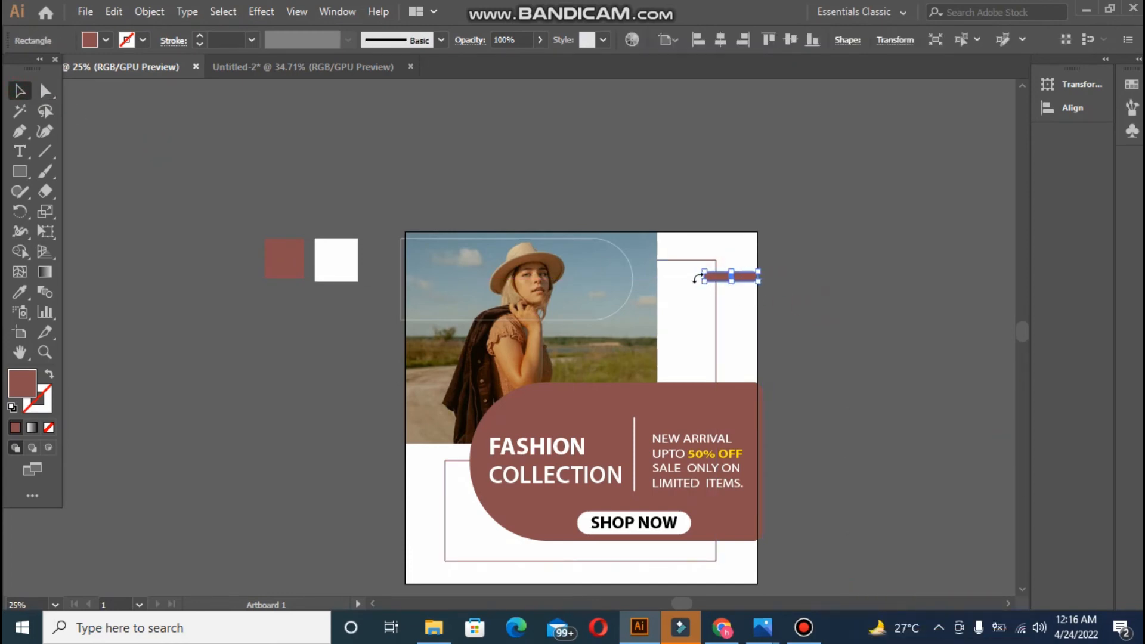
{"action": "left_click", "coordinate": [788, 286]}
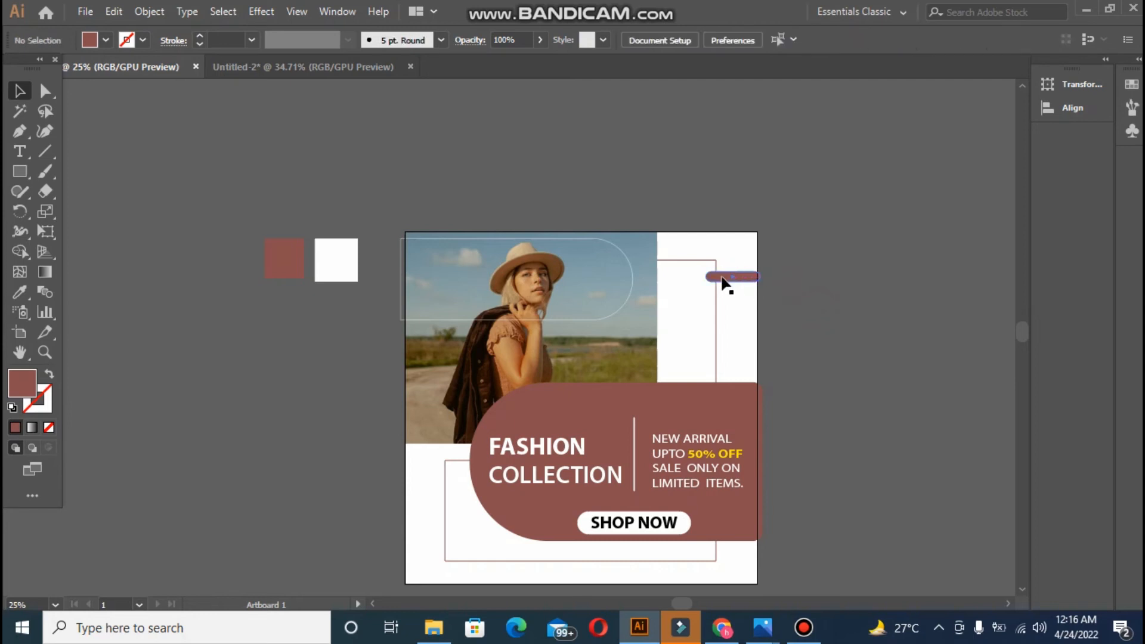
Step: Copy the thin rounded bar to the artboard's lower left edge and stretch both bars' outer ends slightly past the artboard
{"action": "left_click_drag", "start_coordinate": [726, 284], "coordinate": [418, 545]}
{"action": "left_click", "coordinate": [318, 435]}
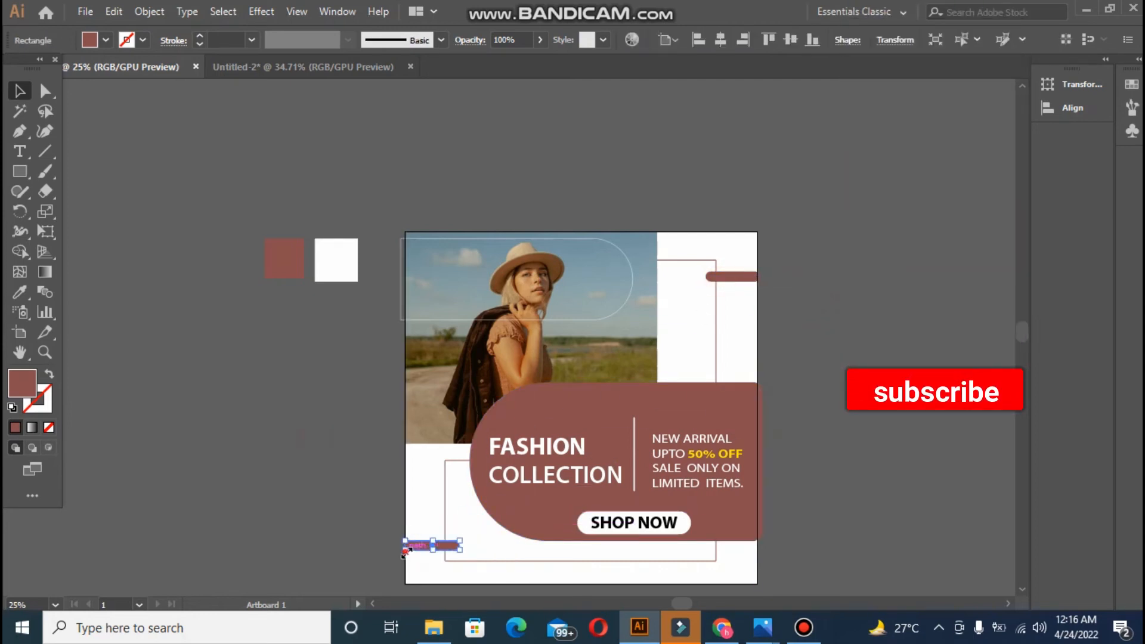
{"action": "left_click", "coordinate": [755, 277]}
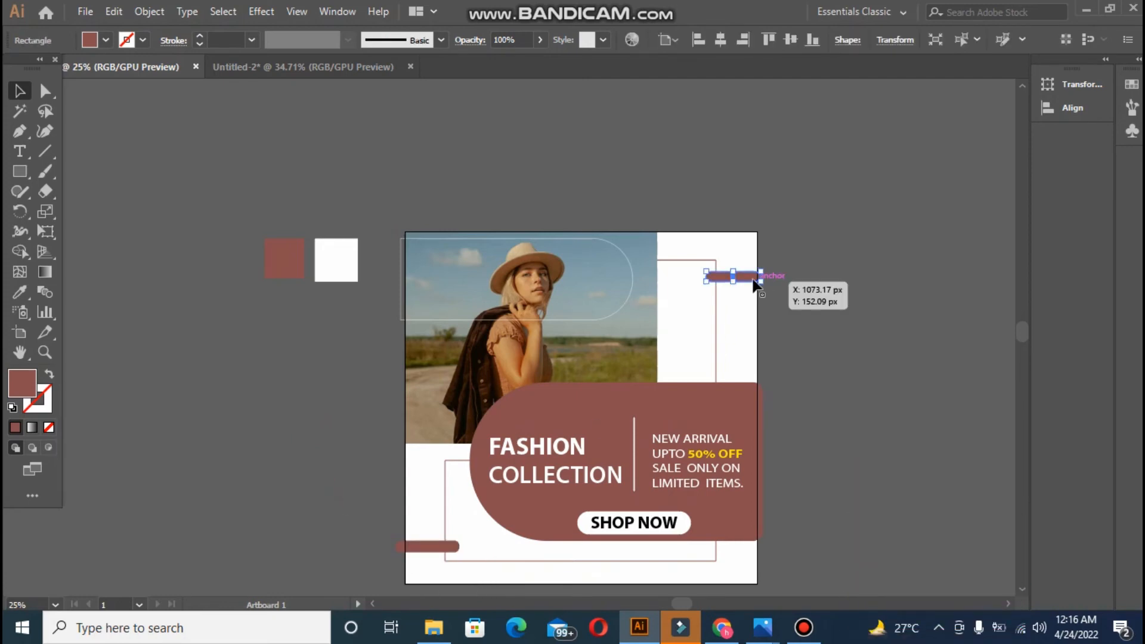
{"action": "left_click_drag", "start_coordinate": [760, 280], "coordinate": [763, 281]}
{"action": "left_click", "coordinate": [795, 286]}
Step: Shift the white divider line slightly down so it sits evenly between the title and the sale text
{"action": "scroll", "coordinate": [1023, 331], "scroll_direction": "down", "scroll_amount": 3}
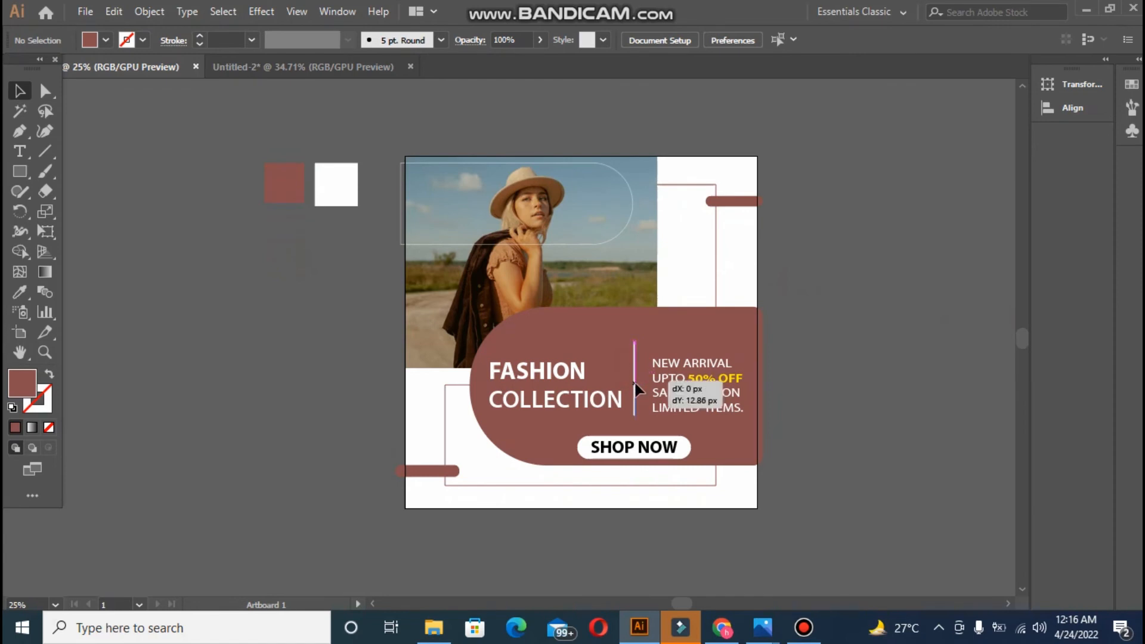
{"action": "left_click_drag", "start_coordinate": [636, 390], "coordinate": [635, 386]}
{"action": "left_click", "coordinate": [792, 374]}
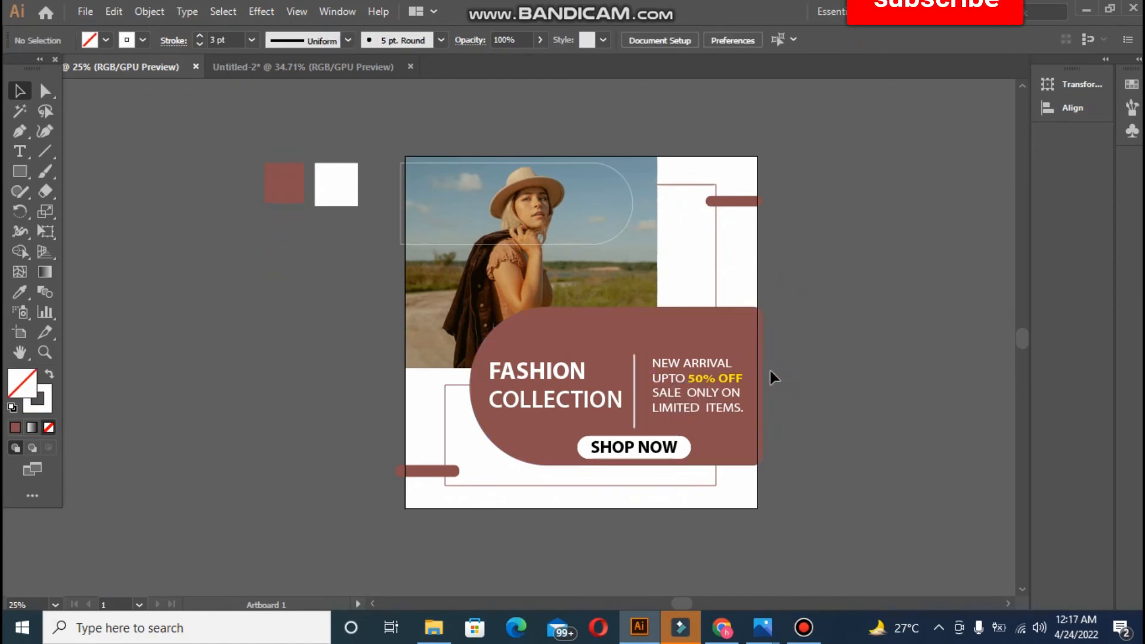
{"action": "left_click", "coordinate": [634, 406]}
{"action": "left_click", "coordinate": [822, 423]}
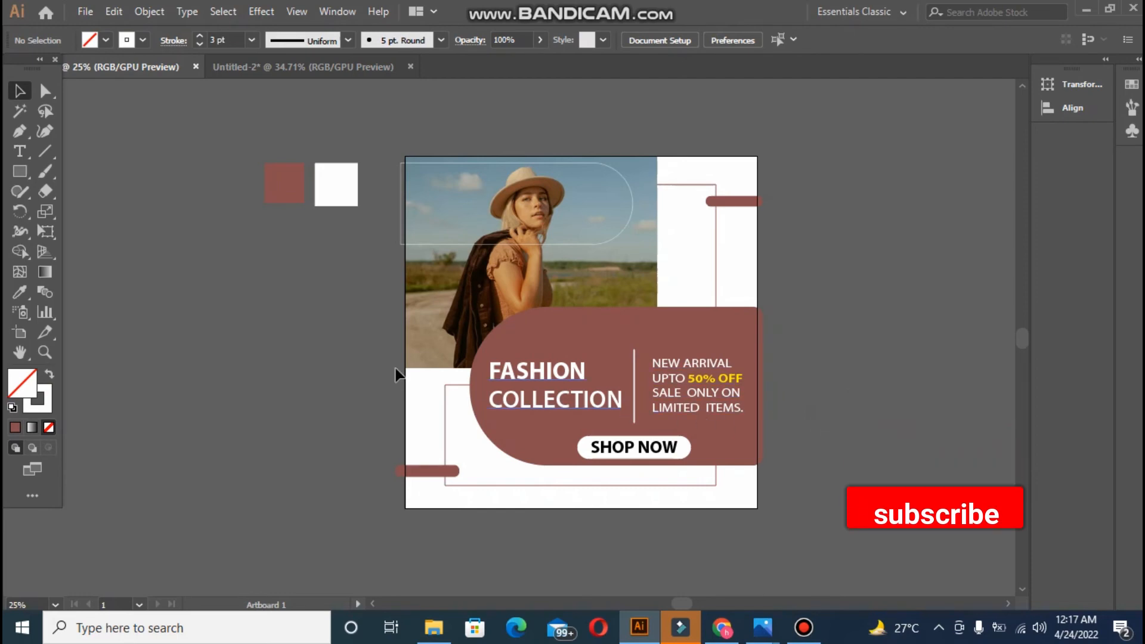
{"action": "left_click", "coordinate": [20, 150]}
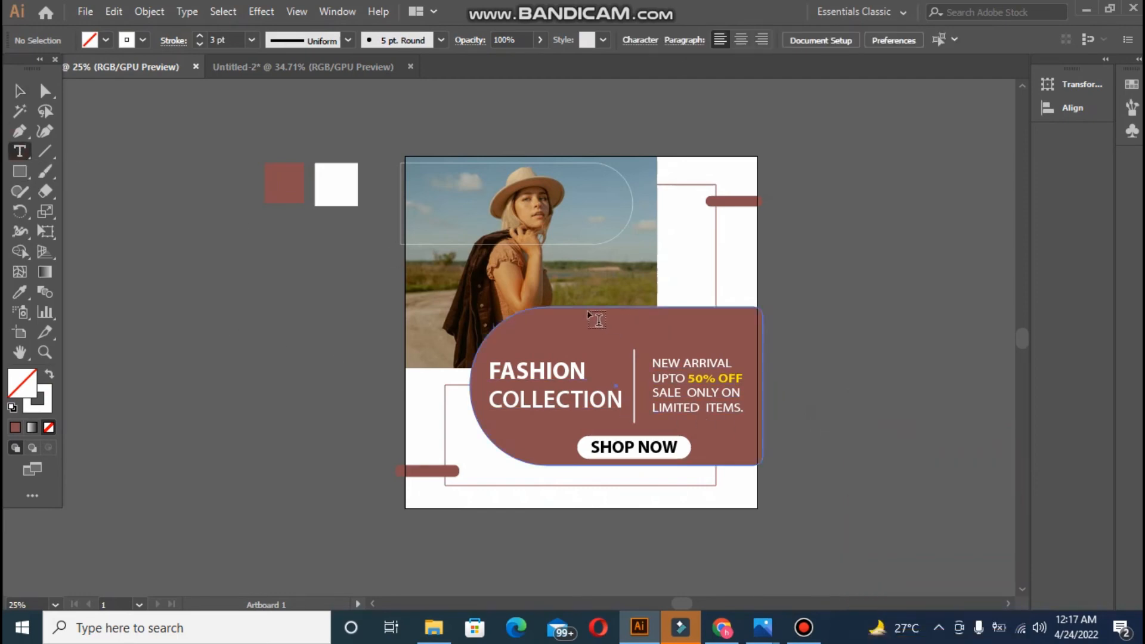
{"action": "left_click", "coordinate": [802, 627]}
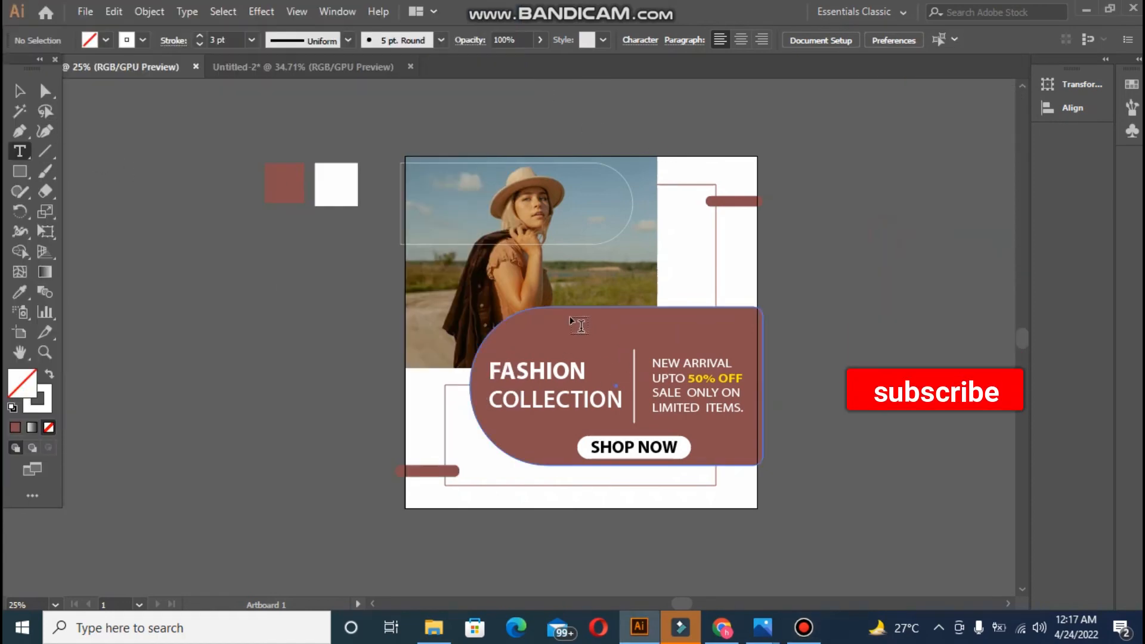
{"action": "left_click_drag", "start_coordinate": [569, 314], "coordinate": [672, 341]}
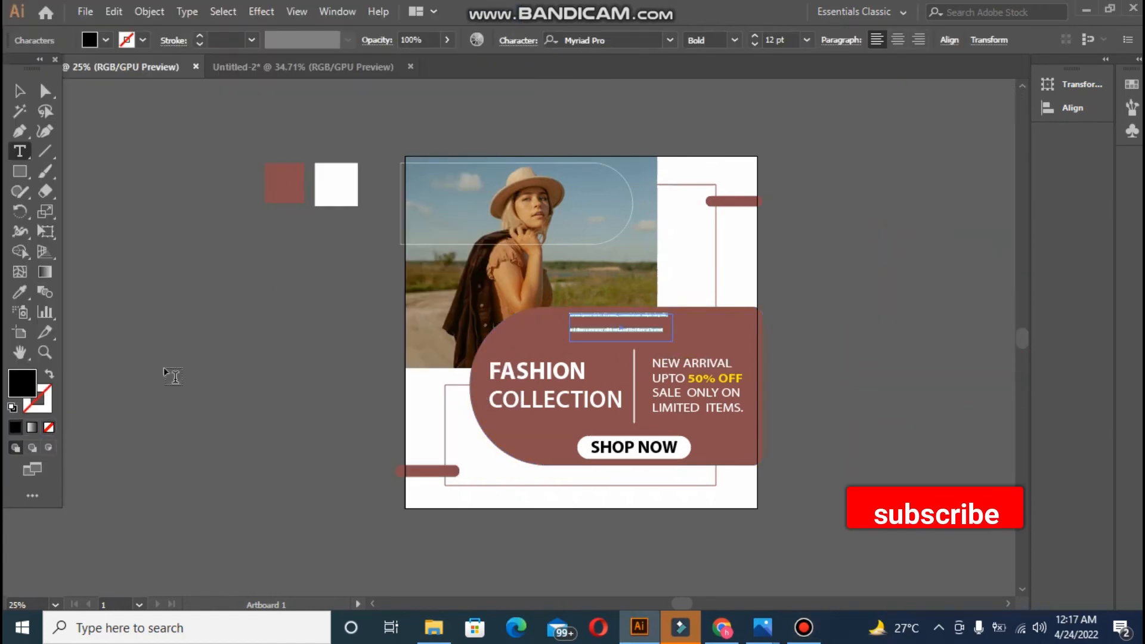
{"action": "left_click", "coordinate": [16, 293]}
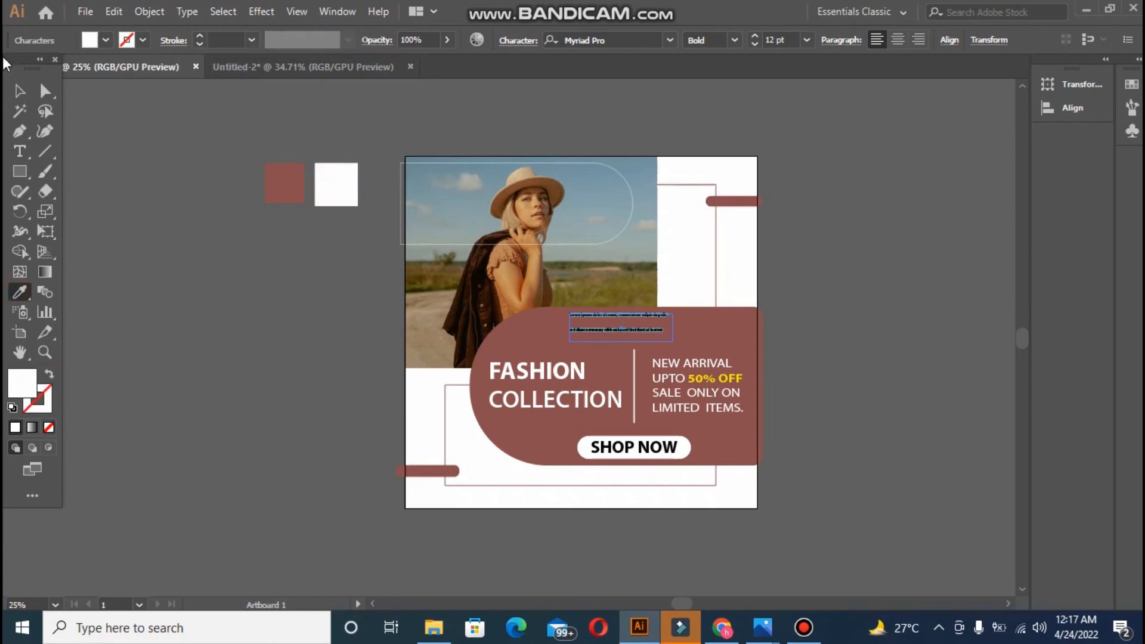
{"action": "left_click", "coordinate": [18, 91]}
{"action": "key", "text": "Delete"}
Step: Draw a small unfilled rectangle with a white 3 pt stroke near the panel's upper edge, above the divider line
{"action": "left_click", "coordinate": [18, 172]}
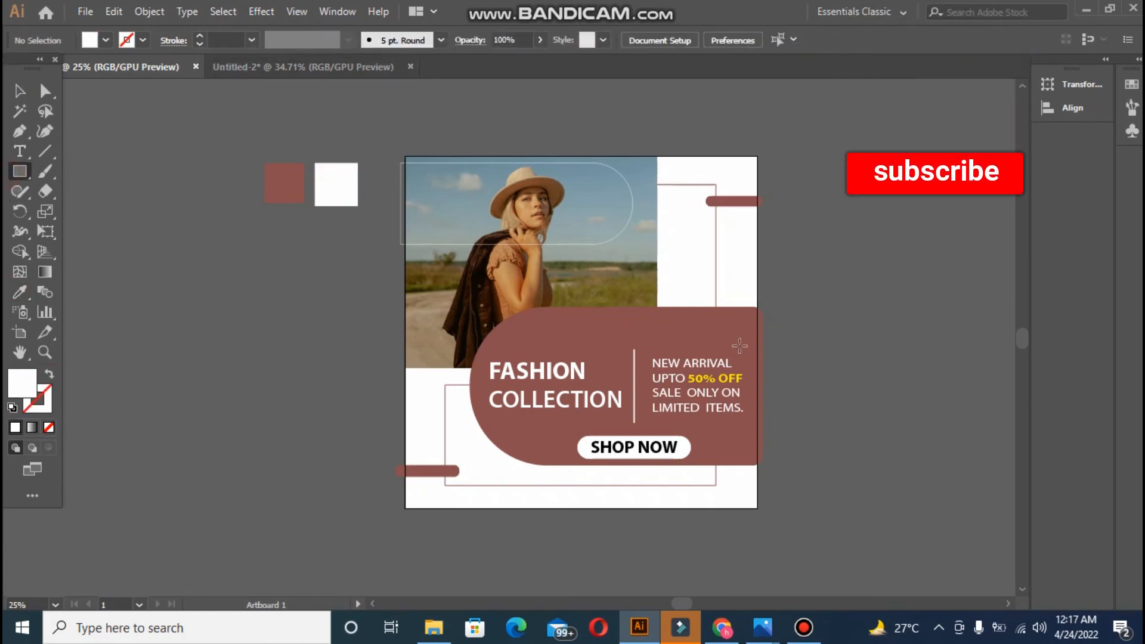
{"action": "mouse_move", "coordinate": [571, 315]}
{"action": "left_mouse_down"}
{"action": "mouse_move", "coordinate": [692, 336]}
{"action": "mouse_move", "coordinate": [679, 335]}
{"action": "left_mouse_up"}
{"action": "left_click", "coordinate": [200, 36]}
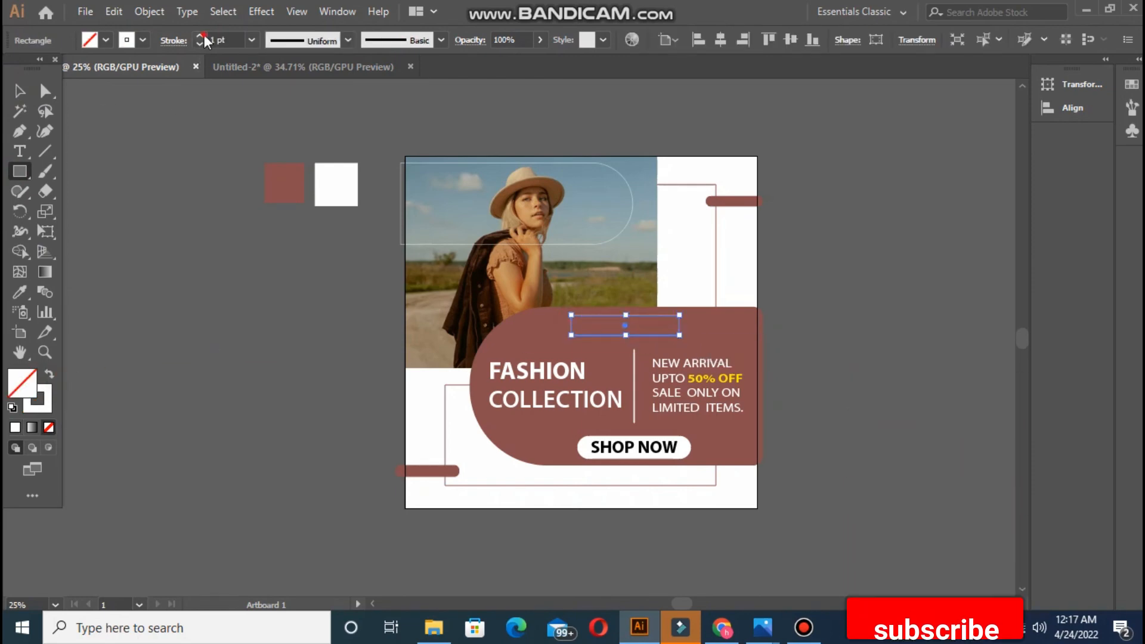
{"action": "left_click", "coordinate": [199, 35]}
Step: Add the text JUST FOR YOU in capitals on the empty area beside the artboard
{"action": "left_click", "coordinate": [93, 201]}
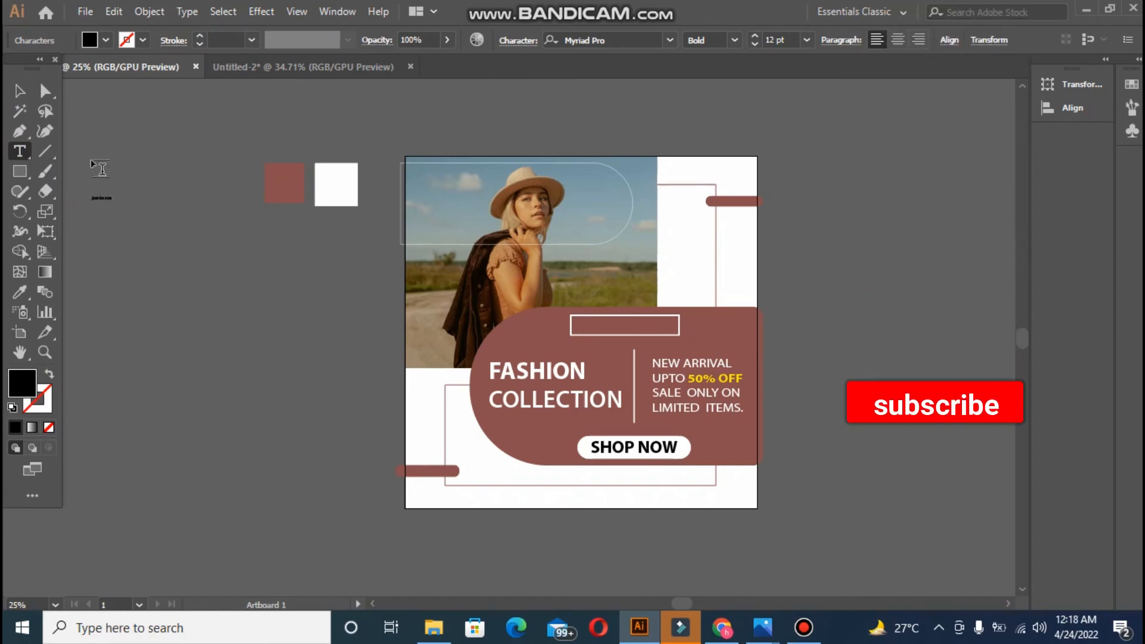
{"action": "key", "text": "BackSpace"}
{"action": "key", "text": "BackSpace"}
{"action": "key", "text": "BackSpace"}
{"action": "key", "text": "BackSpace"}
{"action": "key", "text": "BackSpace"}
{"action": "key", "text": "BackSpace"}
{"action": "key", "text": "BackSpace"}
{"action": "key", "text": "BackSpace"}
{"action": "key", "text": "BackSpace"}
{"action": "key", "text": "BackSpace"}
{"action": "key", "text": "BackSpace"}
{"action": "key", "text": "BackSpace"}
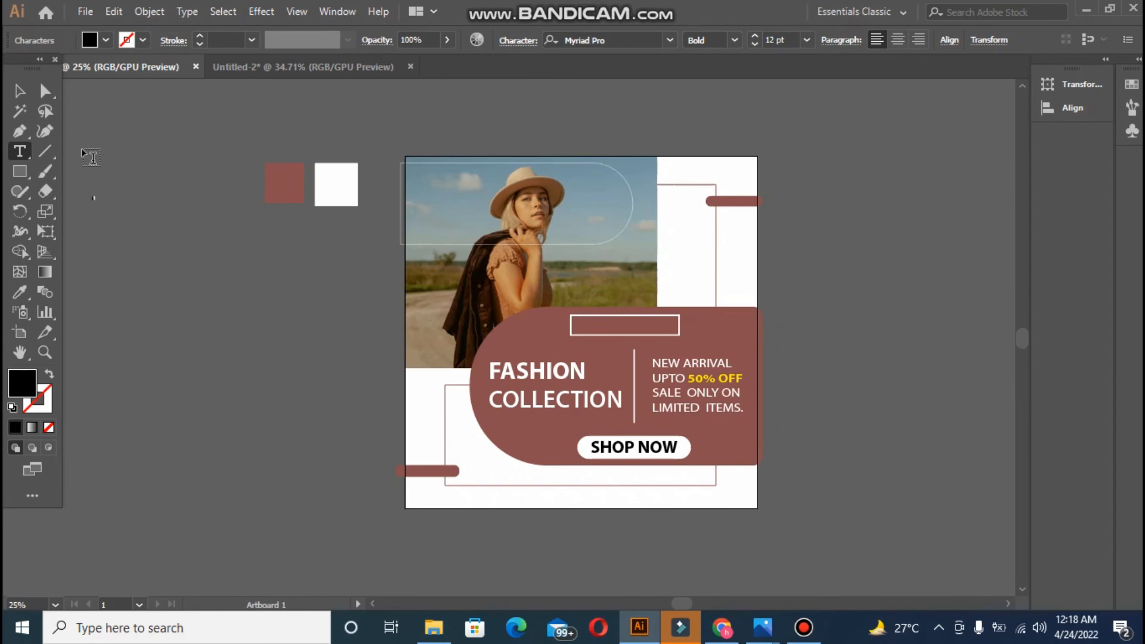
{"action": "type", "text": "JUST FOR YOU"}
Step: Enlarge the JUST FOR YOU text to about 58.7 pt and colour it white from the white swatch square
{"action": "scroll", "coordinate": [92, 157], "scroll_direction": "up", "scroll_amount": 1}
{"action": "left_click", "coordinate": [20, 90]}
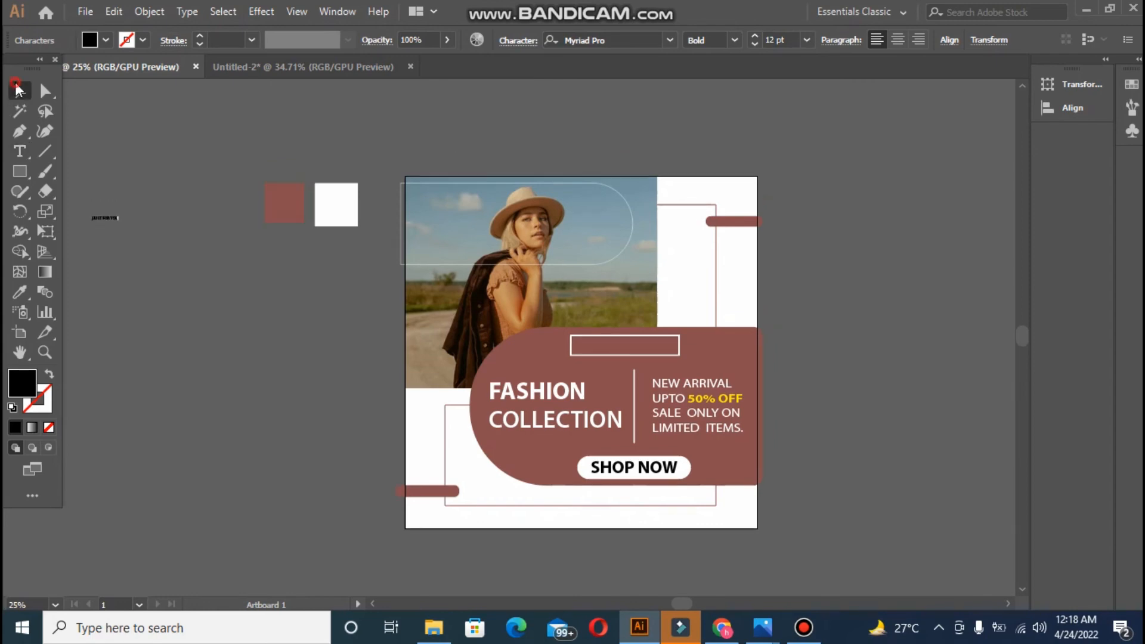
{"action": "left_click_drag", "start_coordinate": [119, 228], "coordinate": [221, 257]}
{"action": "left_click", "coordinate": [20, 292]}
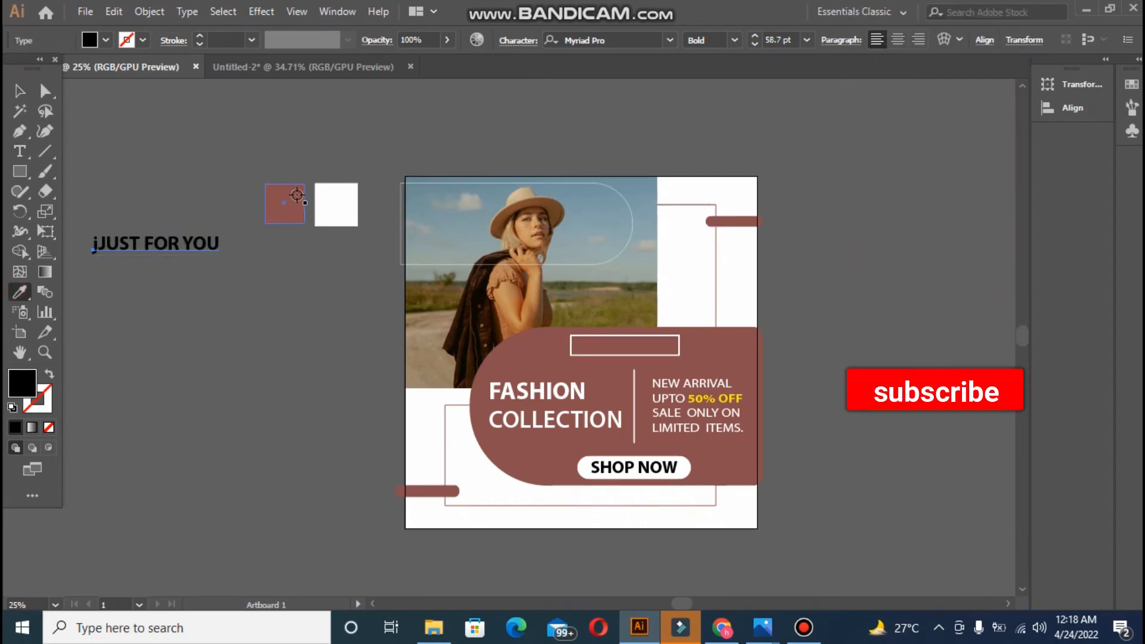
{"action": "left_click", "coordinate": [335, 204]}
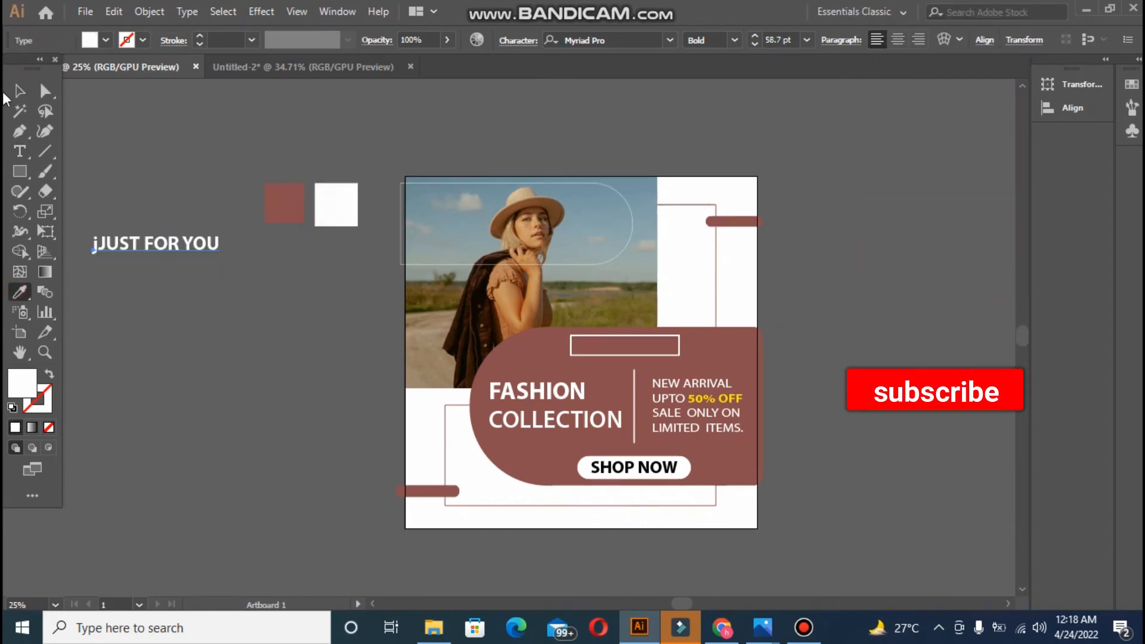
Step: Browse the font list and set the JUST FOR YOU text in the JELLYFRUIT font
{"action": "left_click", "coordinate": [508, 38]}
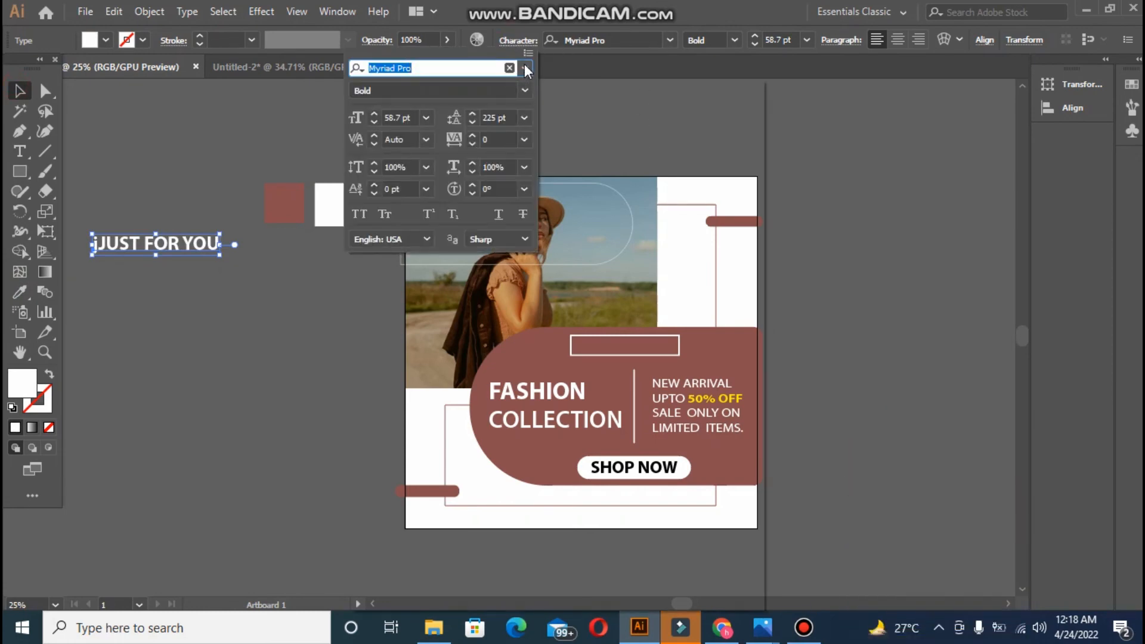
{"action": "left_click", "coordinate": [524, 68]}
{"action": "left_click", "coordinate": [516, 14]}
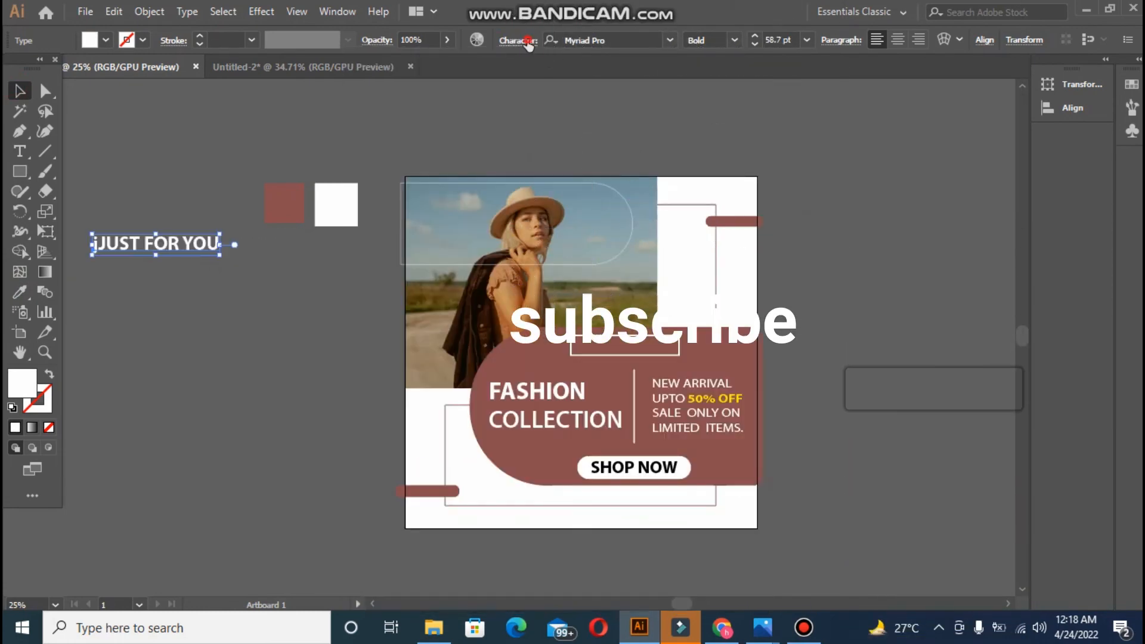
{"action": "left_click", "coordinate": [527, 39]}
{"action": "left_click", "coordinate": [524, 68]}
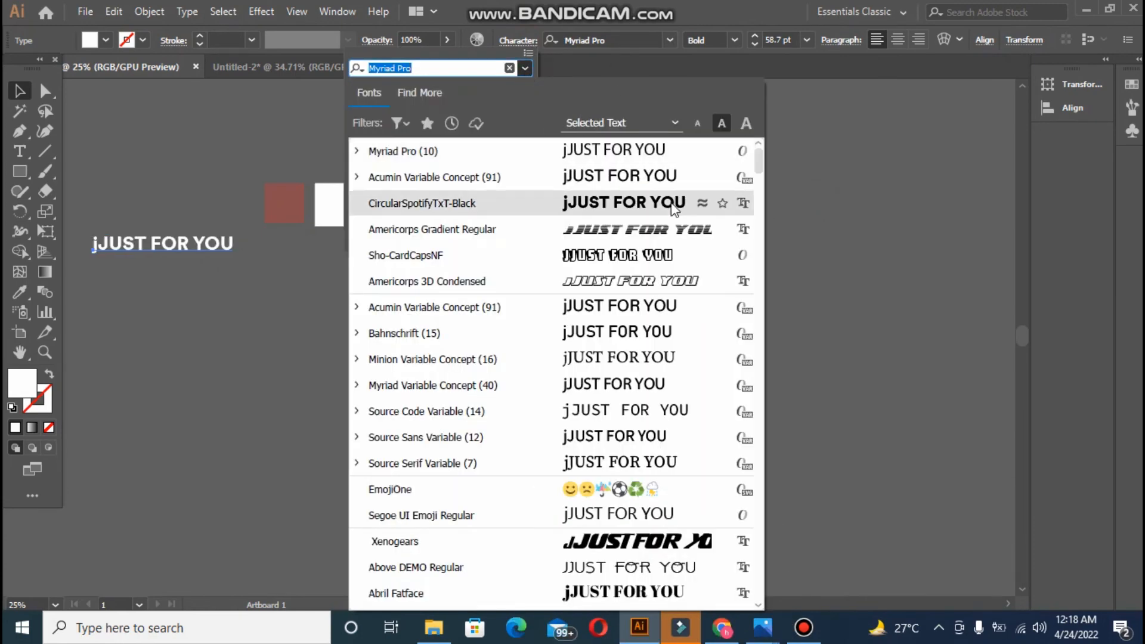
{"action": "scroll", "coordinate": [758, 179], "scroll_direction": "down", "scroll_amount": 4}
{"action": "left_click", "coordinate": [757, 245]}
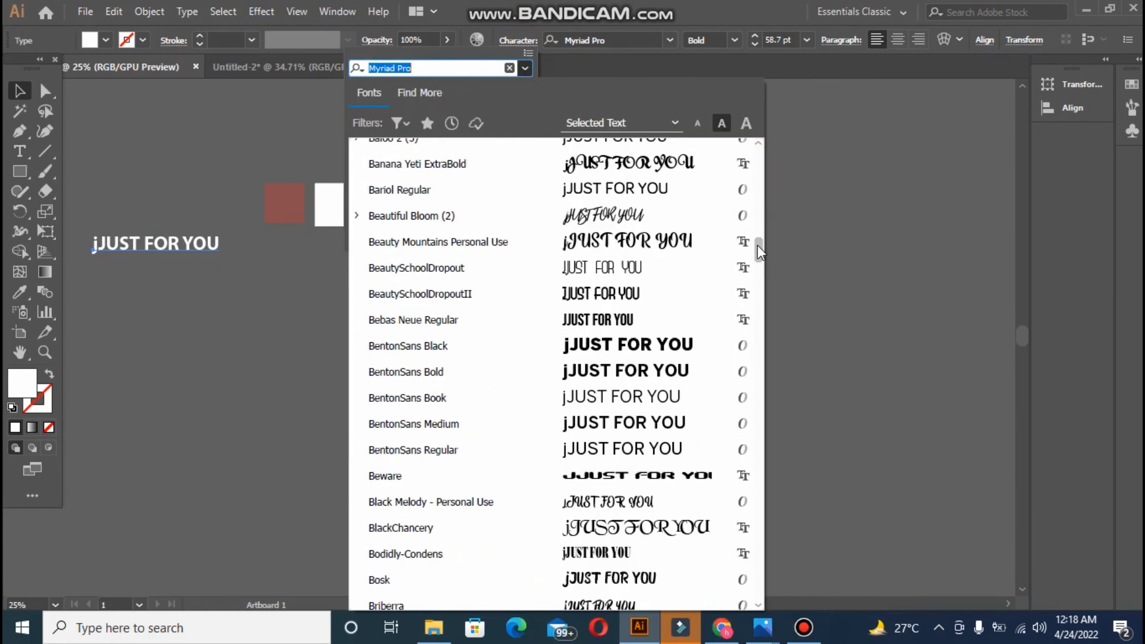
{"action": "left_click_drag", "start_coordinate": [757, 243], "coordinate": [757, 306]}
{"action": "left_click_drag", "start_coordinate": [759, 320], "coordinate": [760, 341]}
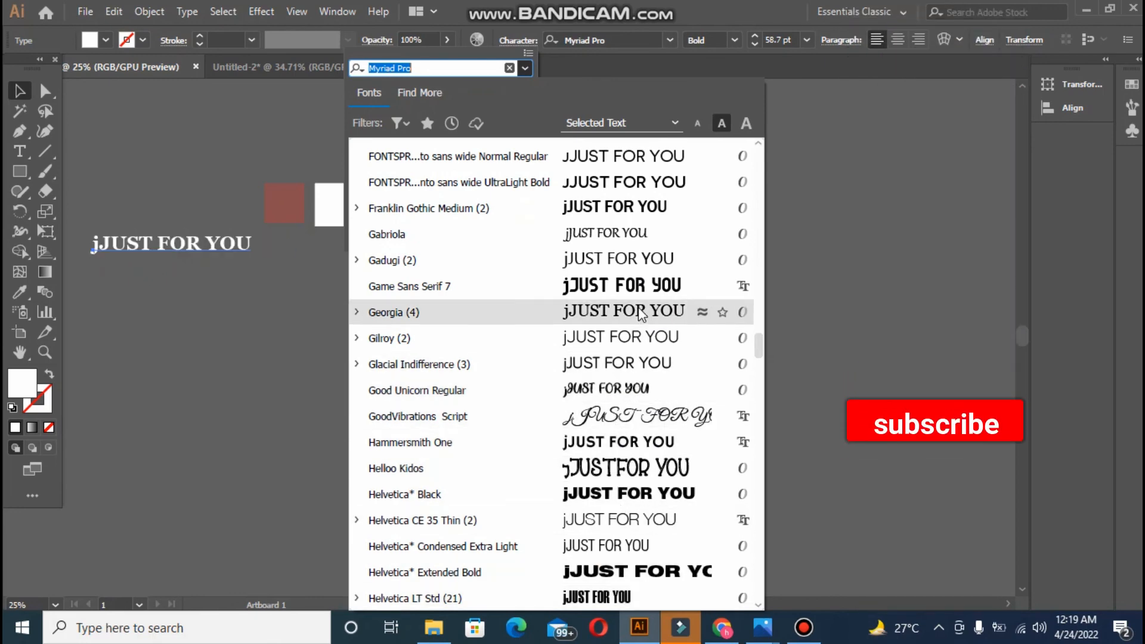
{"action": "left_click_drag", "start_coordinate": [760, 347], "coordinate": [762, 384]}
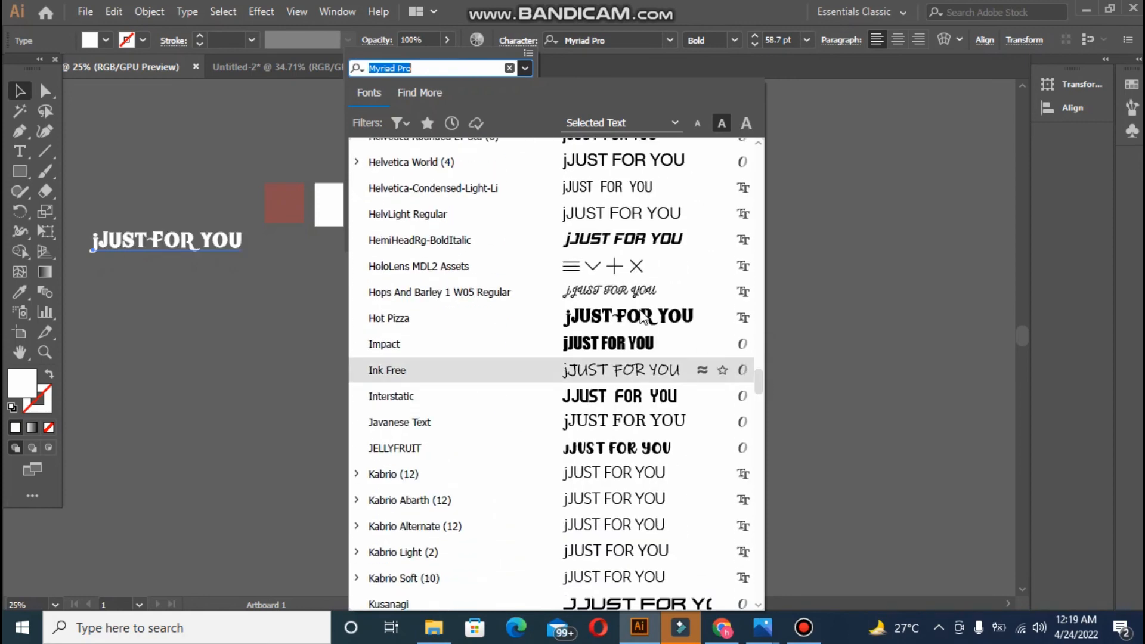
{"action": "left_click_drag", "start_coordinate": [758, 394], "coordinate": [760, 396]}
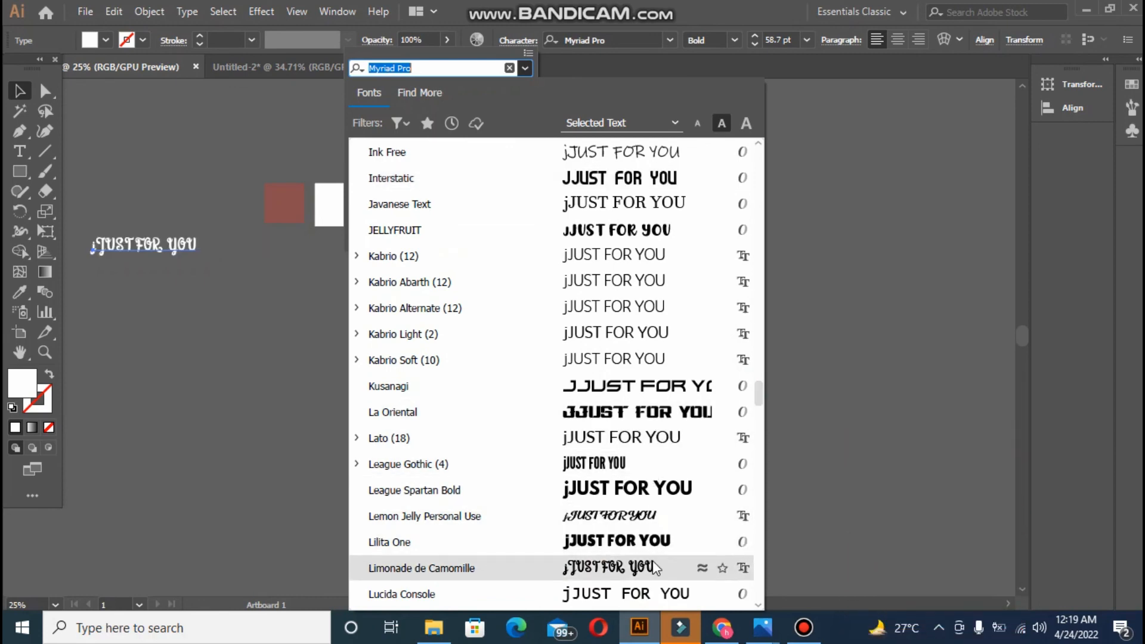
{"action": "scroll", "coordinate": [760, 403], "scroll_direction": "down", "scroll_amount": 2}
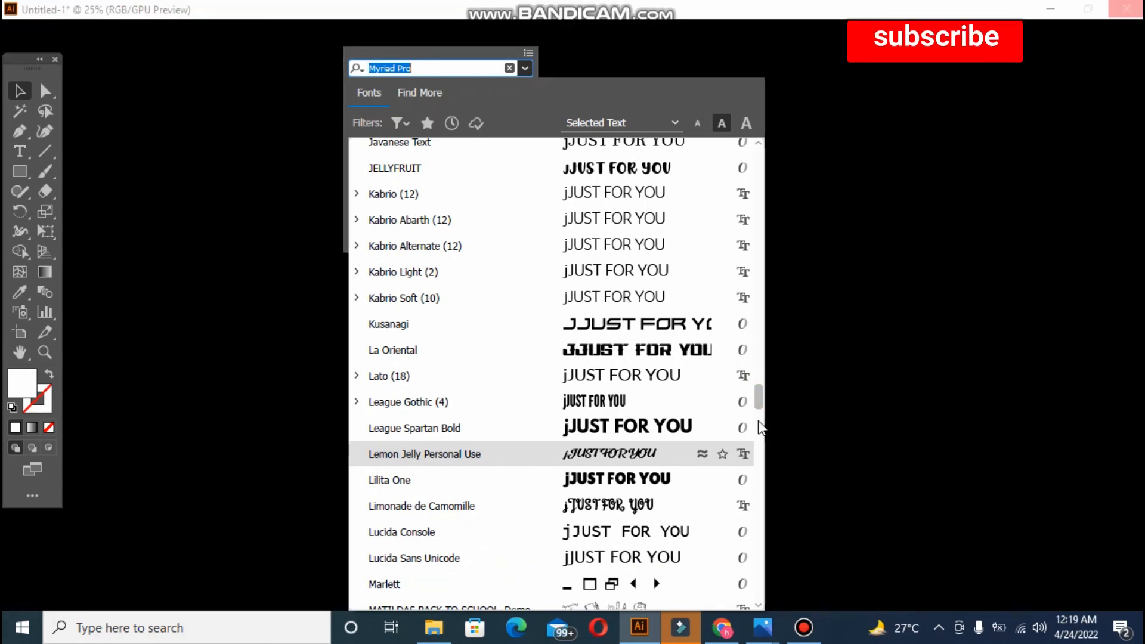
{"action": "scroll", "coordinate": [576, 197], "scroll_direction": "up", "scroll_amount": 5}
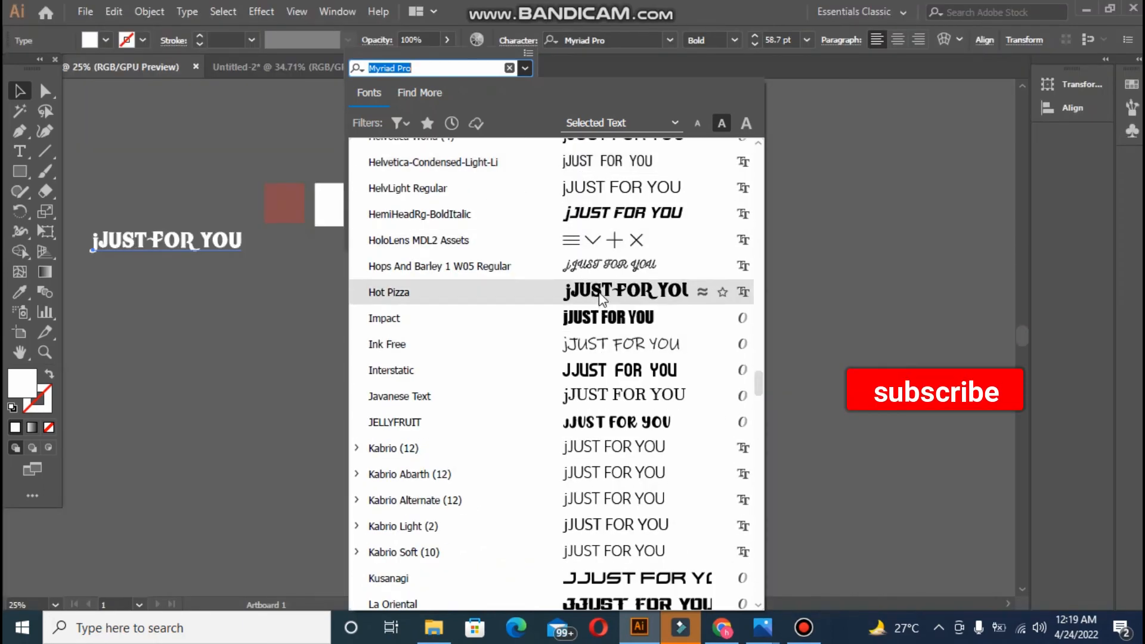
{"action": "left_click", "coordinate": [639, 423]}
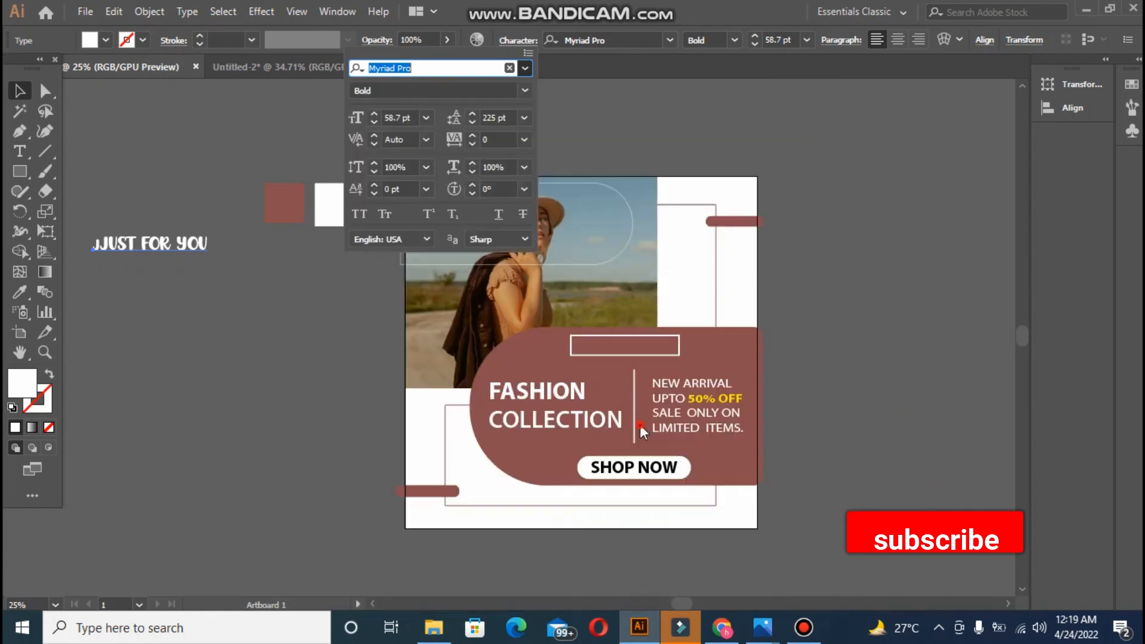
Step: Remove the stray leading j from the JUST FOR YOU text and scale the text down to fit the white outlined rectangle
{"action": "left_click", "coordinate": [103, 244]}
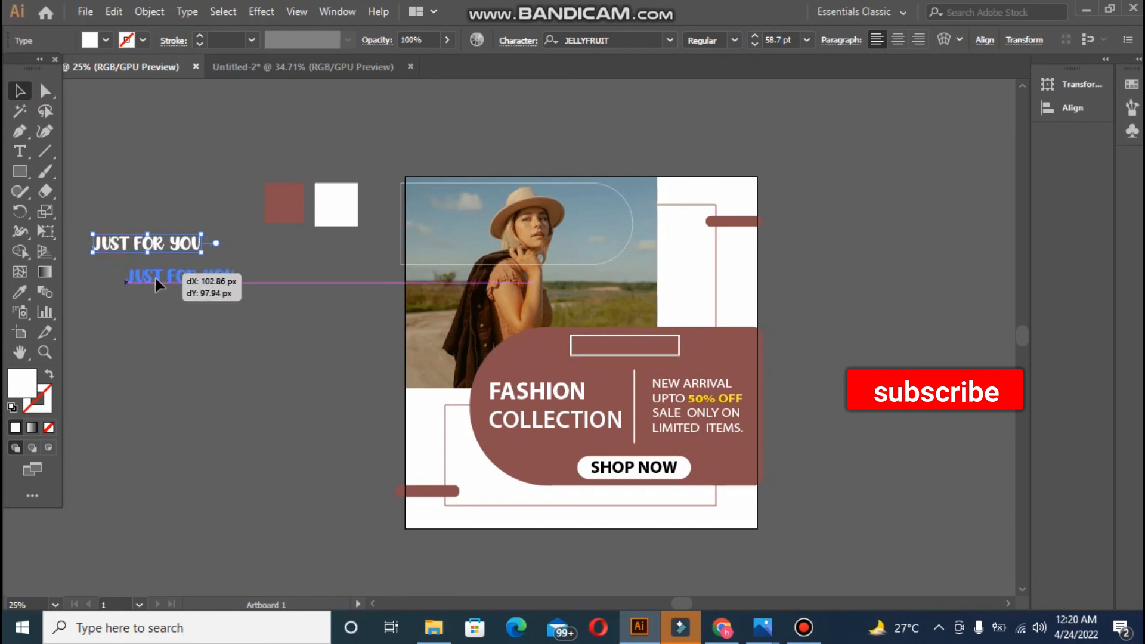
{"action": "left_click_drag", "start_coordinate": [155, 278], "coordinate": [162, 281]}
{"action": "left_click_drag", "start_coordinate": [241, 289], "coordinate": [211, 285]}
Step: Enlarge the white outlined rectangle slightly toward the lower right and set its stroke to 2 pt
{"action": "left_click", "coordinate": [672, 351]}
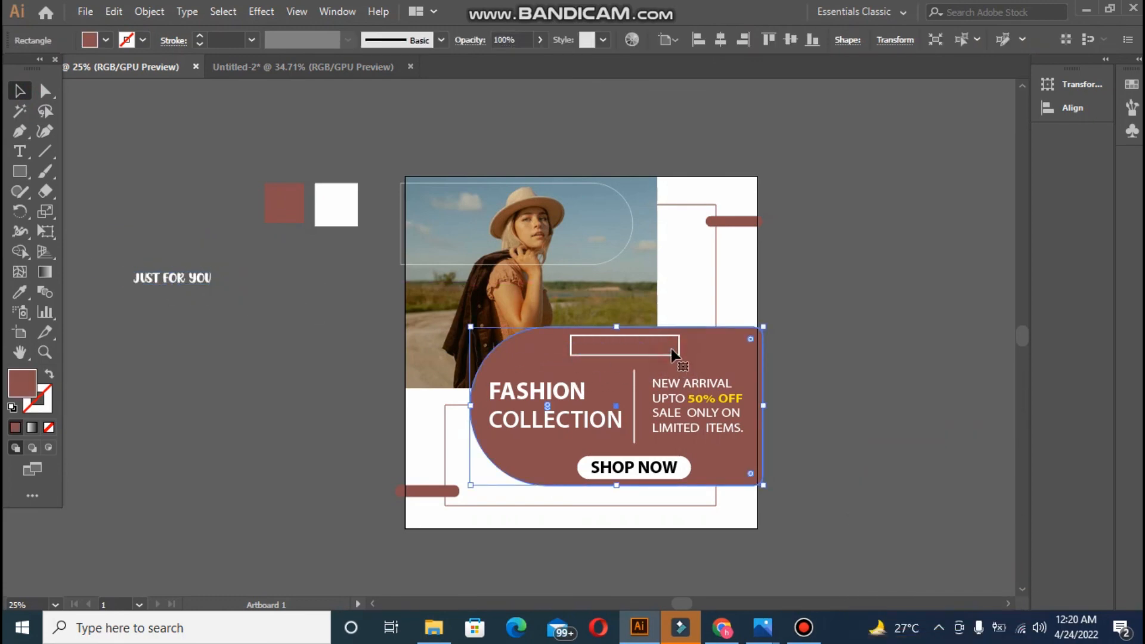
{"action": "left_click", "coordinate": [678, 355]}
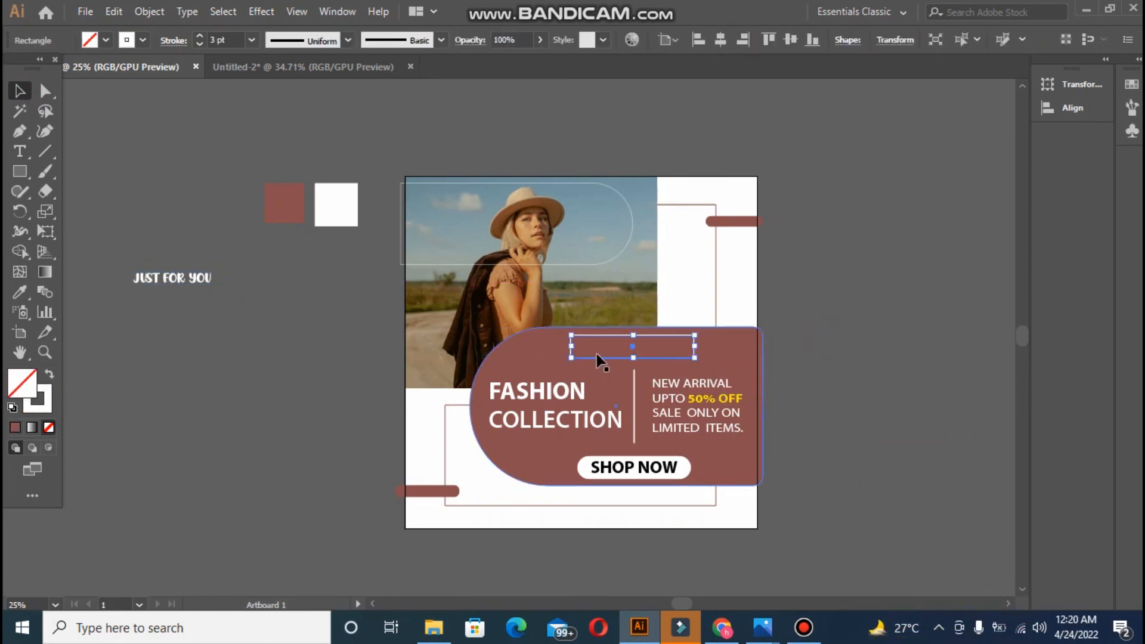
{"action": "left_click", "coordinate": [201, 46]}
{"action": "left_click", "coordinate": [196, 162]}
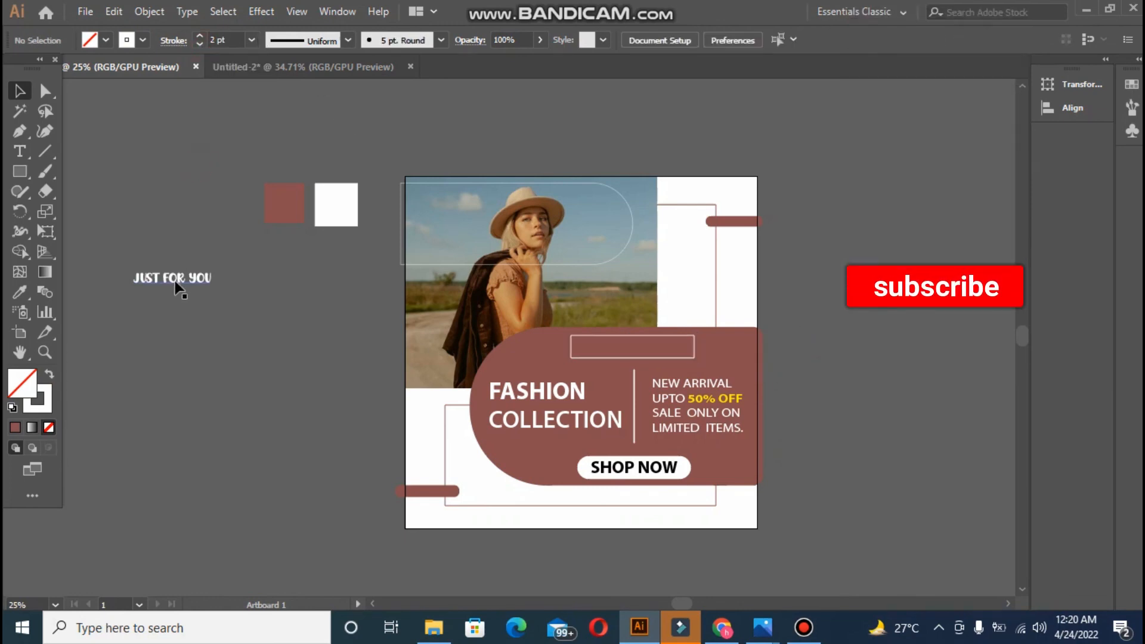
Step: Move the JUST FOR YOU text into the white outlined rectangle and centre it inside
{"action": "mouse_move", "coordinate": [170, 280]}
{"action": "left_mouse_down"}
{"action": "mouse_move", "coordinate": [681, 361]}
{"action": "mouse_move", "coordinate": [626, 346]}
{"action": "left_mouse_up"}
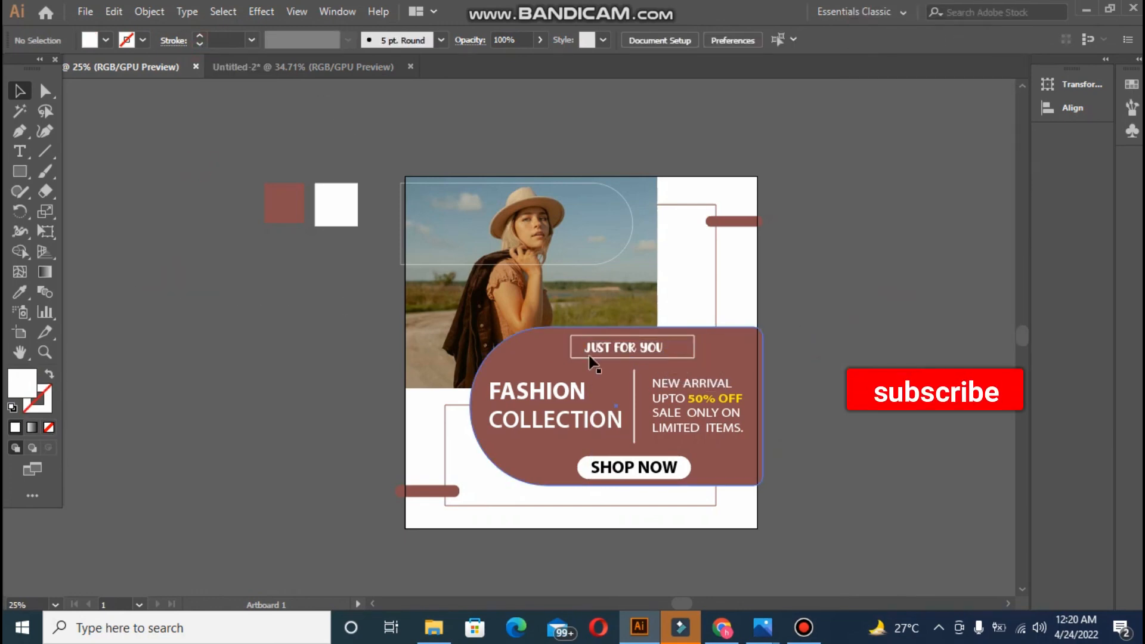
{"action": "left_click", "coordinate": [588, 351]}
{"action": "left_click", "coordinate": [589, 341], "text": "shift"}
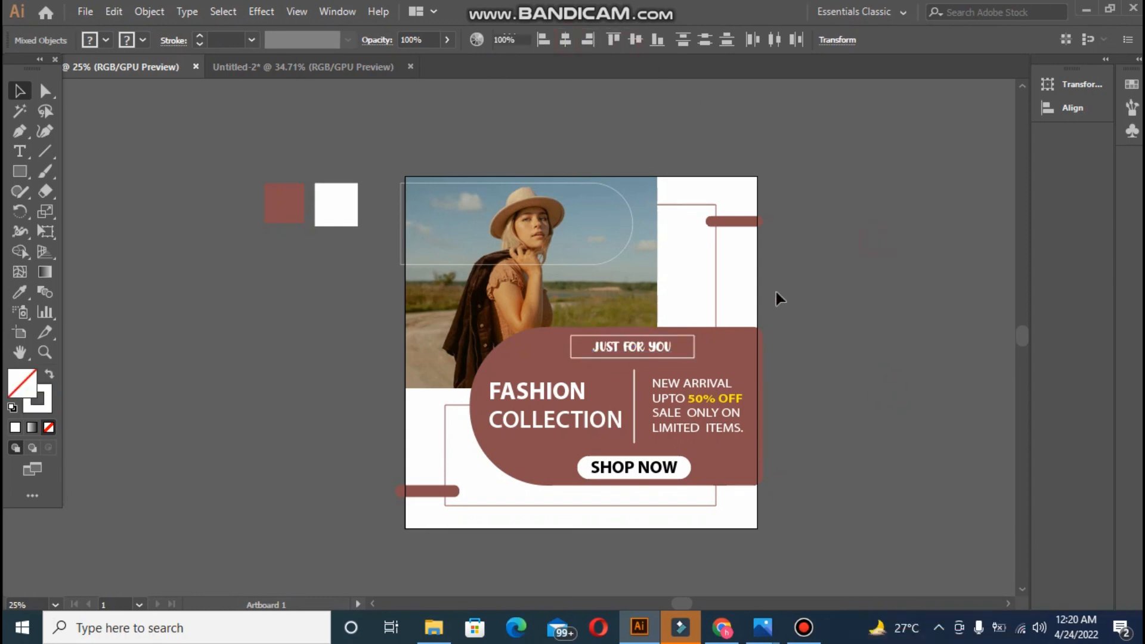
{"action": "left_click", "coordinate": [775, 292]}
Step: Group the JUST FOR YOU text with its outline, and group the SHOP NOW text with its white button
{"action": "left_click", "coordinate": [572, 353]}
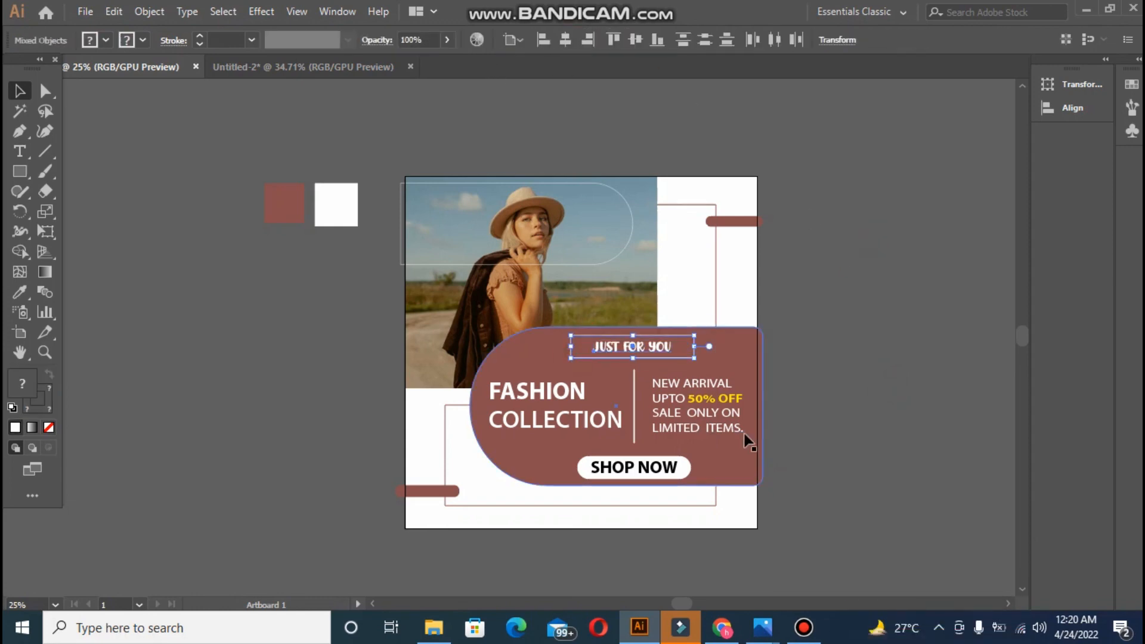
{"action": "left_click", "coordinate": [823, 410]}
{"action": "left_click", "coordinate": [674, 470]}
{"action": "left_click", "coordinate": [682, 474], "text": "shift"}
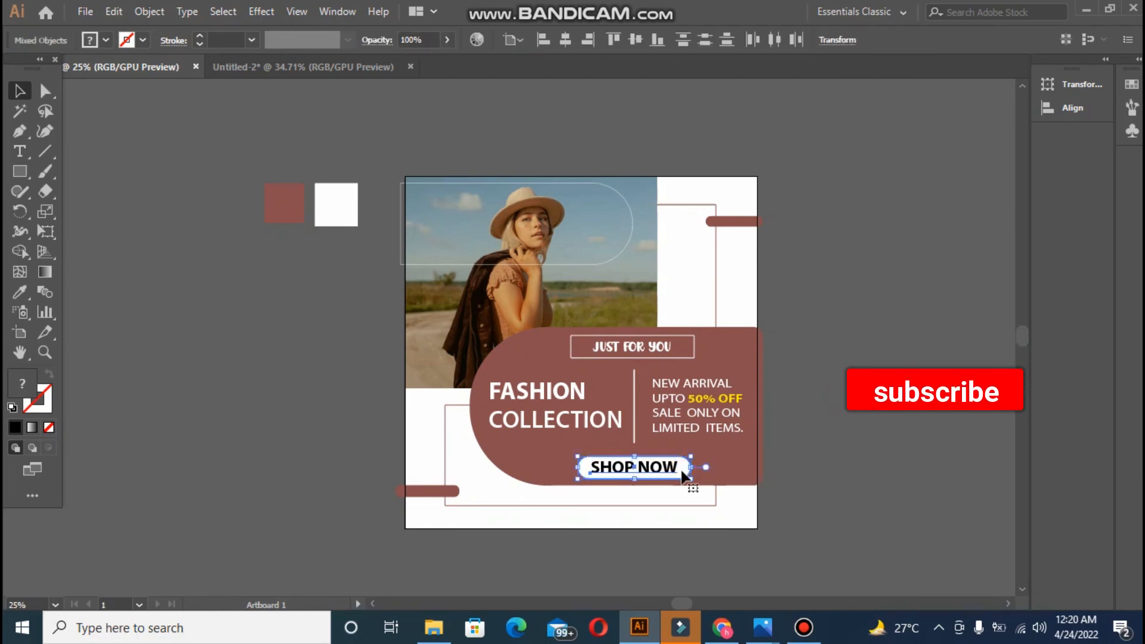
{"action": "left_click", "coordinate": [829, 450]}
{"action": "left_click", "coordinate": [668, 469]}
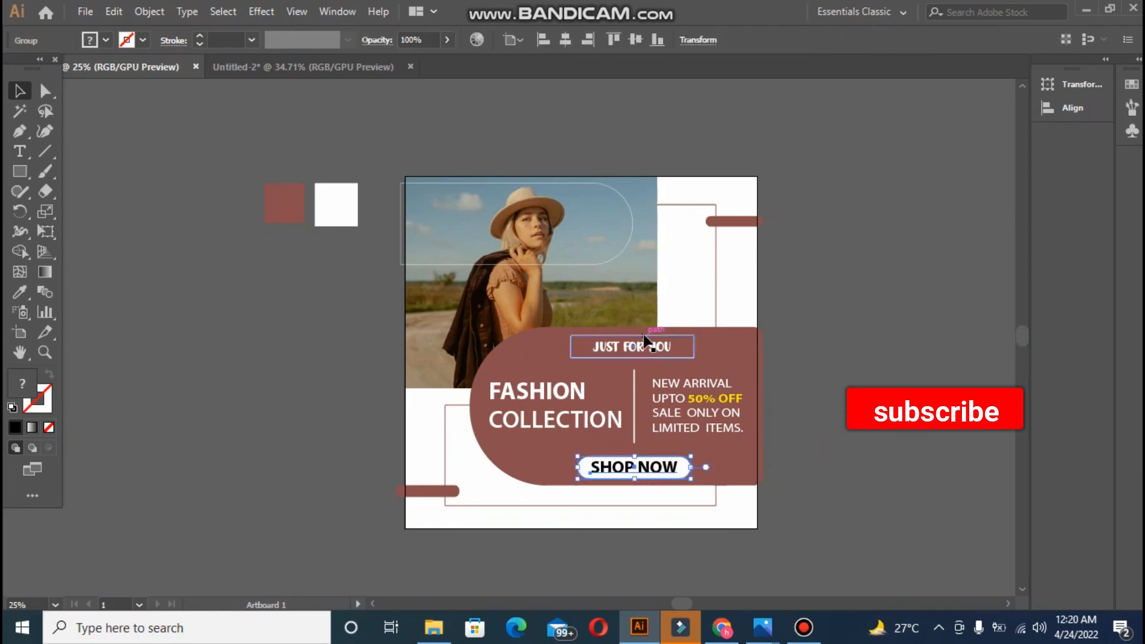
Step: Centre the SHOP NOW button horizontally on the JUST FOR YOU tag, using the tag as the key object
{"action": "left_click", "coordinate": [648, 345], "text": "shift"}
{"action": "left_click", "coordinate": [625, 350]}
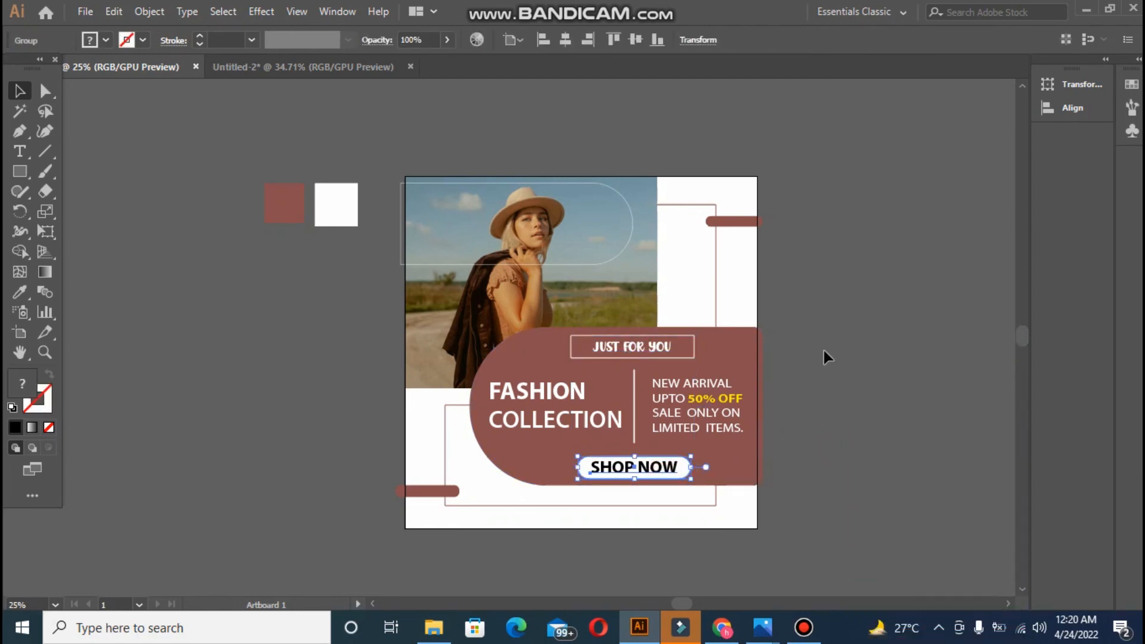
{"action": "left_click", "coordinate": [824, 353]}
{"action": "left_click", "coordinate": [632, 347]}
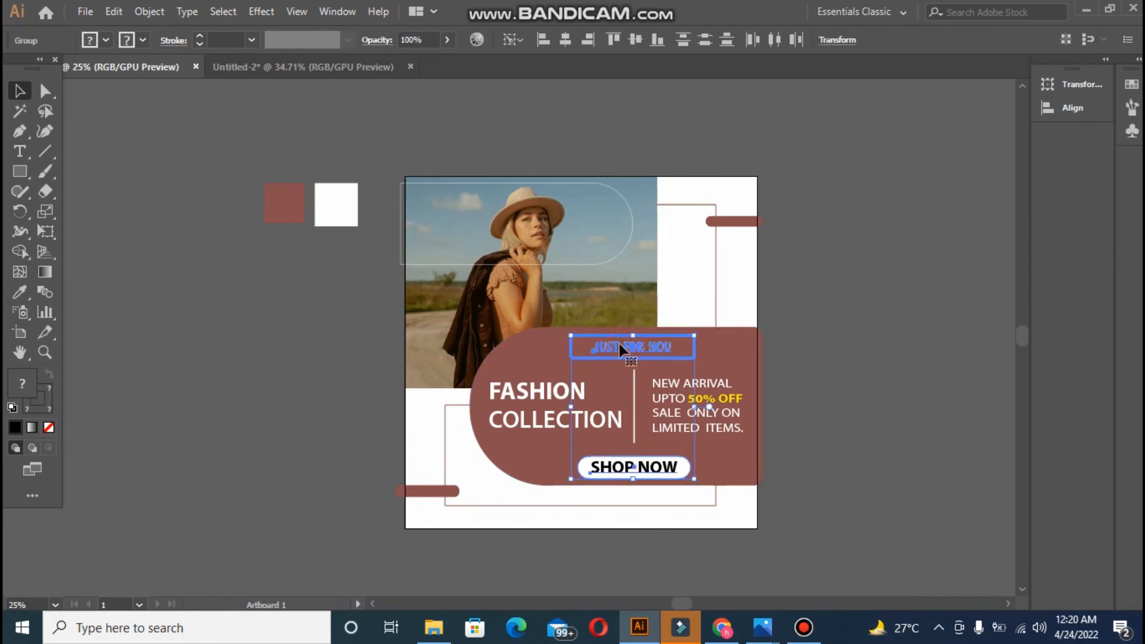
{"action": "left_click", "coordinate": [568, 42]}
{"action": "left_click", "coordinate": [822, 283]}
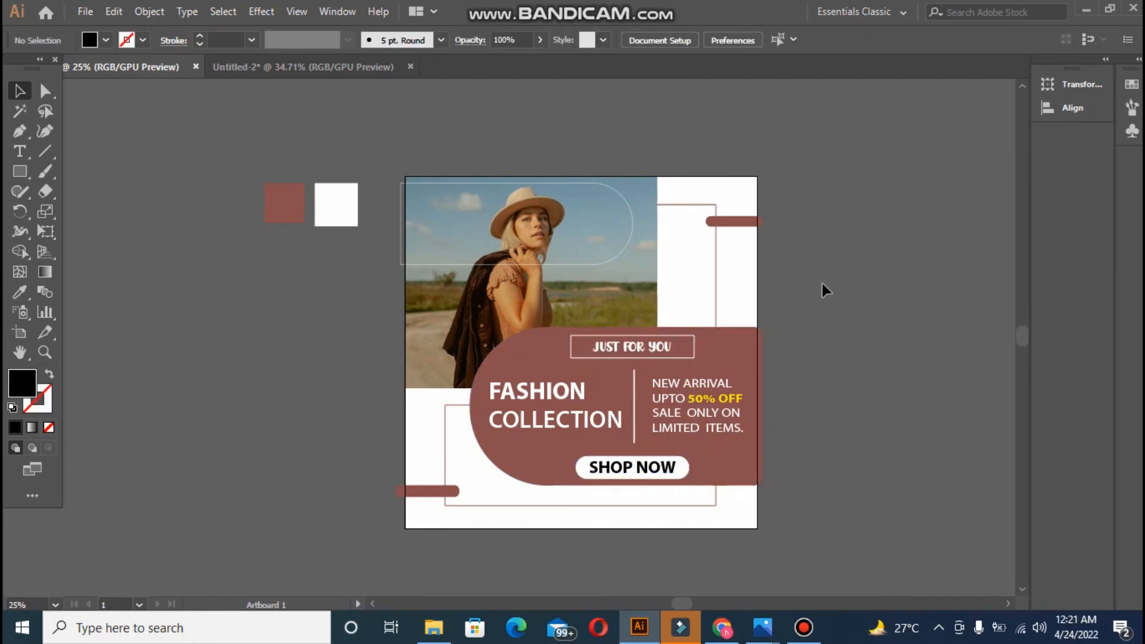
Step: Centre the JUST FOR YOU tag horizontally on the reddish-brown panel
{"action": "left_click", "coordinate": [593, 350]}
{"action": "left_click", "coordinate": [511, 352], "text": "shift"}
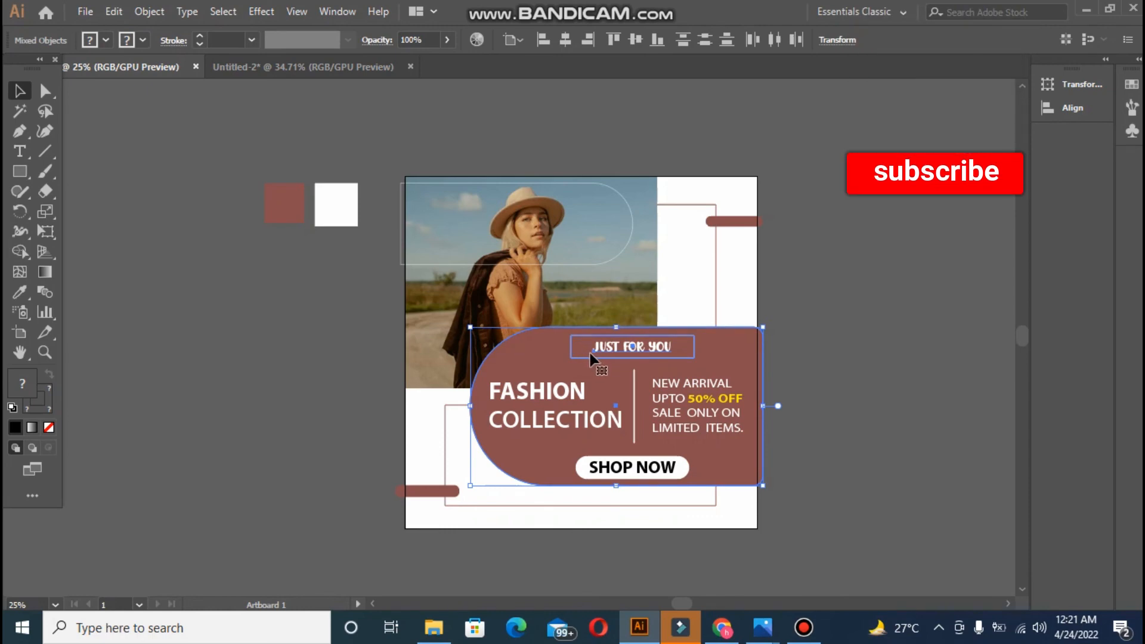
{"action": "left_click", "coordinate": [547, 326]}
{"action": "left_click", "coordinate": [831, 323]}
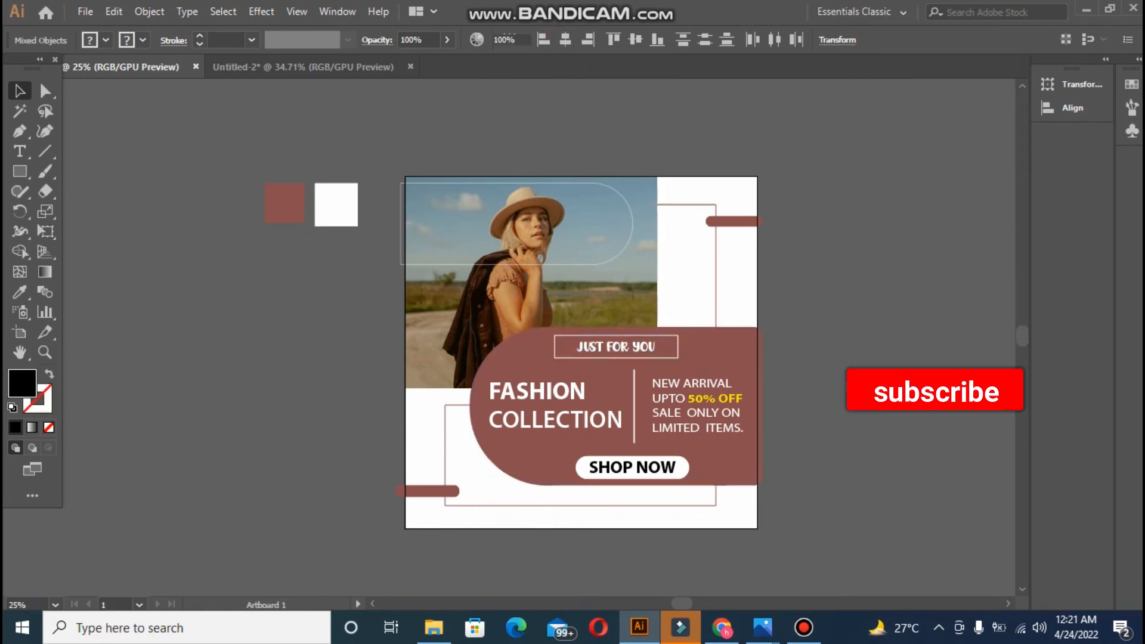
Step: Realign the SHOP NOW button horizontally to the centre of the repositioned JUST FOR YOU tag
{"action": "left_click", "coordinate": [638, 469]}
{"action": "left_click", "coordinate": [604, 347], "text": "shift"}
{"action": "left_click", "coordinate": [603, 346]}
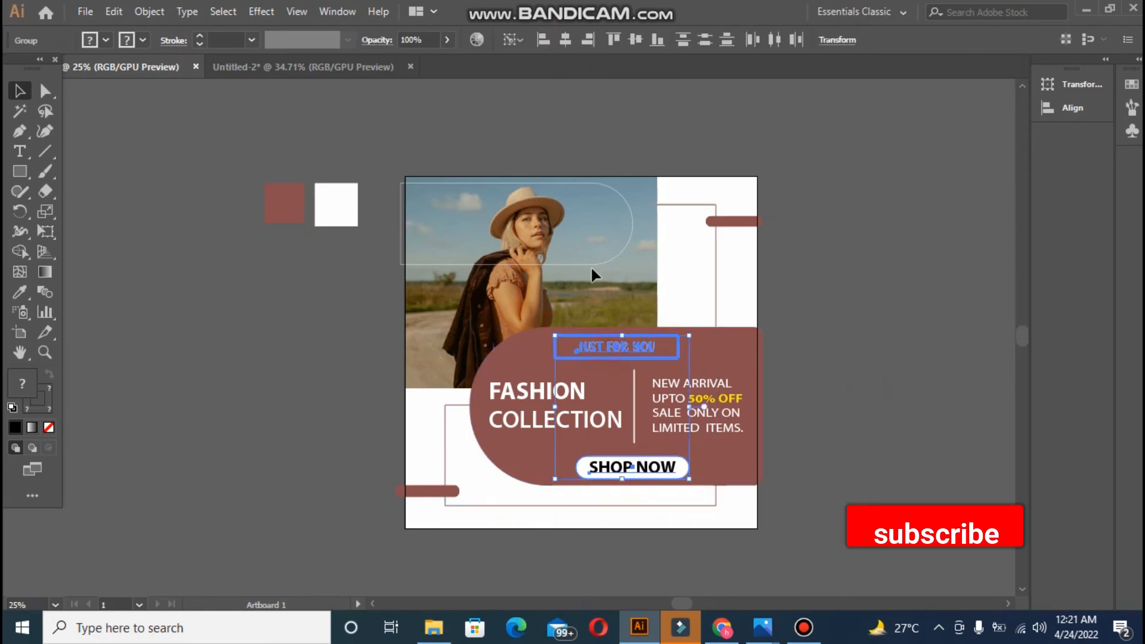
{"action": "left_click", "coordinate": [566, 42]}
{"action": "left_click", "coordinate": [870, 365]}
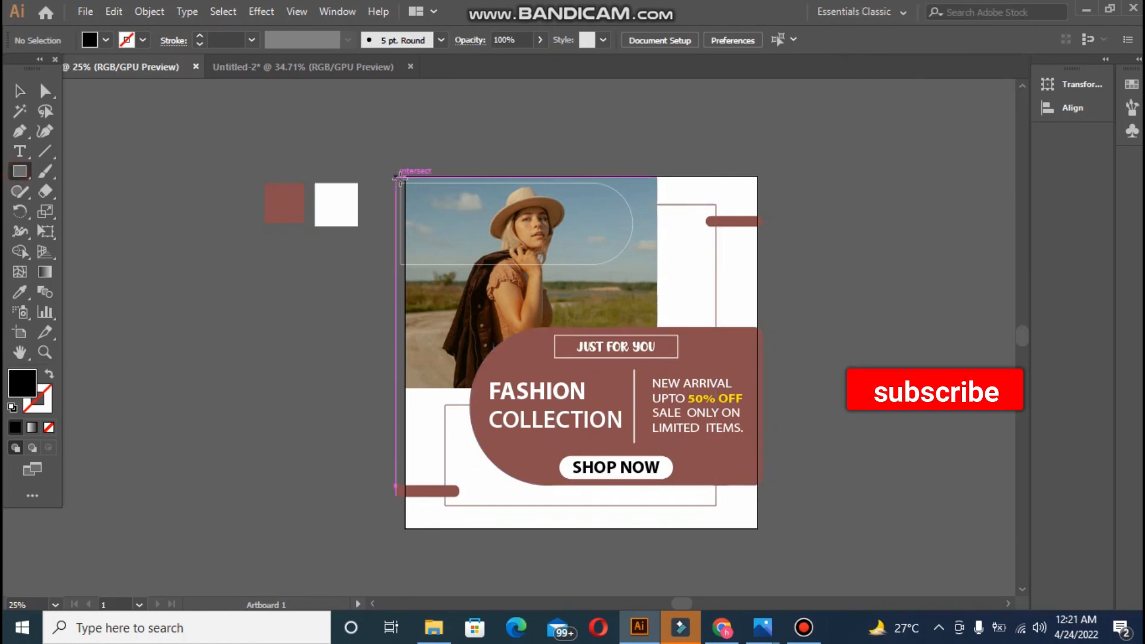
Step: Unlock all objects and clip the whole design to a new 1080 by 1080 px square covering the artboard
{"action": "left_click_drag", "start_coordinate": [406, 174], "coordinate": [757, 527]}
{"action": "key", "text": "ctrl+alt+2"}
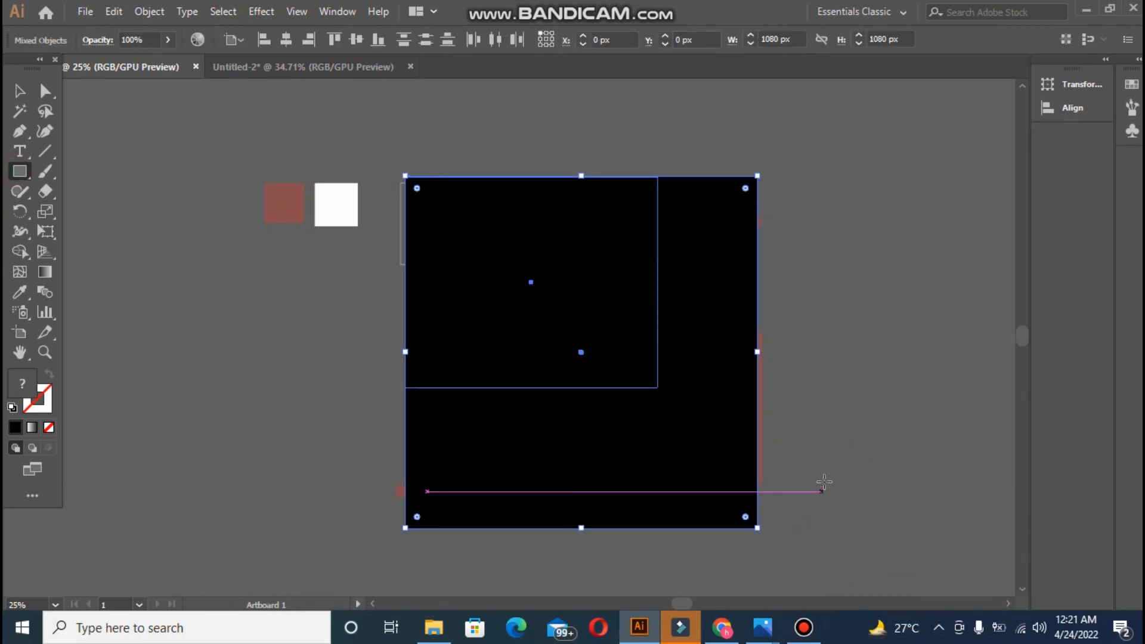
{"action": "key", "text": "ctrl+a"}
{"action": "right_click", "coordinate": [518, 349]}
{"action": "left_click", "coordinate": [594, 472]}
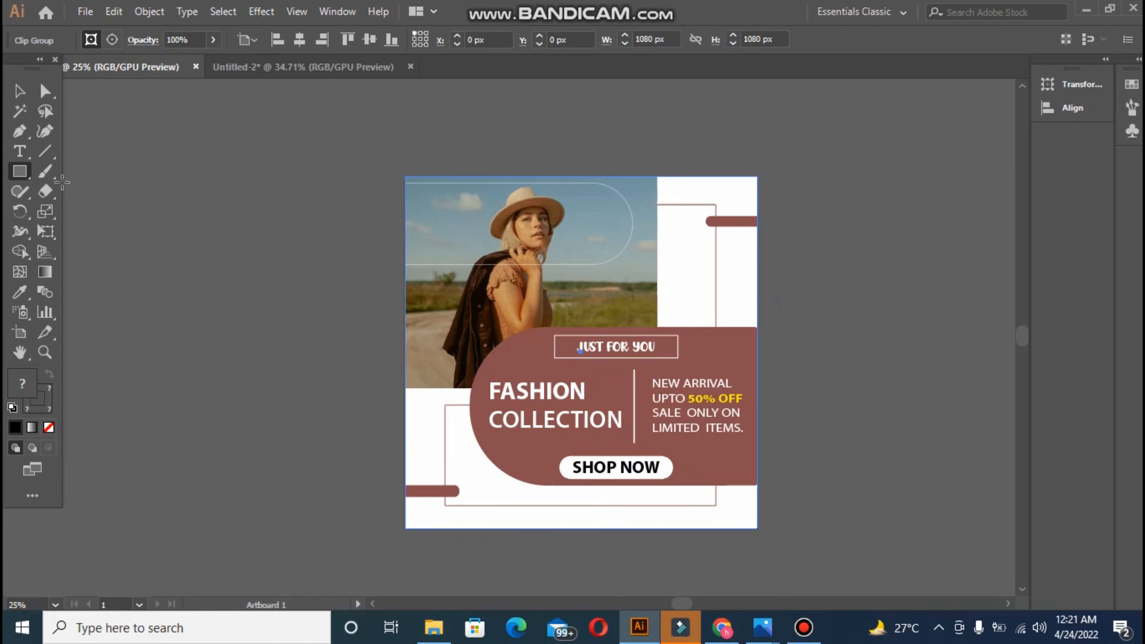
{"action": "left_click", "coordinate": [137, 203]}
{"action": "key", "text": "ctrl+0"}
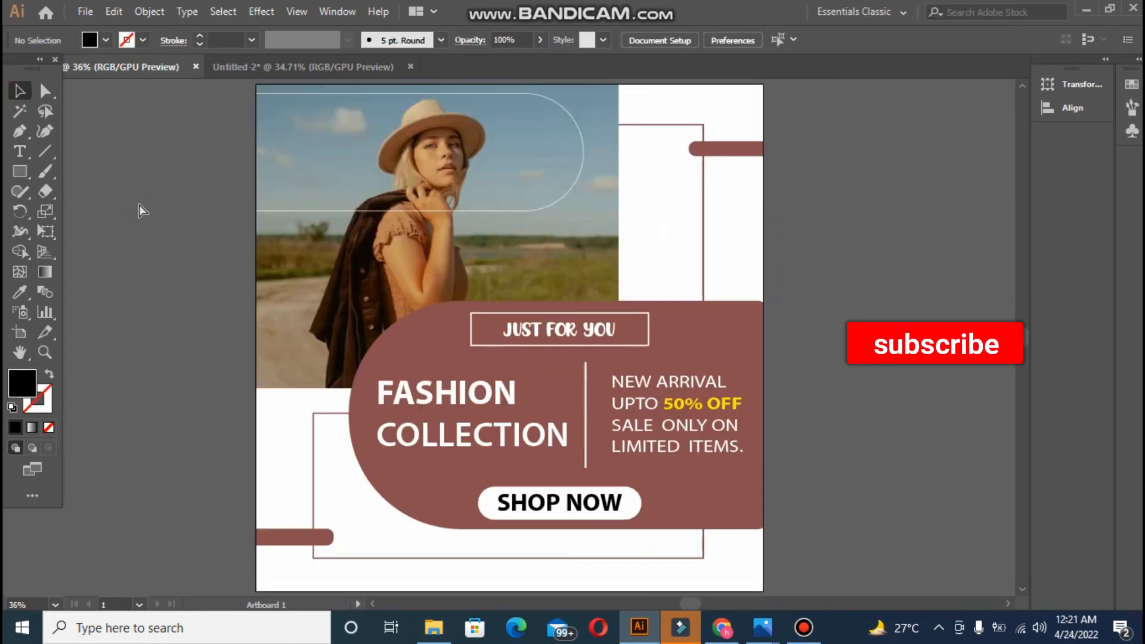
{"action": "key", "text": "ctrl+minus"}
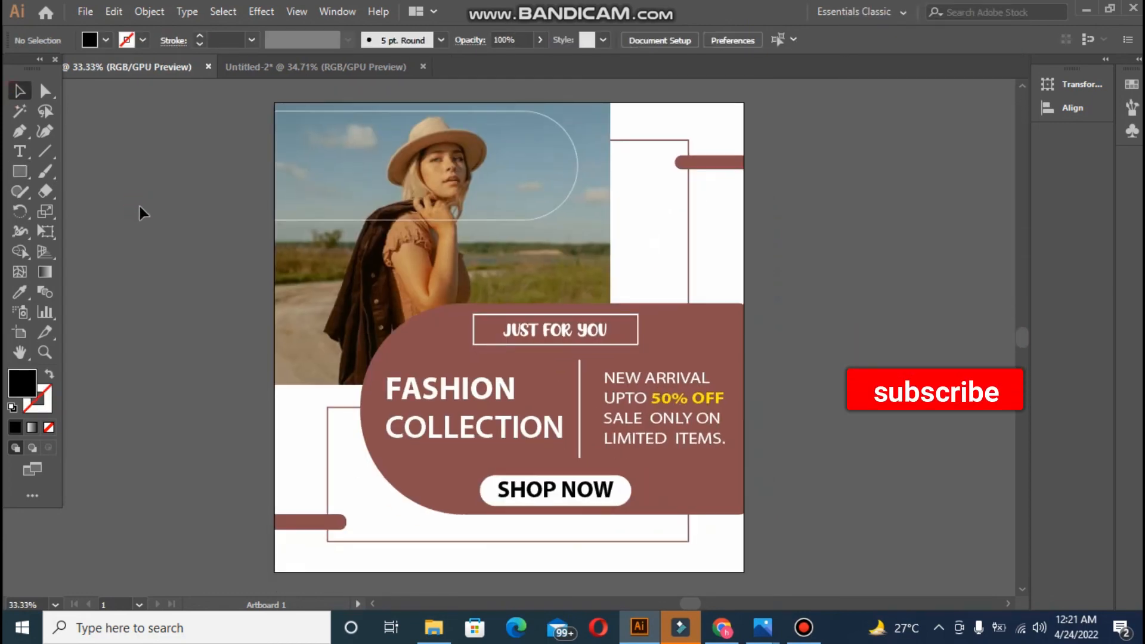
{"action": "left_click", "coordinate": [803, 627]}
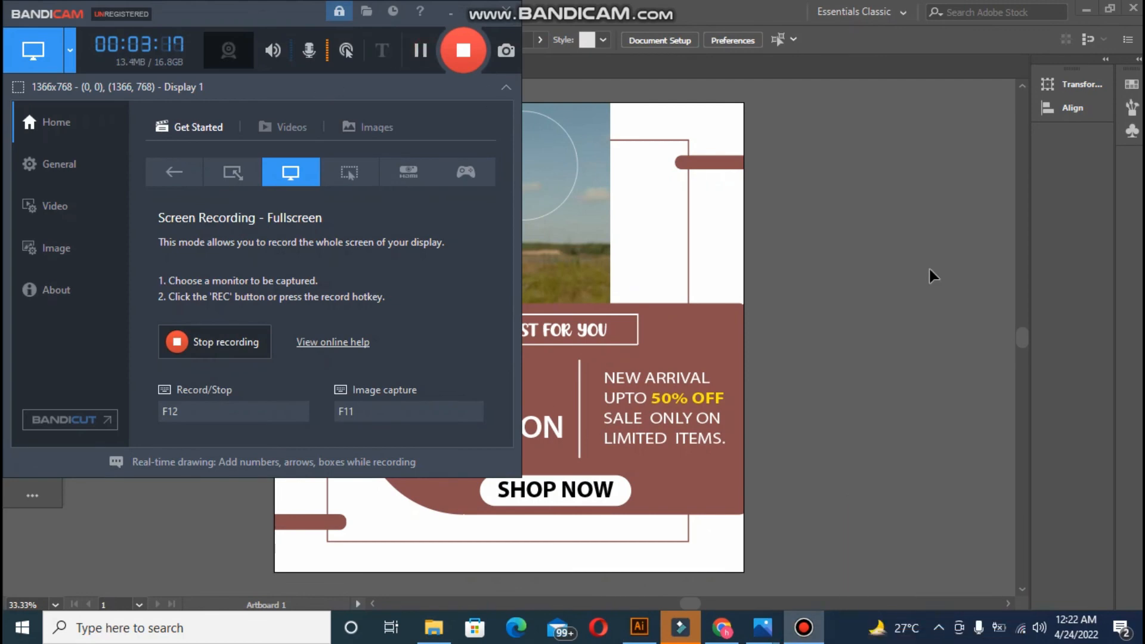
{"action": "left_click", "coordinate": [885, 269]}
Step: Undo the clipping mask and delete the black square covering the artboard
{"action": "key", "text": "ctrl+z"}
{"action": "left_click", "coordinate": [245, 292]}
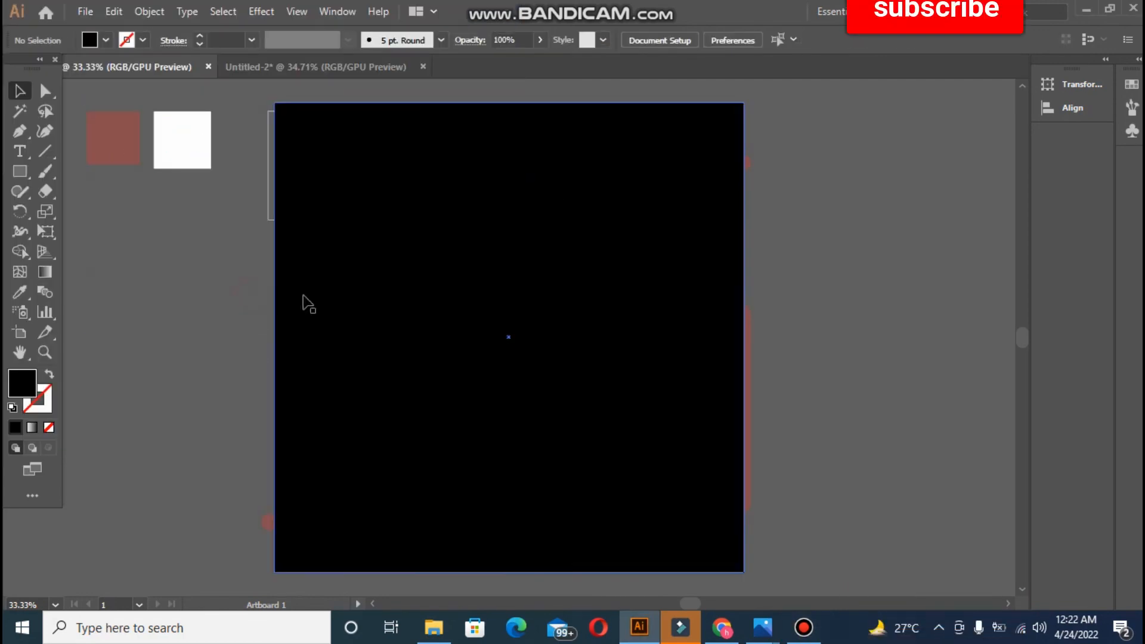
{"action": "left_click", "coordinate": [304, 294]}
{"action": "key", "text": "Delete"}
Step: Try a light pink and a light grey (D1CBCB) fill on the white background rectangle
{"action": "left_click", "coordinate": [294, 435]}
{"action": "double_click", "coordinate": [21, 381]}
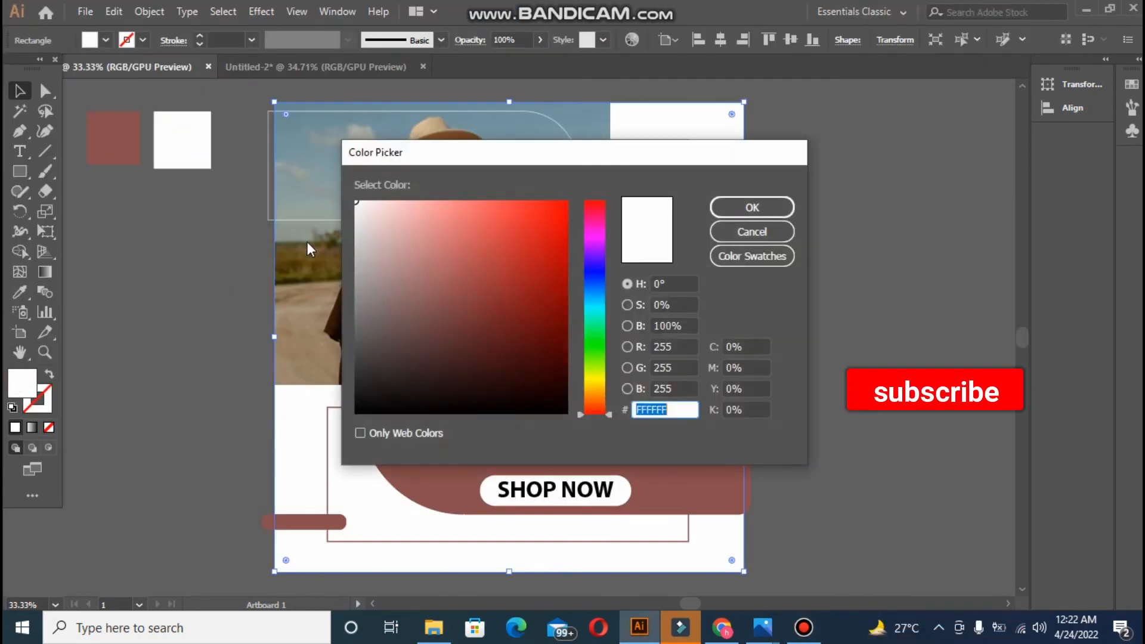
{"action": "left_click", "coordinate": [775, 215]}
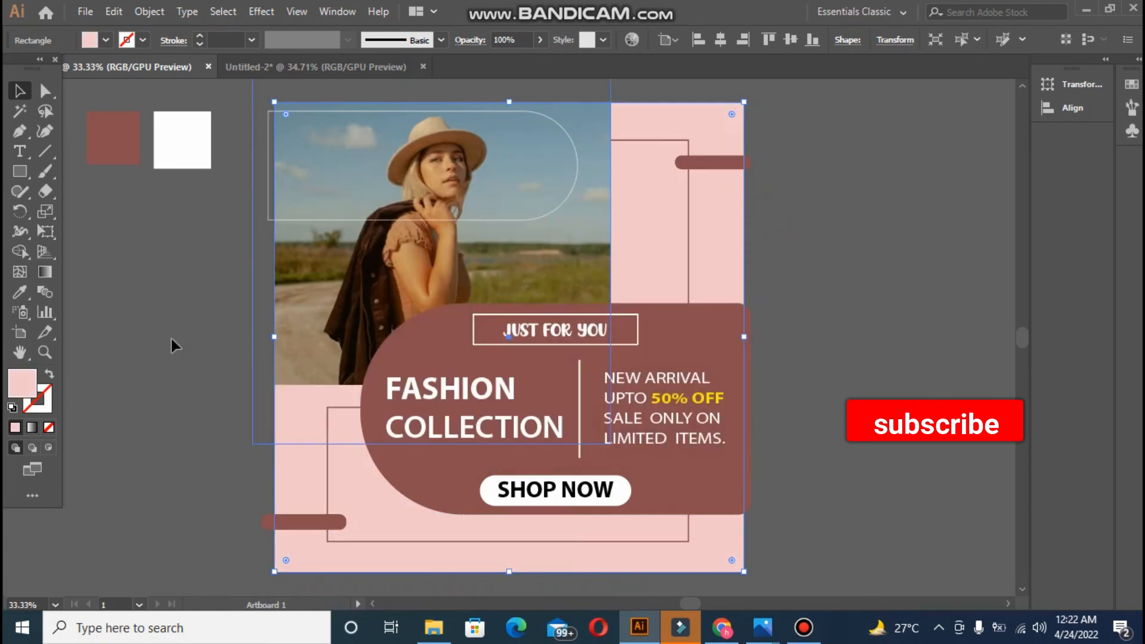
{"action": "double_click", "coordinate": [21, 382]}
{"action": "left_click", "coordinate": [363, 218]}
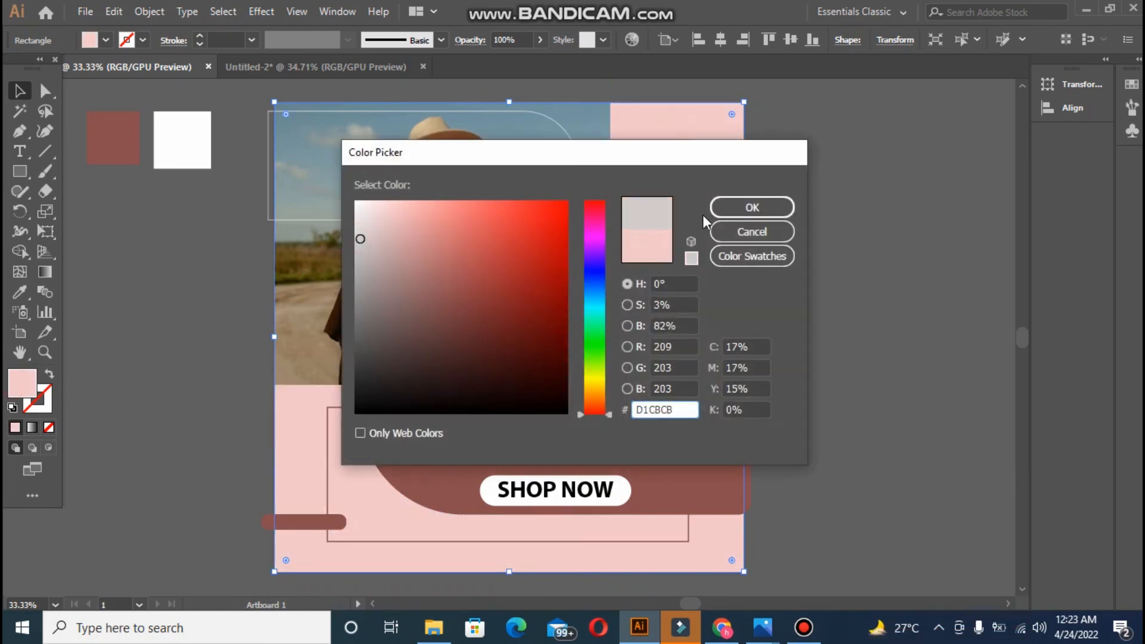
{"action": "left_click", "coordinate": [724, 209]}
Step: Set the background rectangle's fill to the light beige EACEB0 and deselect it
{"action": "double_click", "coordinate": [17, 388]}
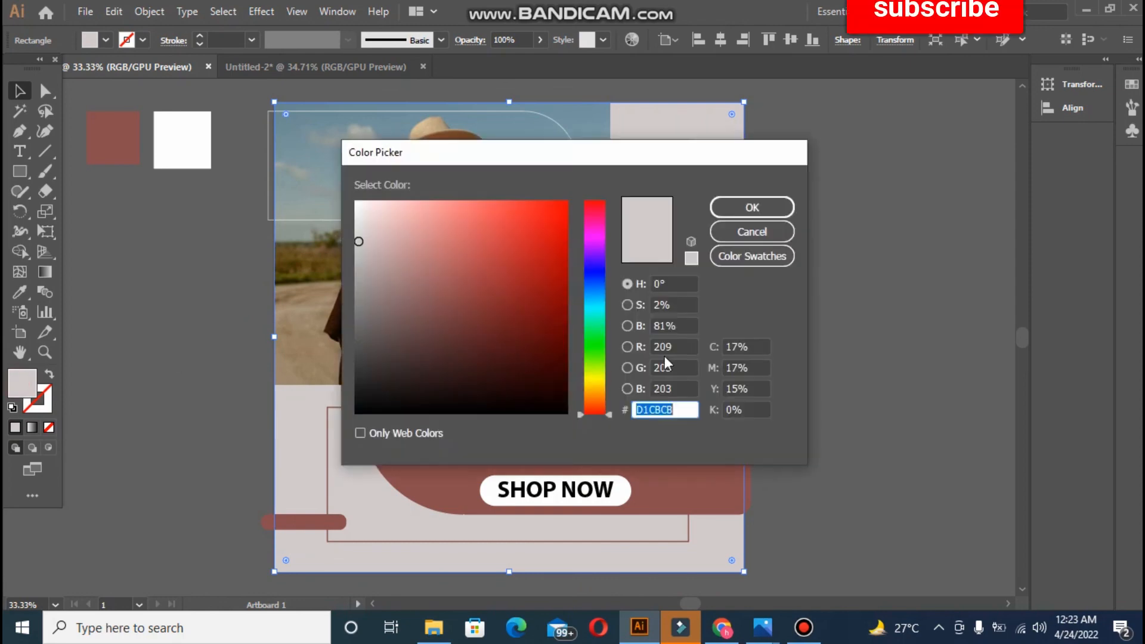
{"action": "left_click", "coordinate": [594, 389]}
{"action": "left_click", "coordinate": [409, 243]}
{"action": "left_click", "coordinate": [440, 243]}
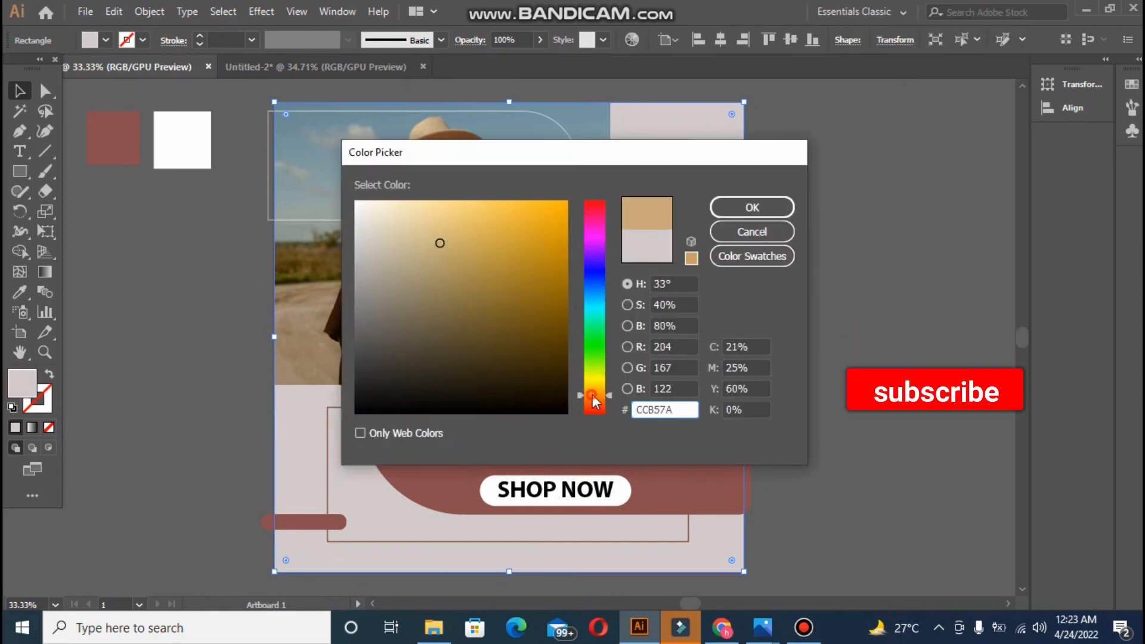
{"action": "mouse_move", "coordinate": [434, 221]}
{"action": "left_mouse_down"}
{"action": "mouse_move", "coordinate": [448, 220]}
{"action": "mouse_move", "coordinate": [420, 229]}
{"action": "left_mouse_up"}
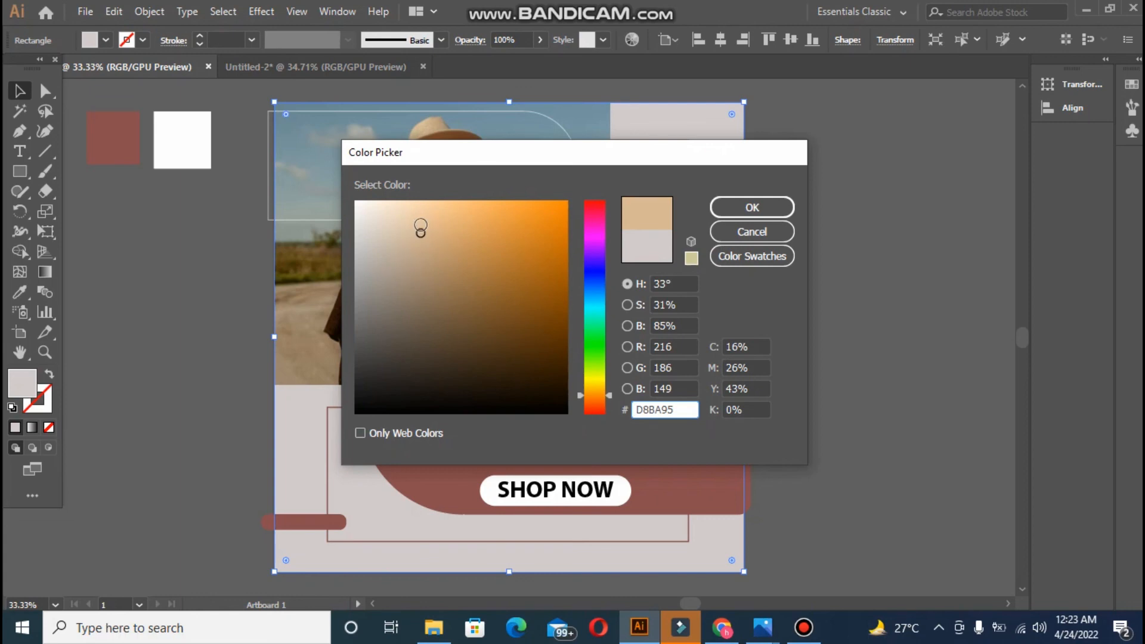
{"action": "left_click", "coordinate": [745, 209]}
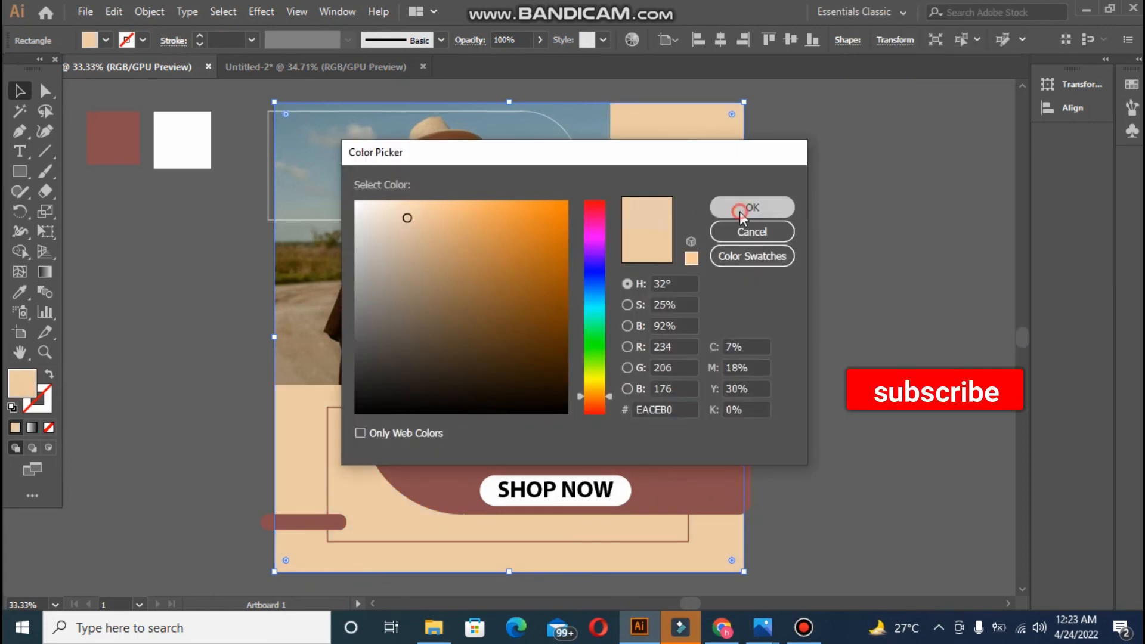
{"action": "left_click", "coordinate": [740, 212]}
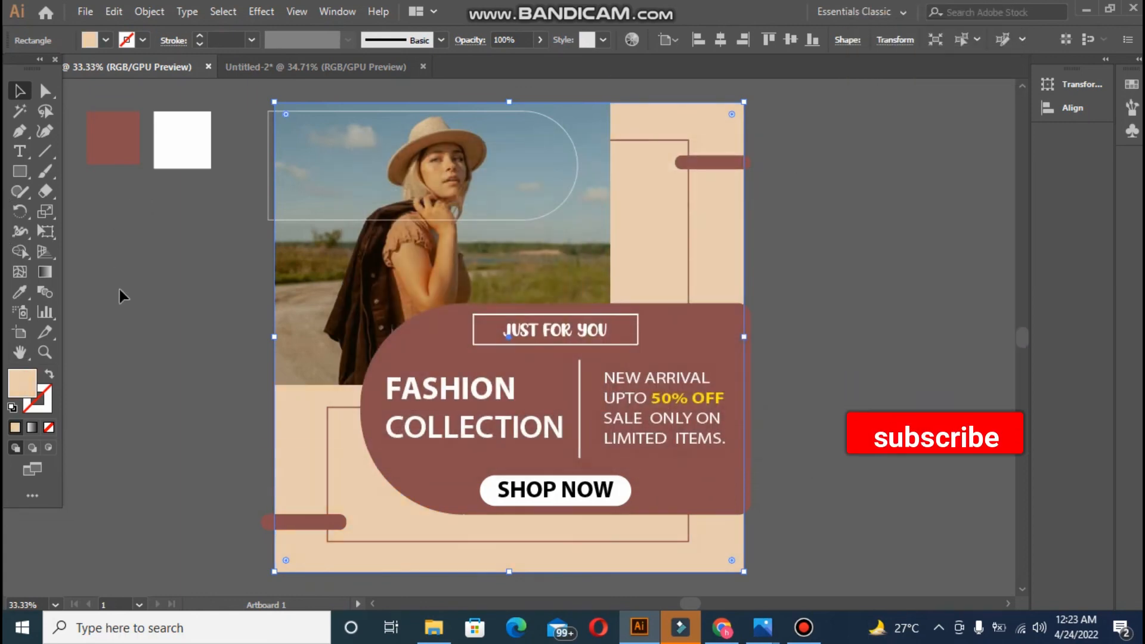
{"action": "left_click", "coordinate": [119, 290]}
Step: Ungroup the SHOP NOW button and fill its white rounded shape with the background's beige
{"action": "right_click", "coordinate": [617, 500]}
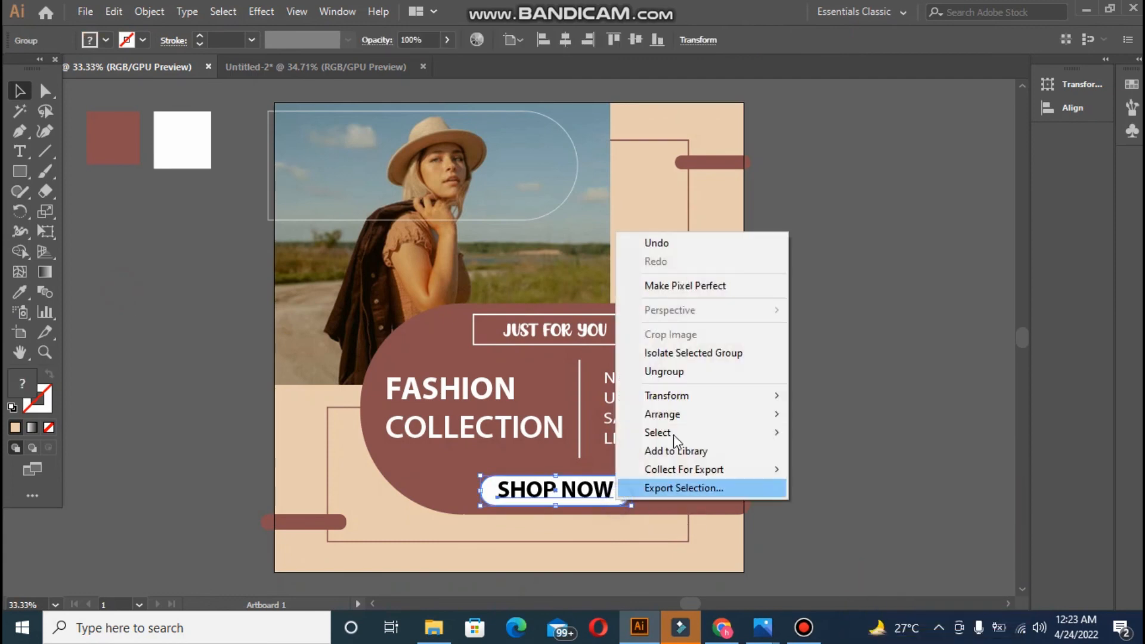
{"action": "left_click", "coordinate": [699, 373]}
{"action": "left_click", "coordinate": [825, 442]}
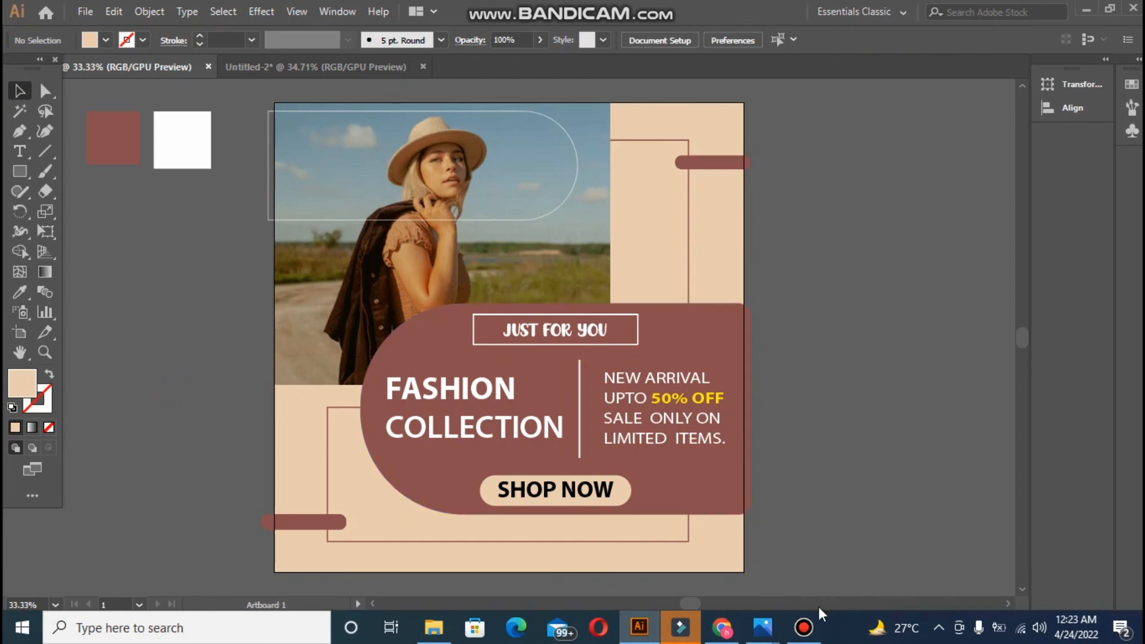
Step: Draw a square covering the artboard and use it as a clipping mask for the entire design
{"action": "left_click_drag", "start_coordinate": [274, 104], "coordinate": [738, 565]}
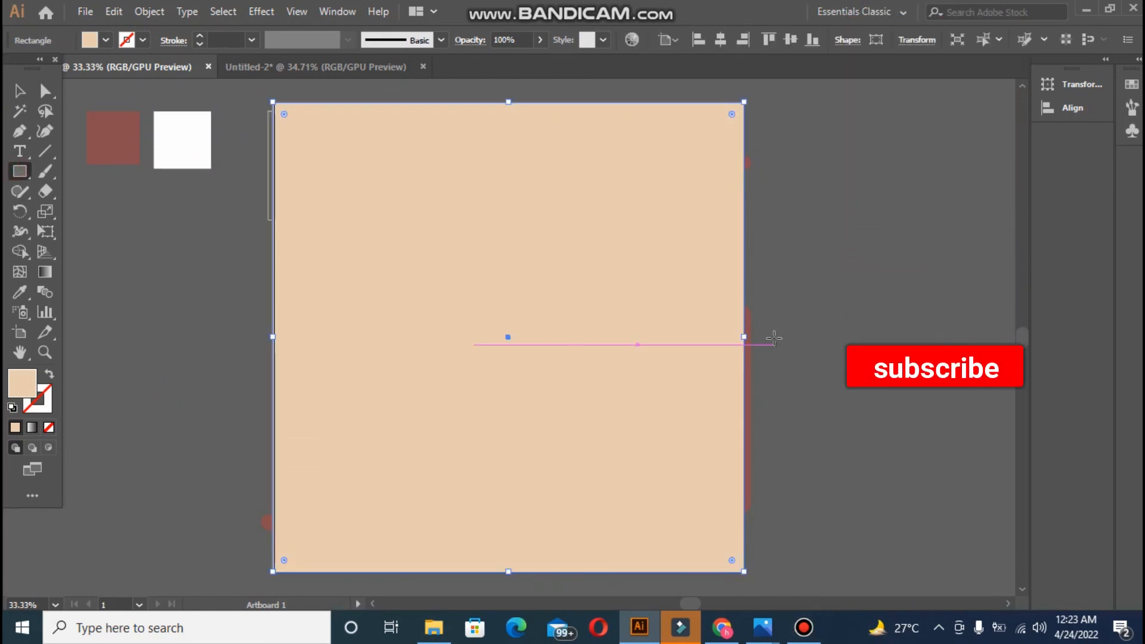
{"action": "key", "text": "ctrl+a"}
{"action": "right_click", "coordinate": [526, 303]}
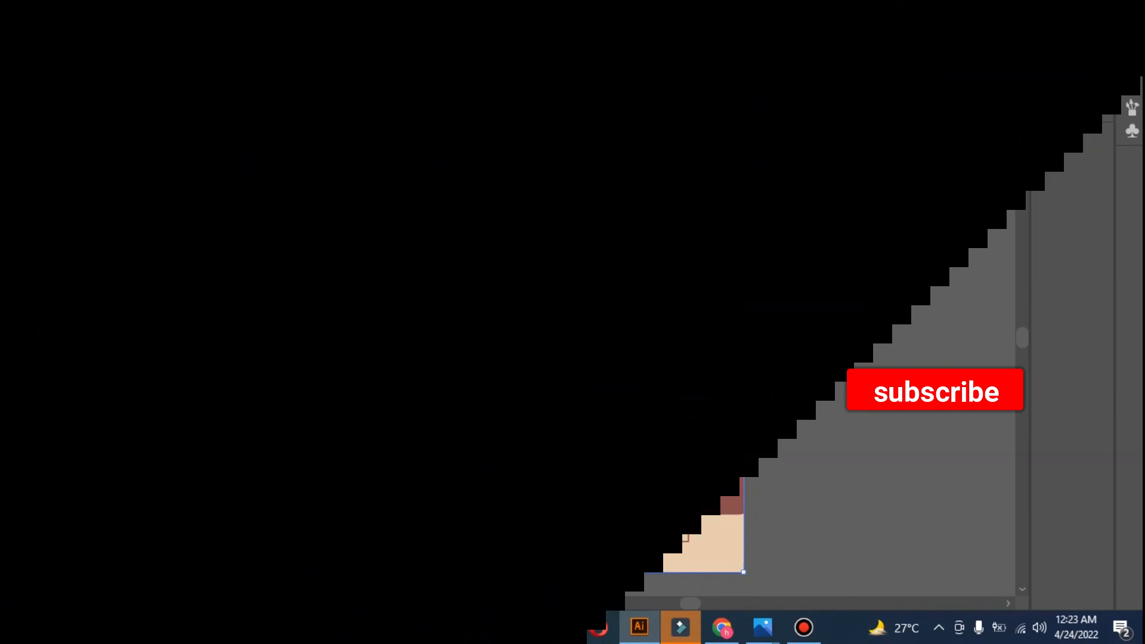